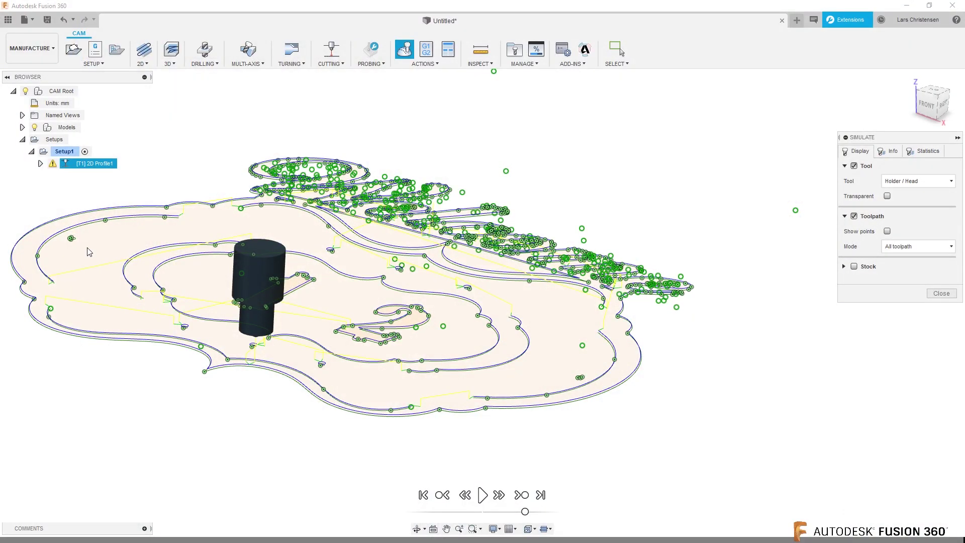
# Start a new empty design tab, with the browser window moved over it
pyautogui.click(797, 20)
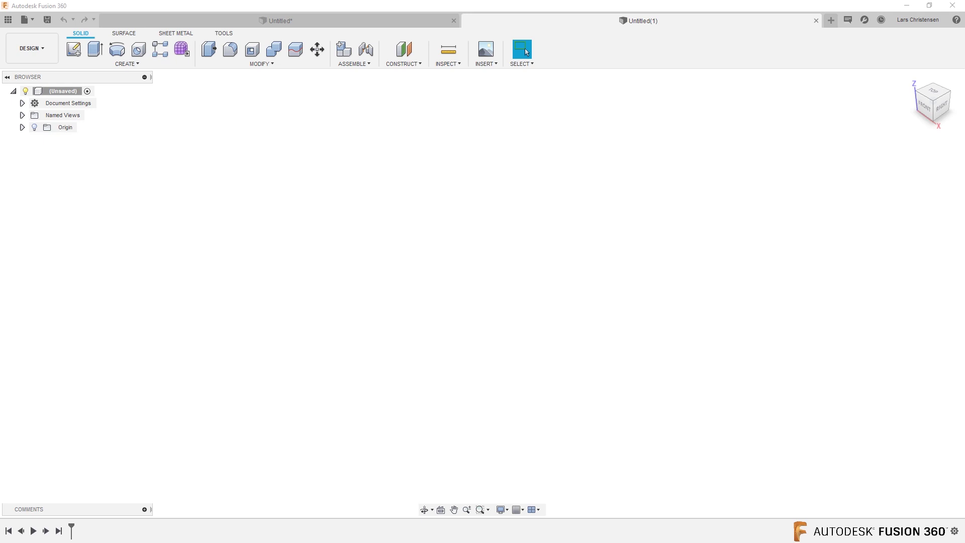
pyautogui.moveTo(446, 33); pyautogui.dragTo(504, 31)
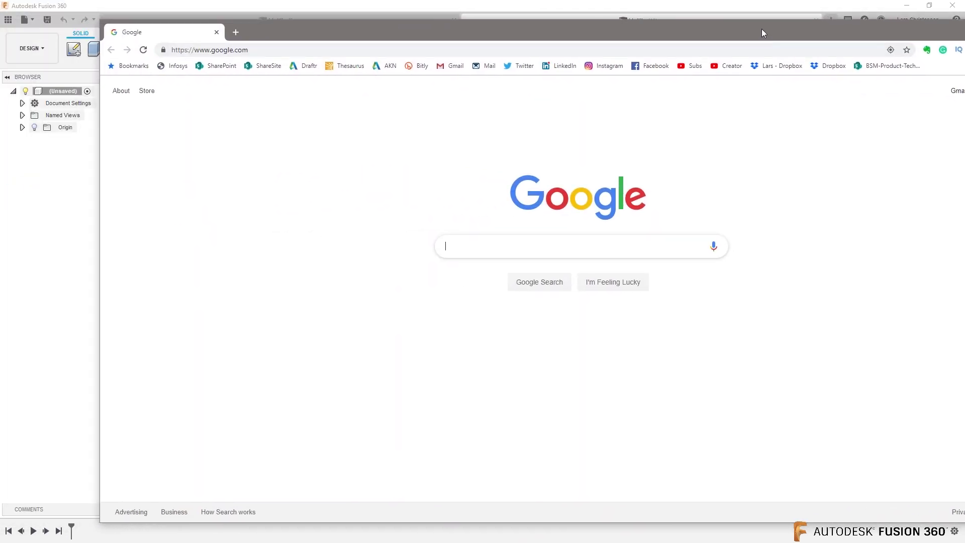
# In a maximized browser, search 'computer fan grill dimensions' and preview the Fan Grill dimension drawing
pyautogui.click(850, 24)
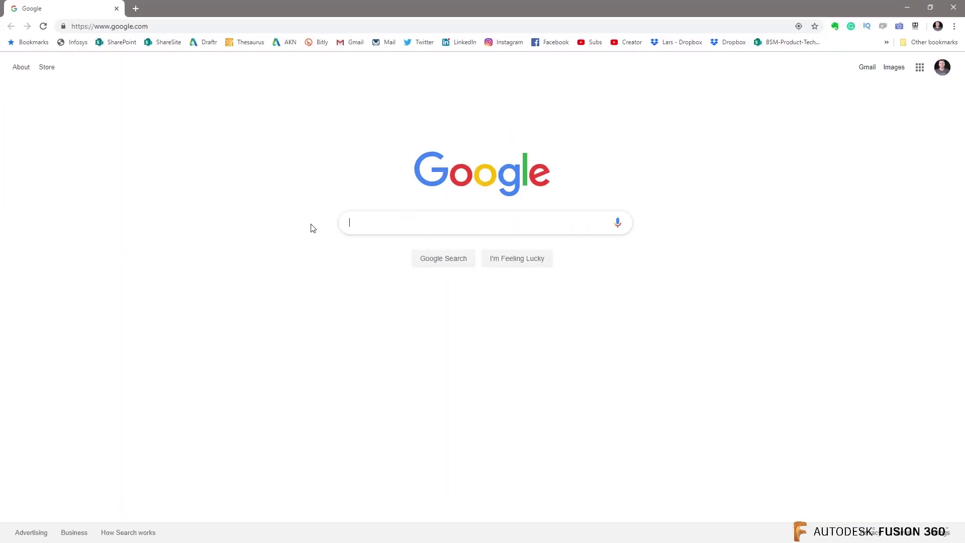
pyautogui.click(391, 226)
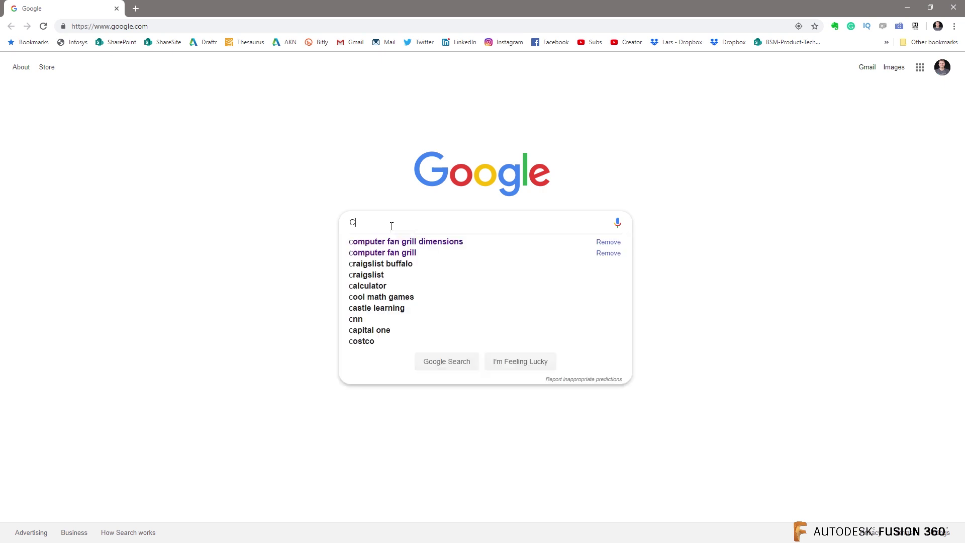
pyautogui.write('Computer Fan grill')
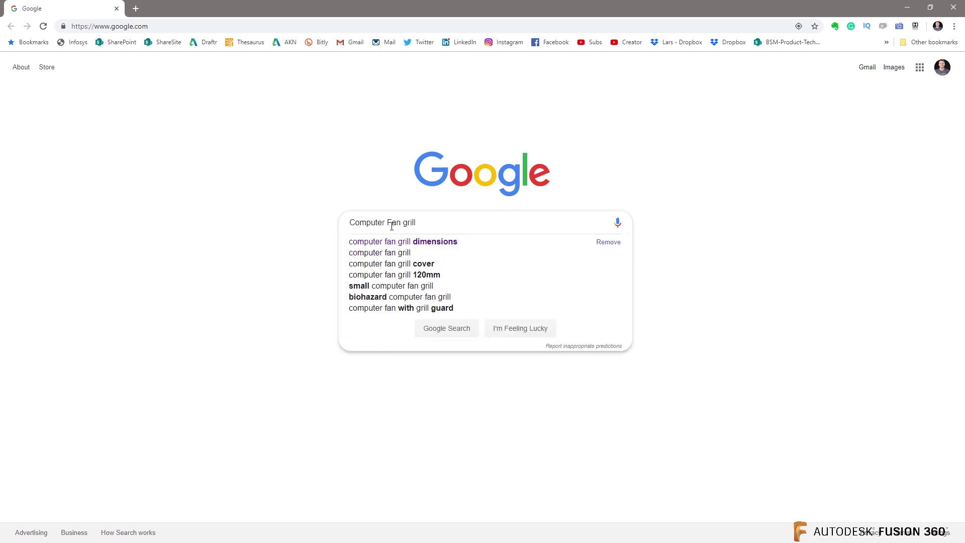
pyautogui.click(403, 241)
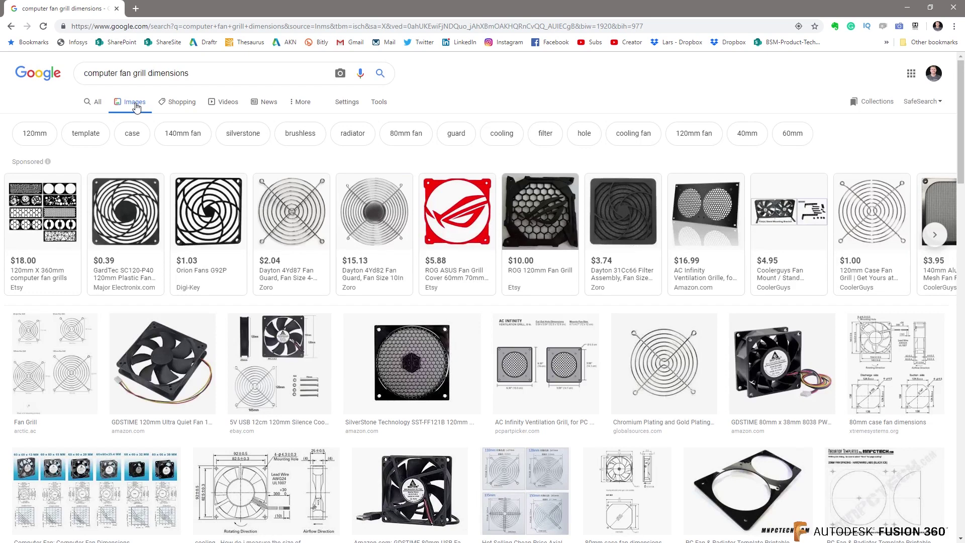
pyautogui.click(55, 380)
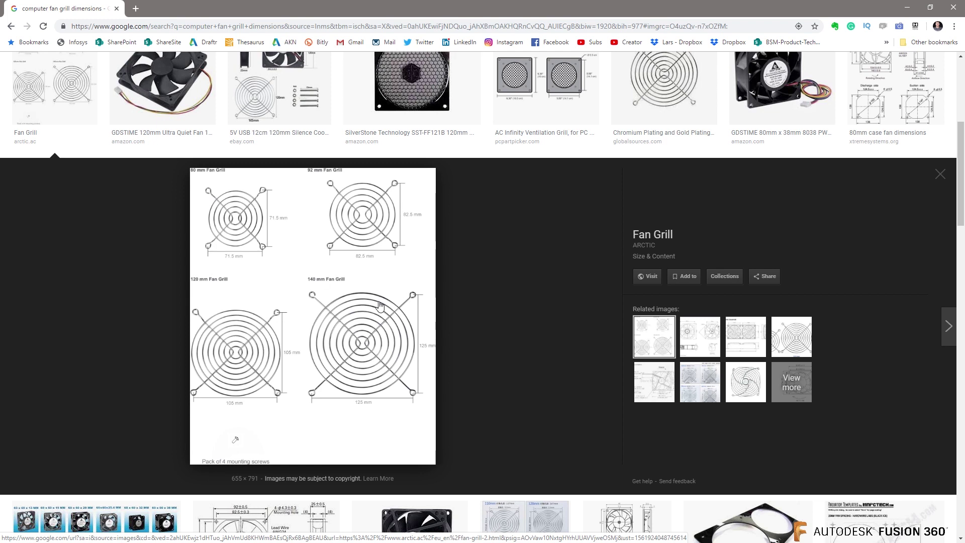
# Study the 80, 92, 120 and 140 mm grill drawing, then minimize the browser
pyautogui.scroll(-2, 381, 187)
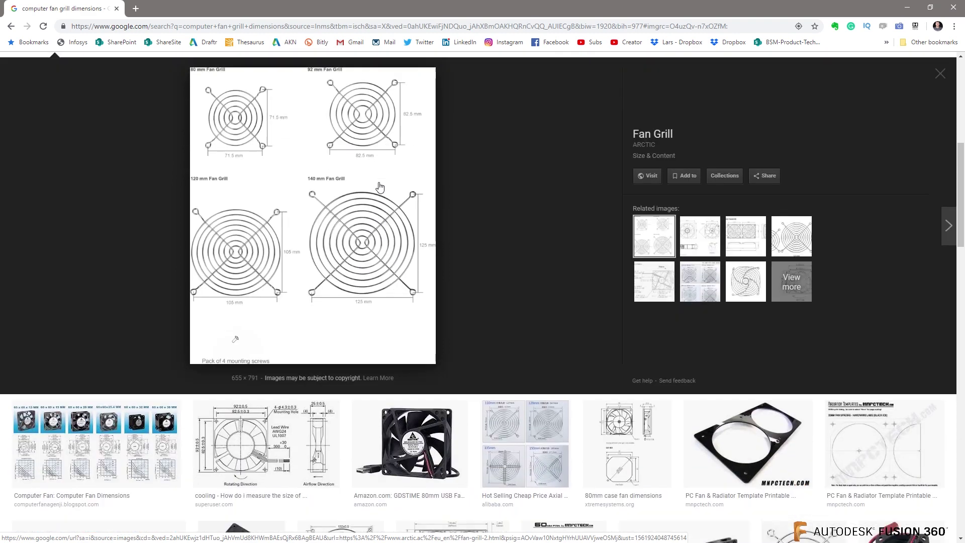
pyautogui.scroll(2, 380, 201)
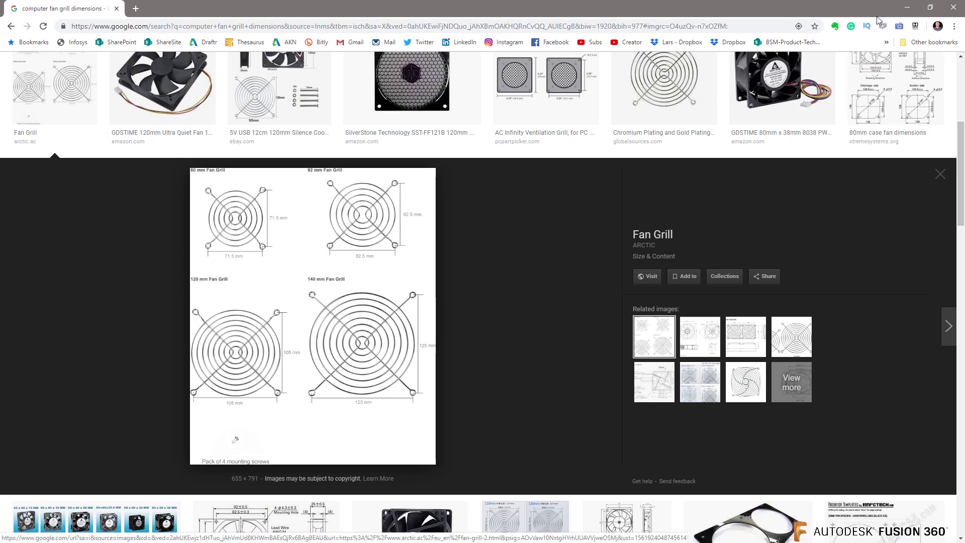
pyautogui.click(909, 8)
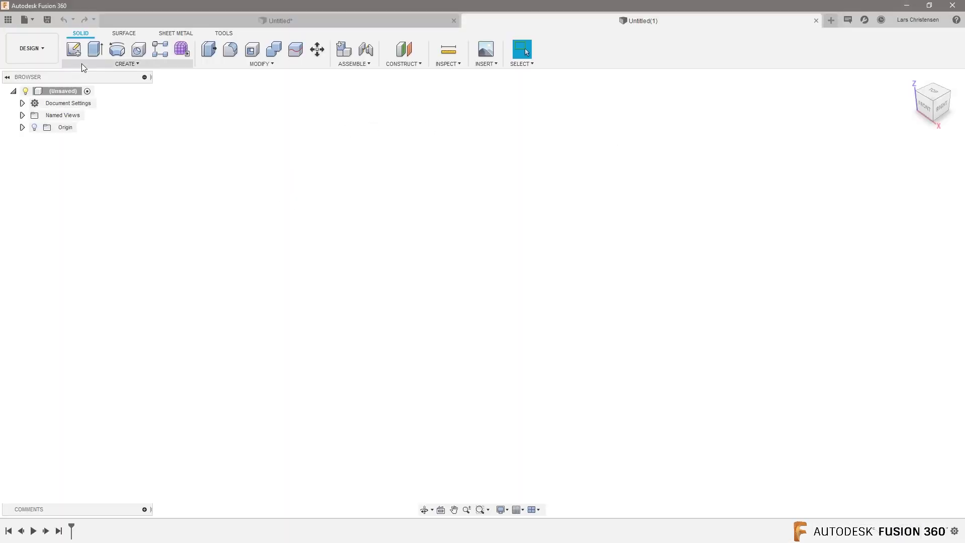
# On the XY plane, sketch an 80 × 80 mm center rectangle about the origin
pyautogui.click(74, 51)
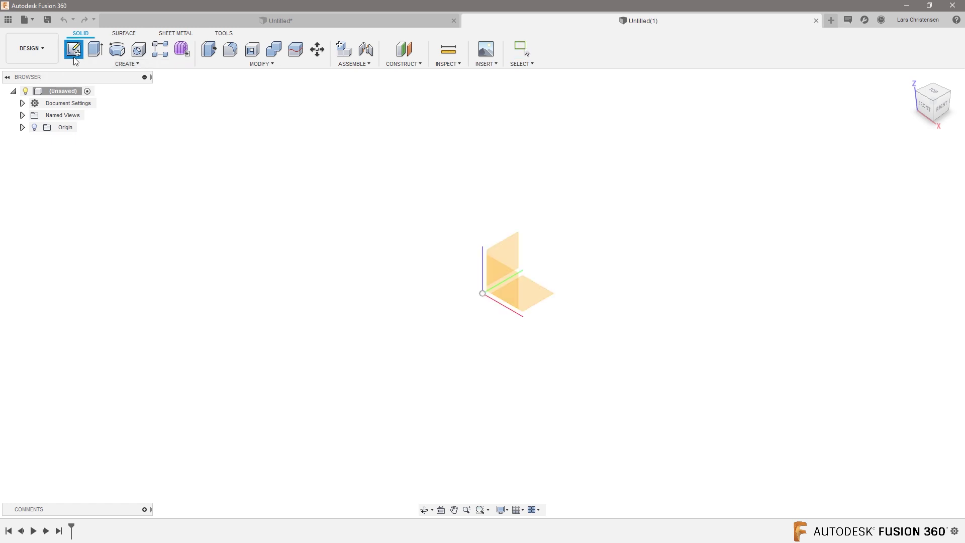
pyautogui.click(543, 288)
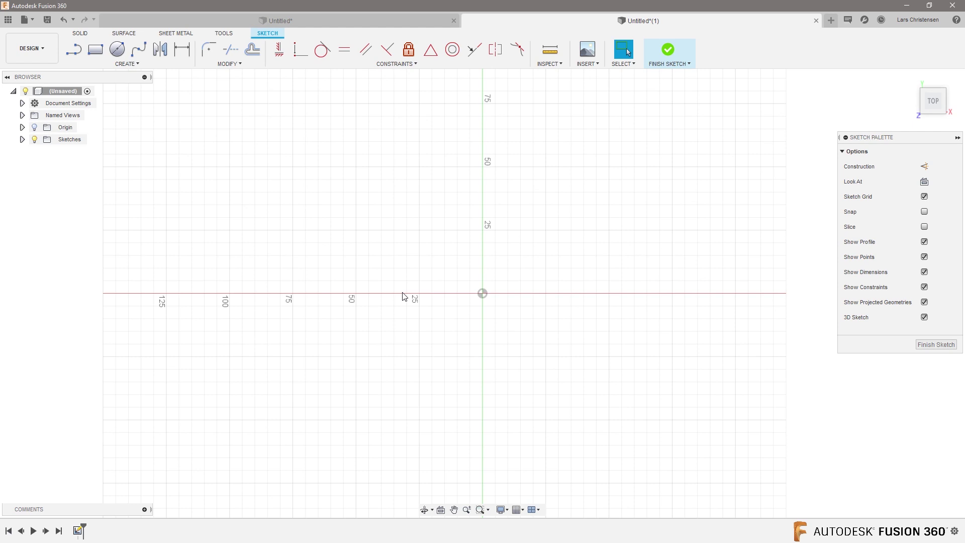
pyautogui.write('srec')
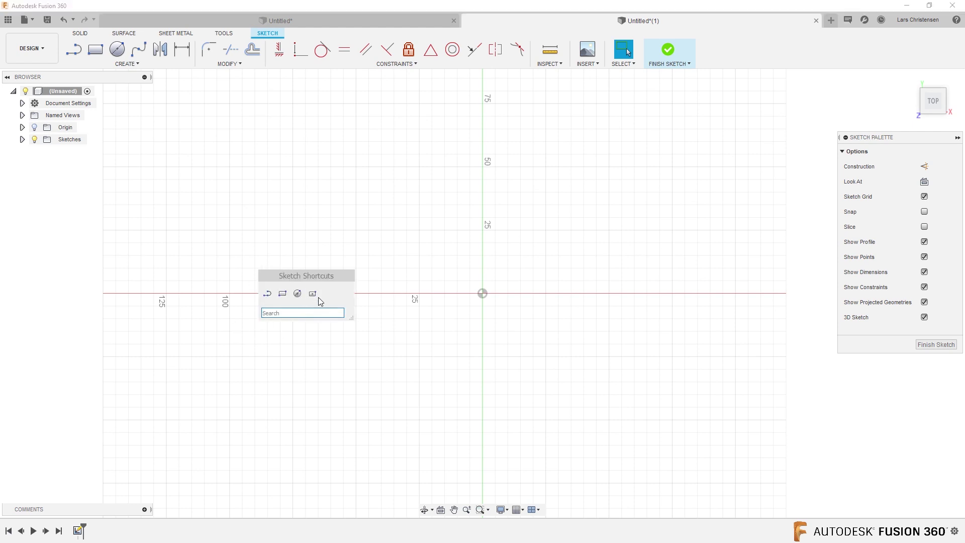
pyautogui.click(318, 297)
pyautogui.click(482, 293)
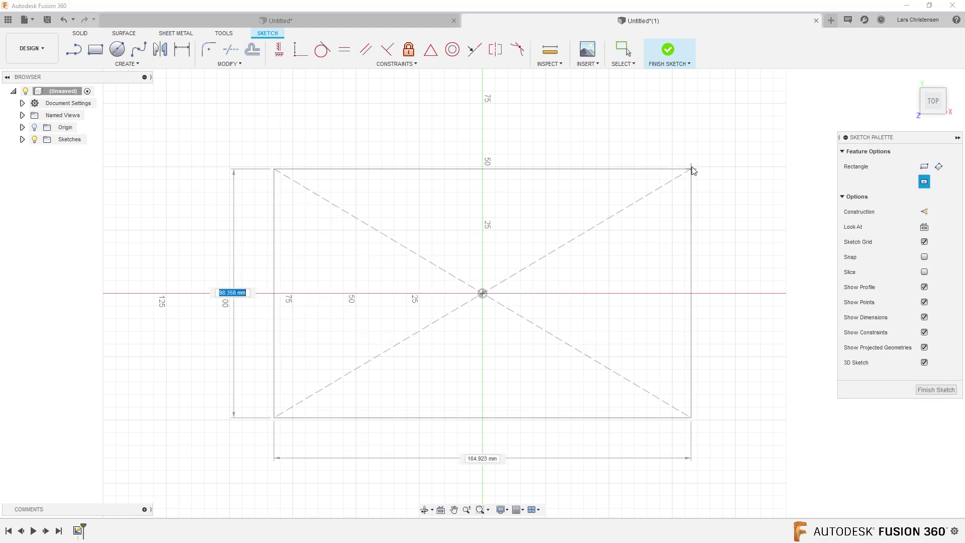
pyautogui.write('80')
pyautogui.press('Tab')
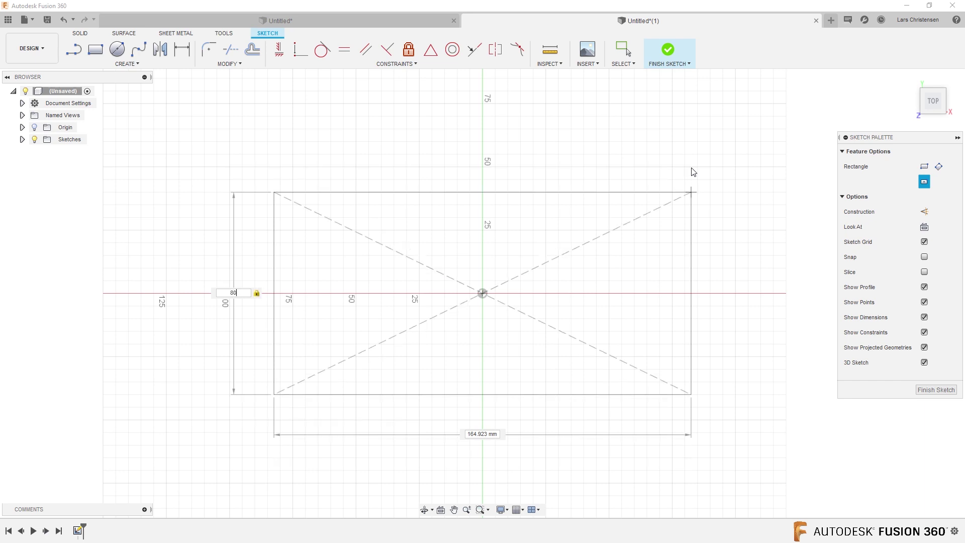
pyautogui.write('80')
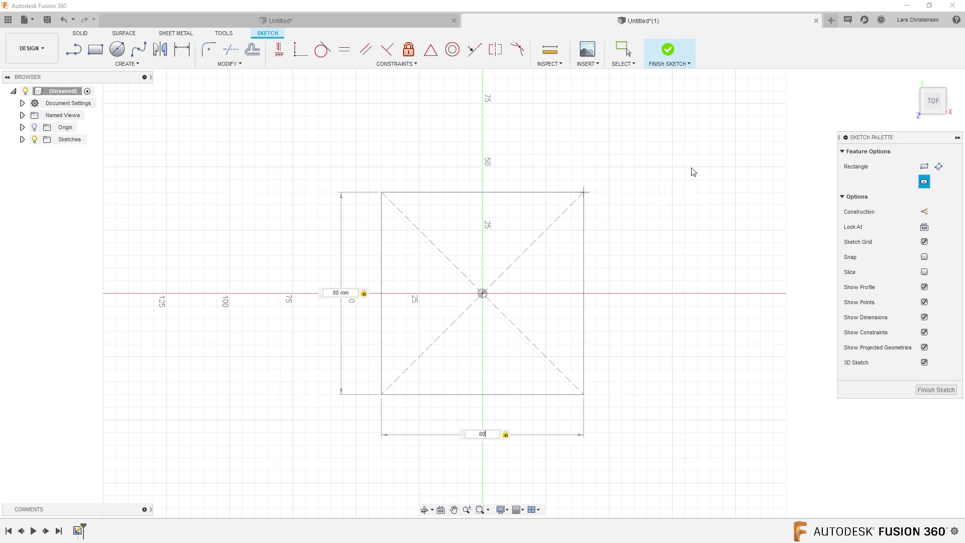
pyautogui.press('Return')
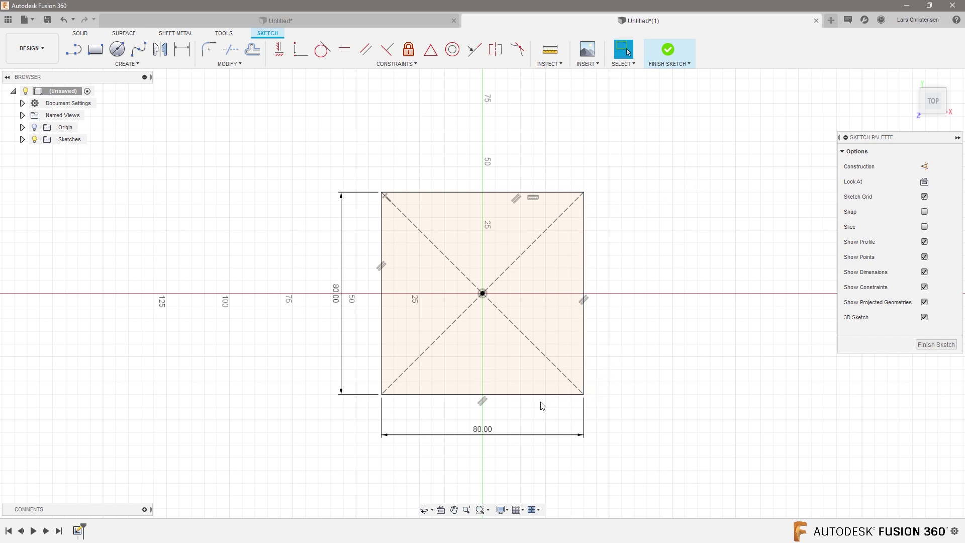
pyautogui.scroll(3, 681, 393)
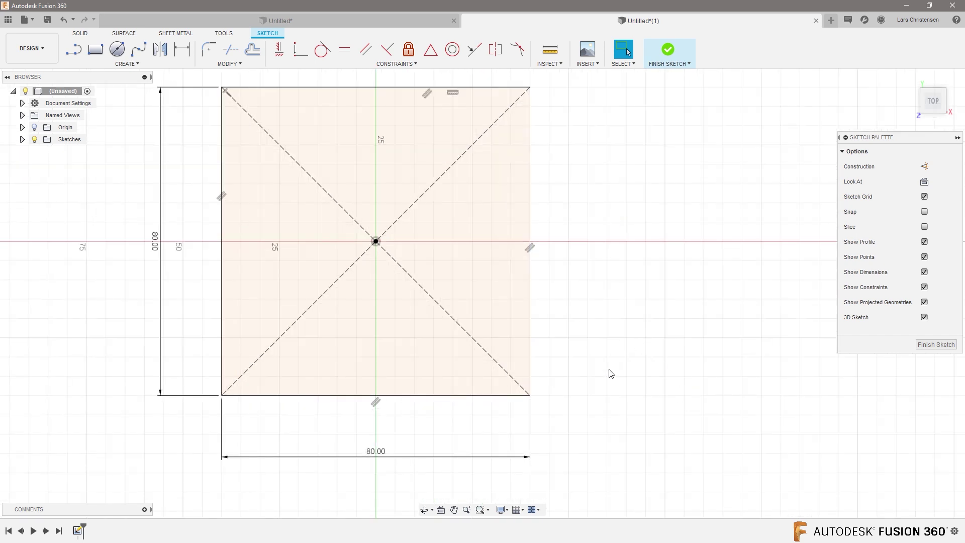
# Draw concentric 90 mm and 70 mm circles at the square's centre
pyautogui.scroll(1, 609, 195)
pyautogui.press('c')
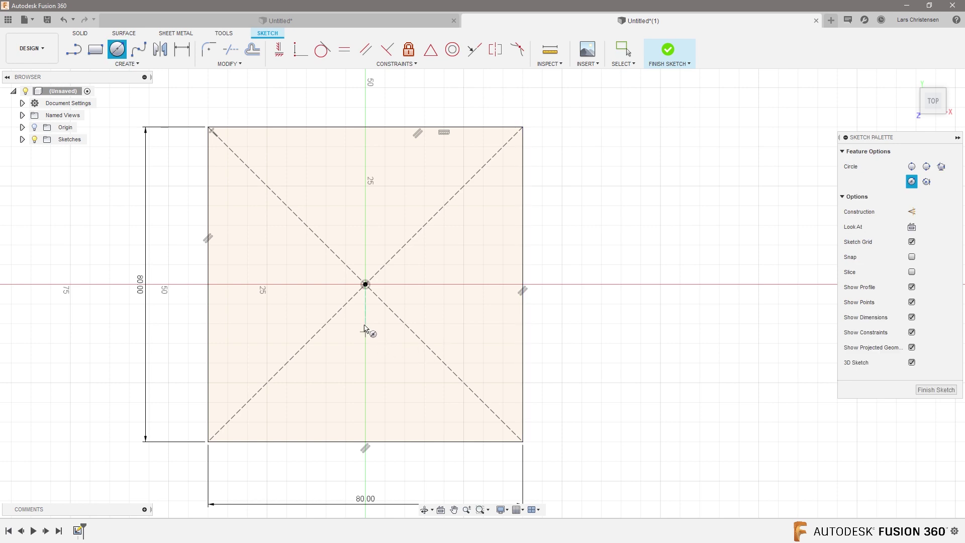
pyautogui.click(365, 284)
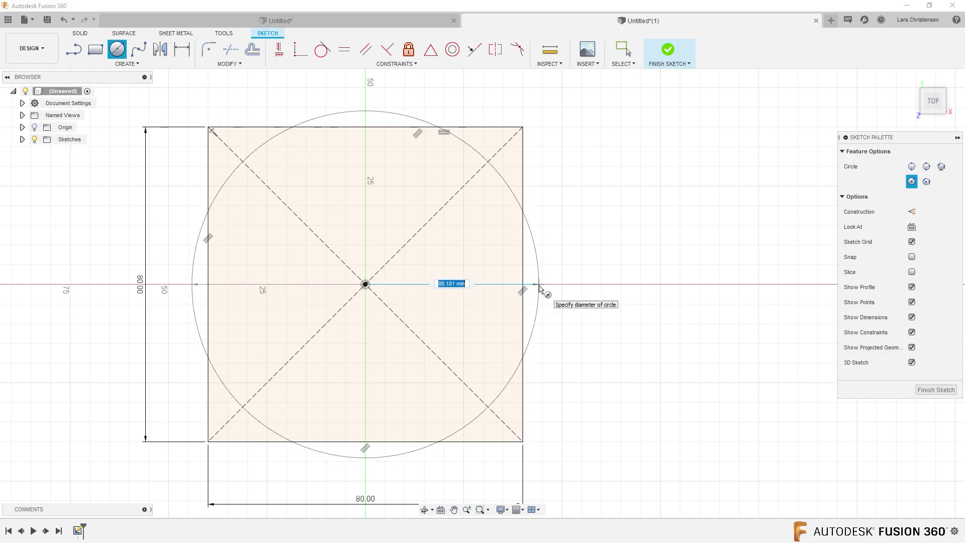
pyautogui.write('90')
pyautogui.press('Return')
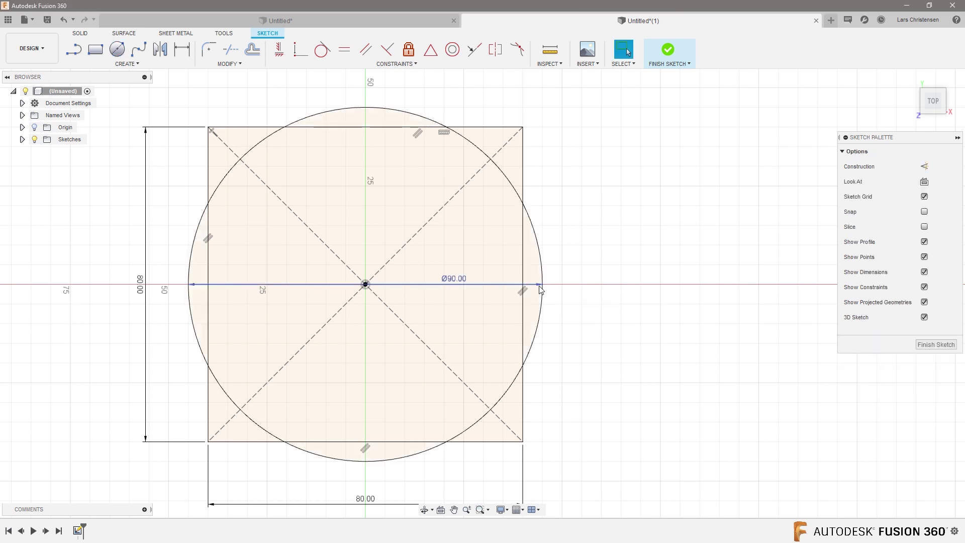
pyautogui.press('c')
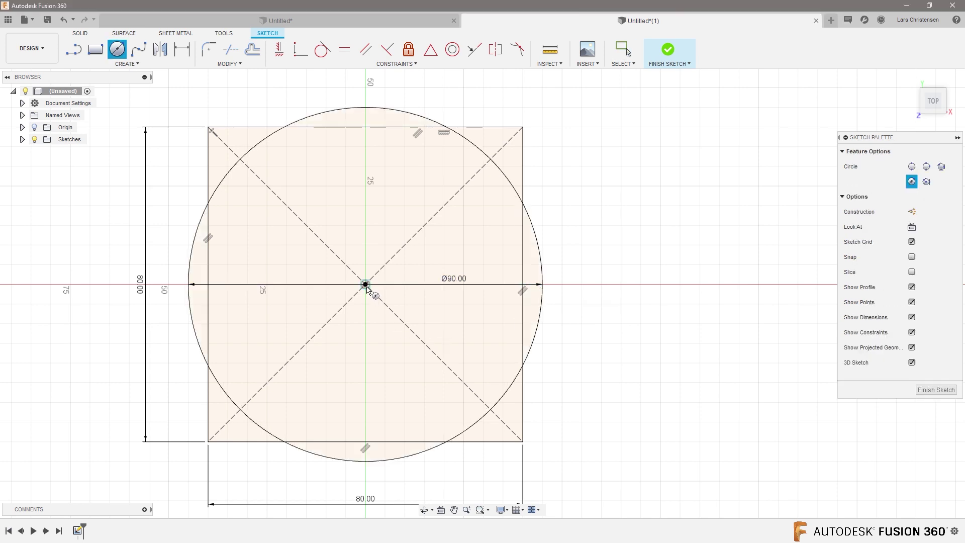
pyautogui.click(365, 284)
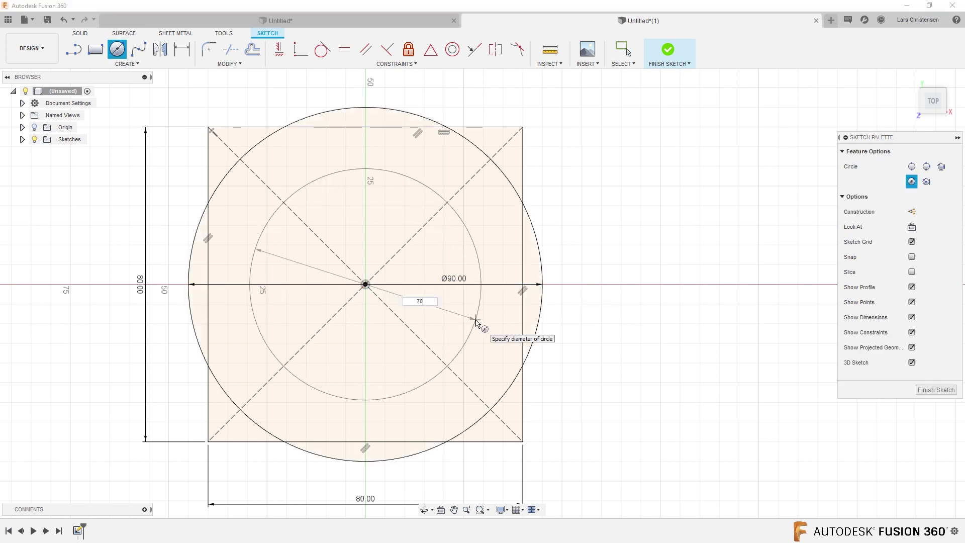
pyautogui.write('70')
pyautogui.press('Return')
pyautogui.press('Escape')
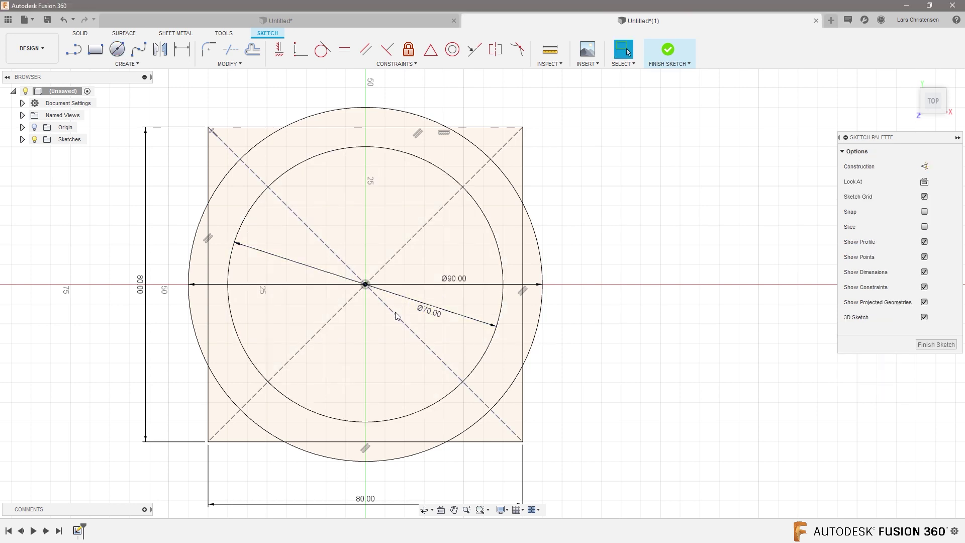
# Add concentric 50 mm and 30 mm circles at the same centre
pyautogui.press('c')
pyautogui.click(365, 285)
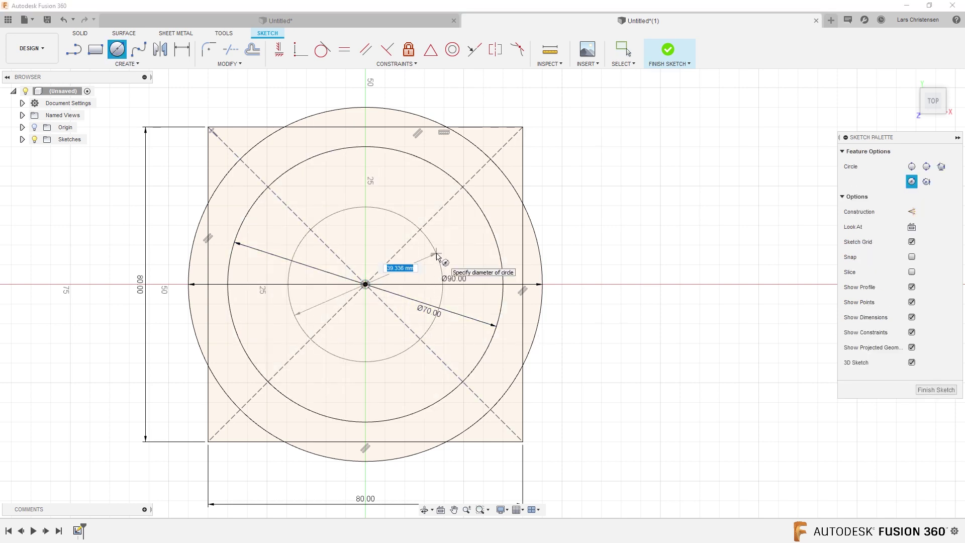
pyautogui.write('50')
pyautogui.press('Return')
pyautogui.press('Escape')
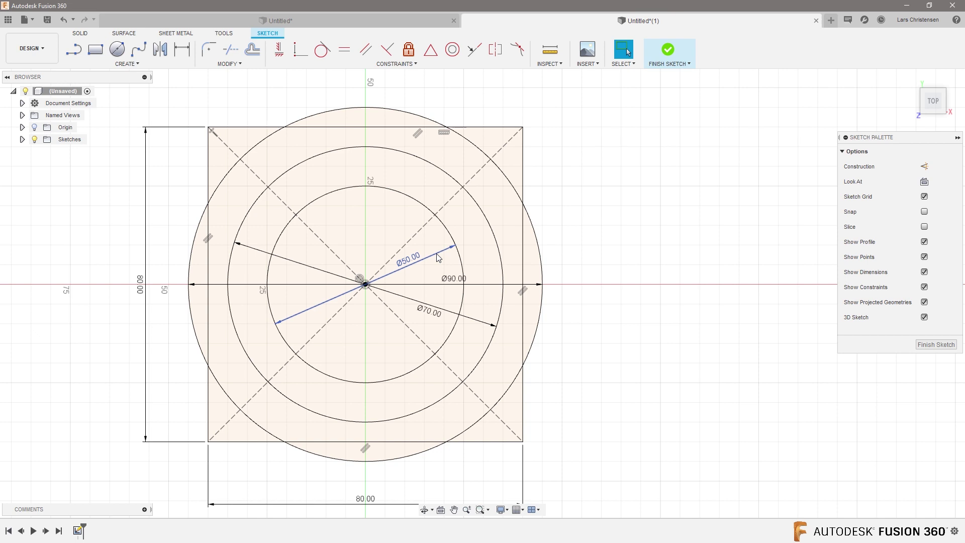
pyautogui.press('c')
pyautogui.click(365, 285)
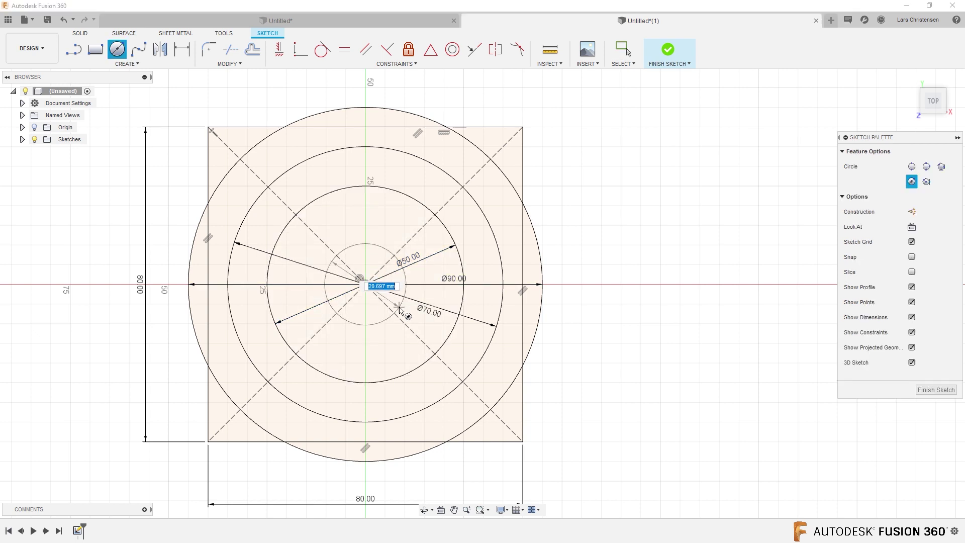
pyautogui.write('30')
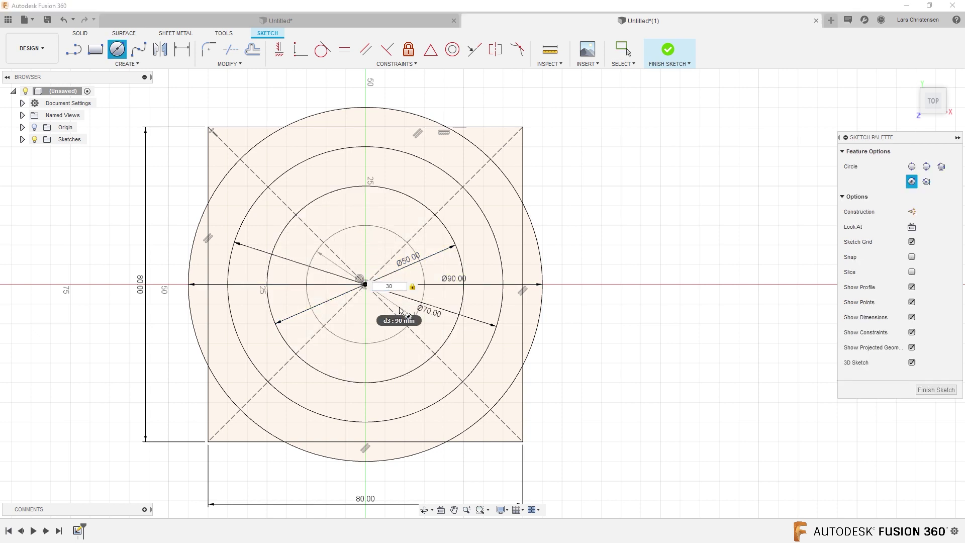
pyautogui.press('Return')
pyautogui.press('Escape')
# Add the smallest centre circle at the sketch centre
pyautogui.press('c')
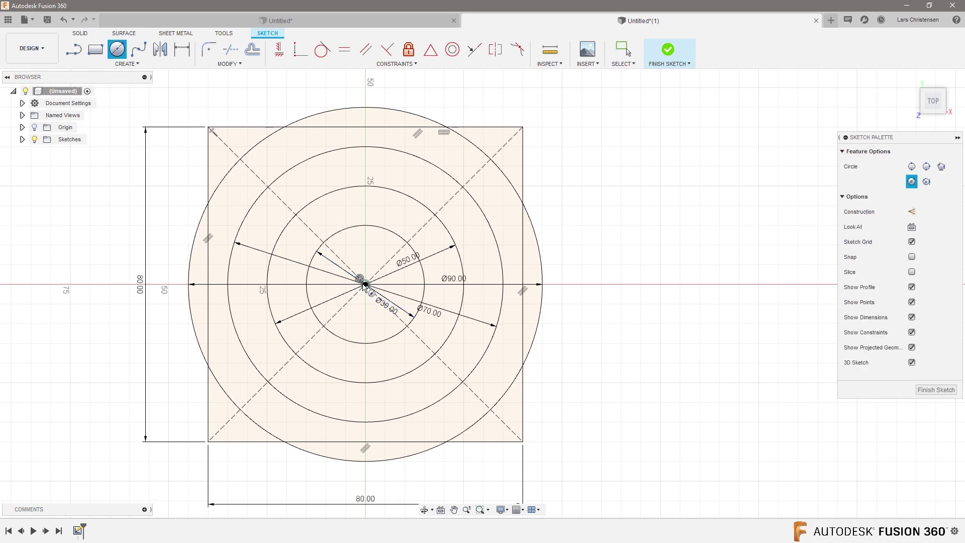
pyautogui.click(365, 285)
pyautogui.write('20')
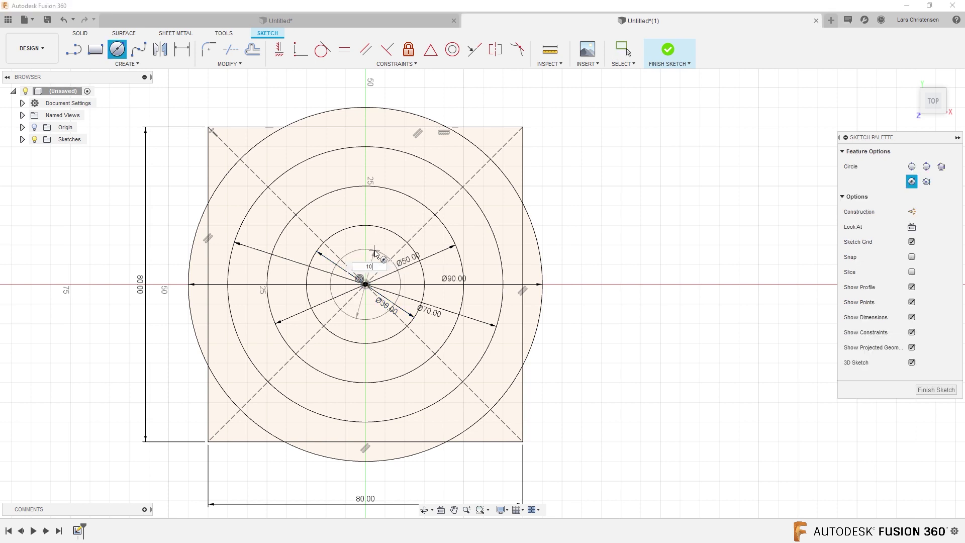
pyautogui.press('Return')
pyautogui.press('Escape')
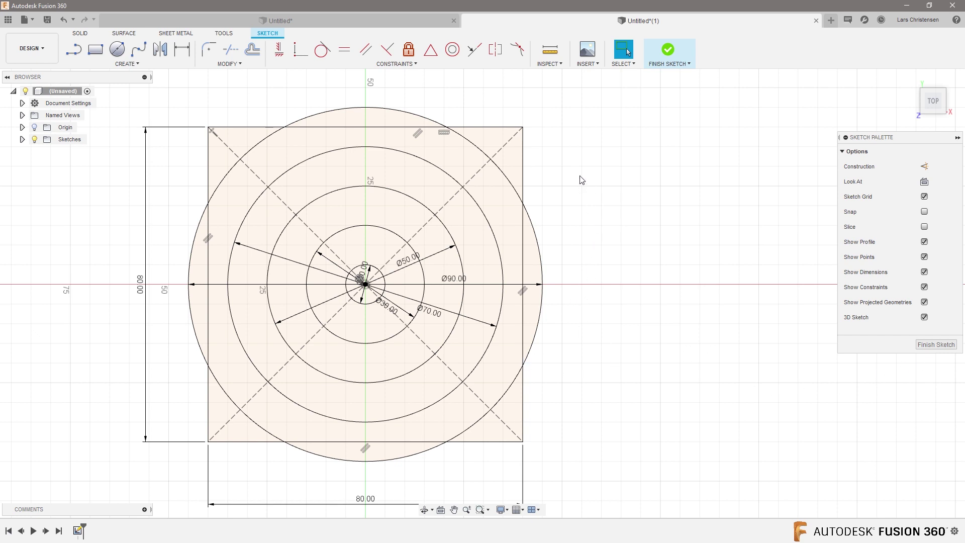
pyautogui.press('c')
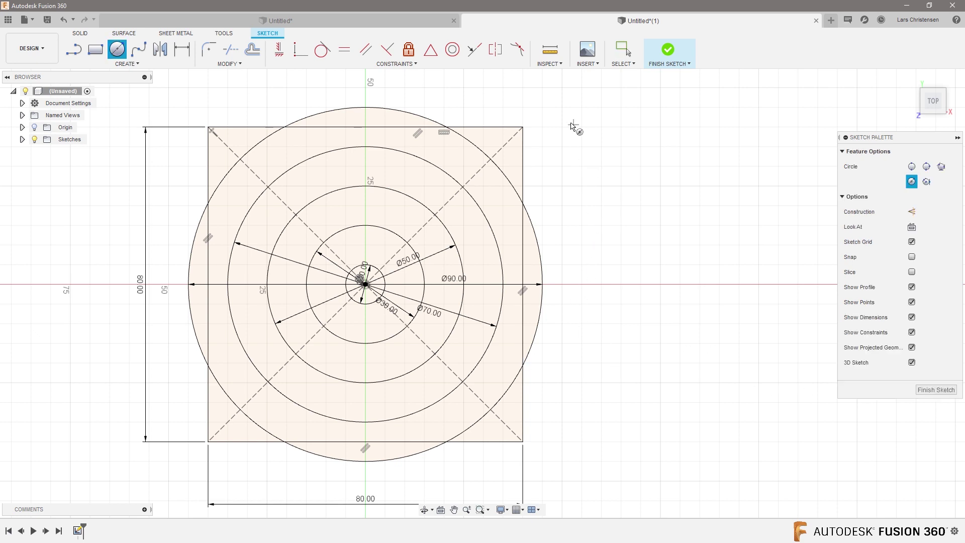
# Place 10 mm circles on the square's top-right and bottom-right corners
pyautogui.click(523, 127)
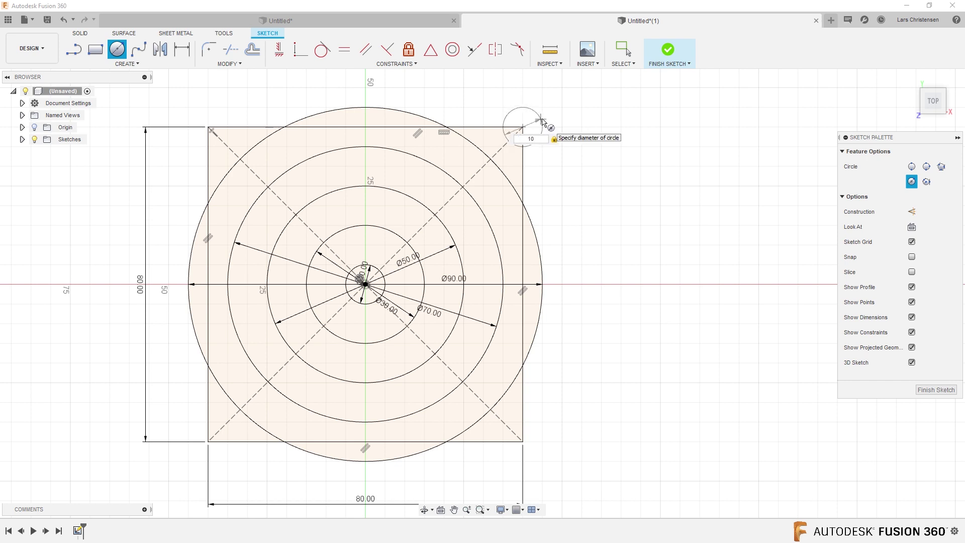
pyautogui.press('Return')
pyautogui.press('Escape')
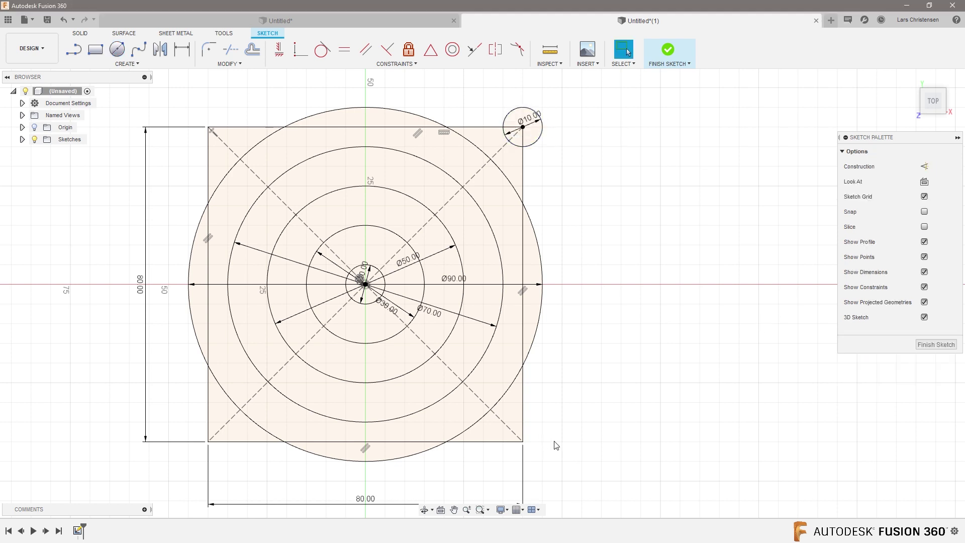
pyautogui.press('c')
pyautogui.click(522, 441)
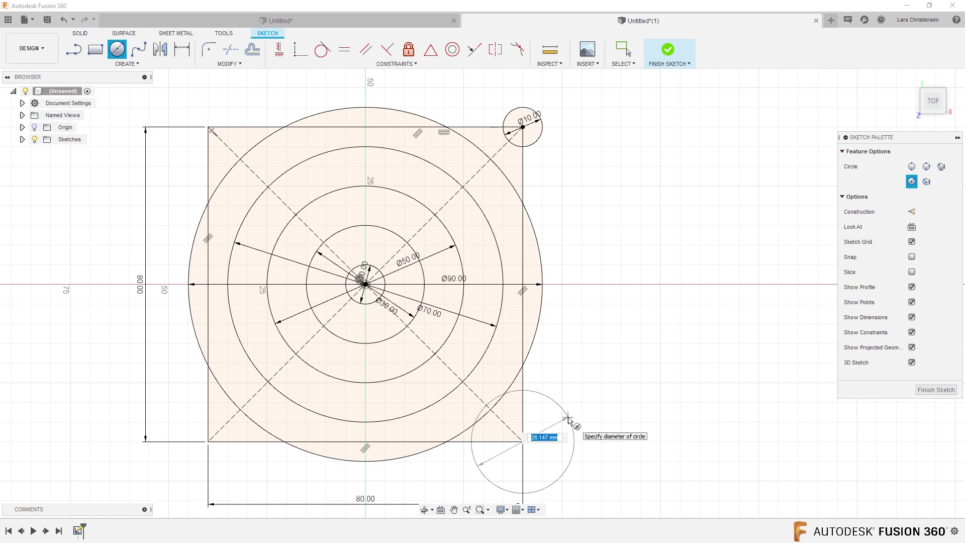
pyautogui.write('10')
pyautogui.press('Return')
pyautogui.press('Escape')
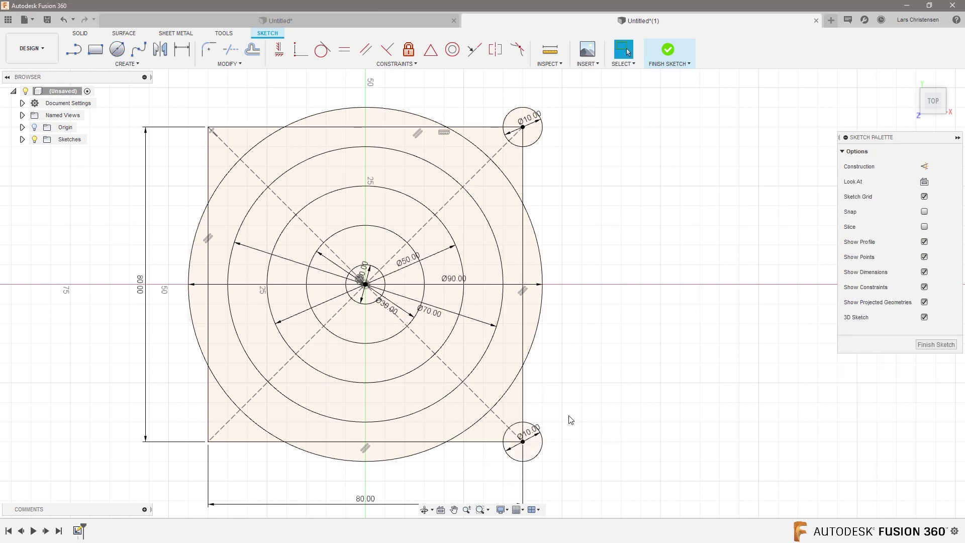
pyautogui.scroll(3, 518, 332)
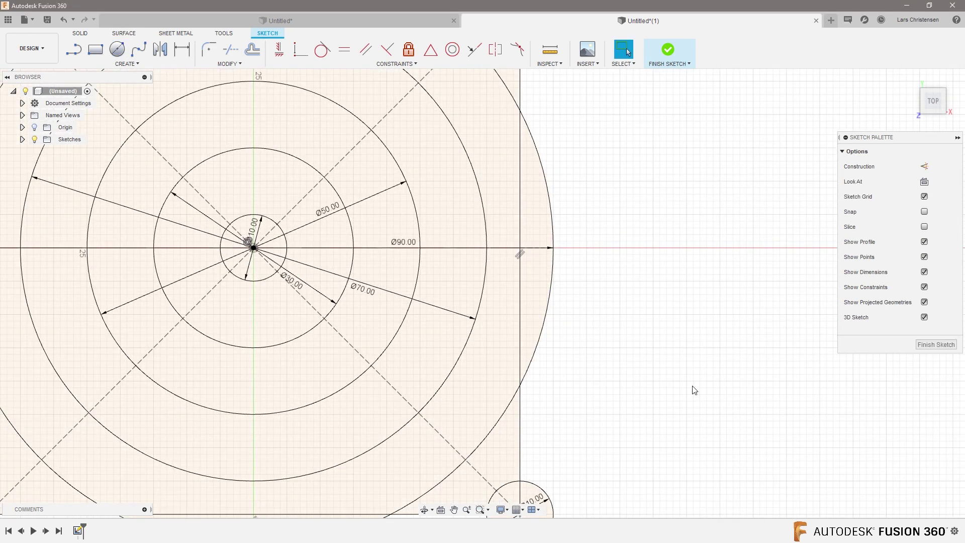
pyautogui.scroll(-2, 634, 392)
pyautogui.scroll(2, 634, 391)
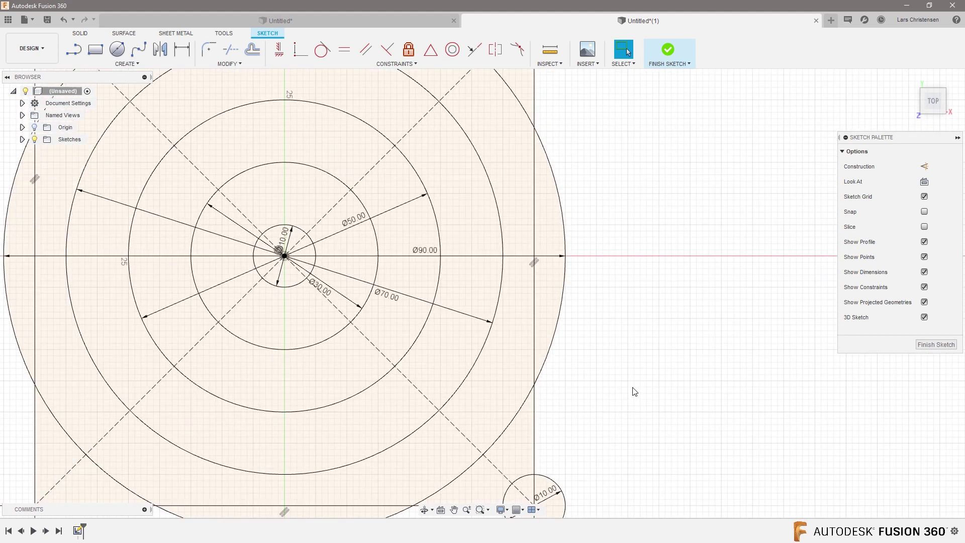
pyautogui.scroll(-2, 630, 381)
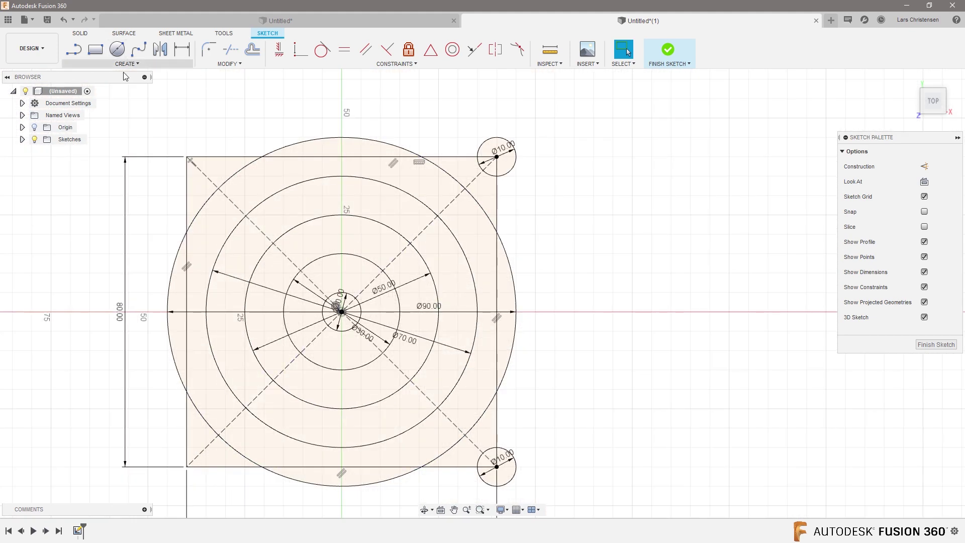
# Draw a bent line from the top-right circle centre, near the middle, to the bottom-right circle centre
pyautogui.click(77, 49)
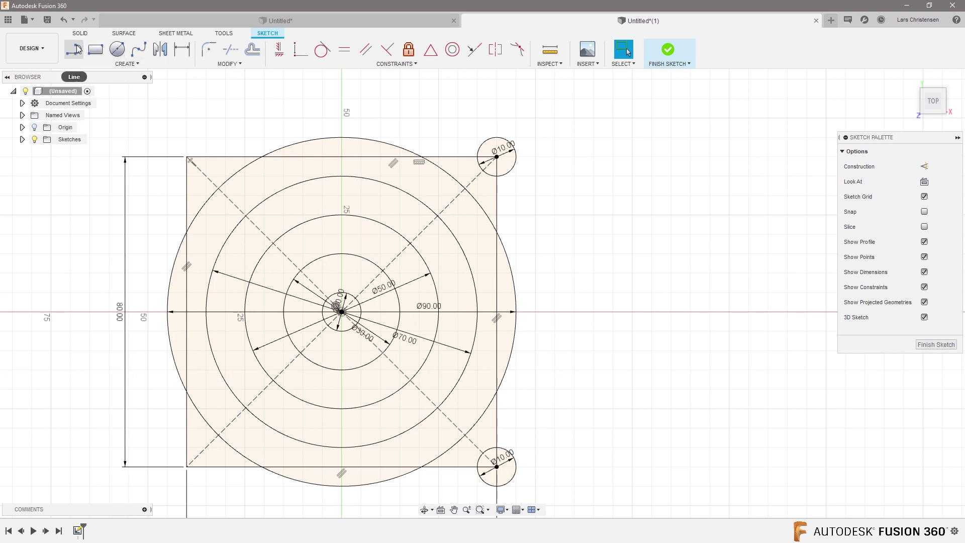
pyautogui.click(498, 157)
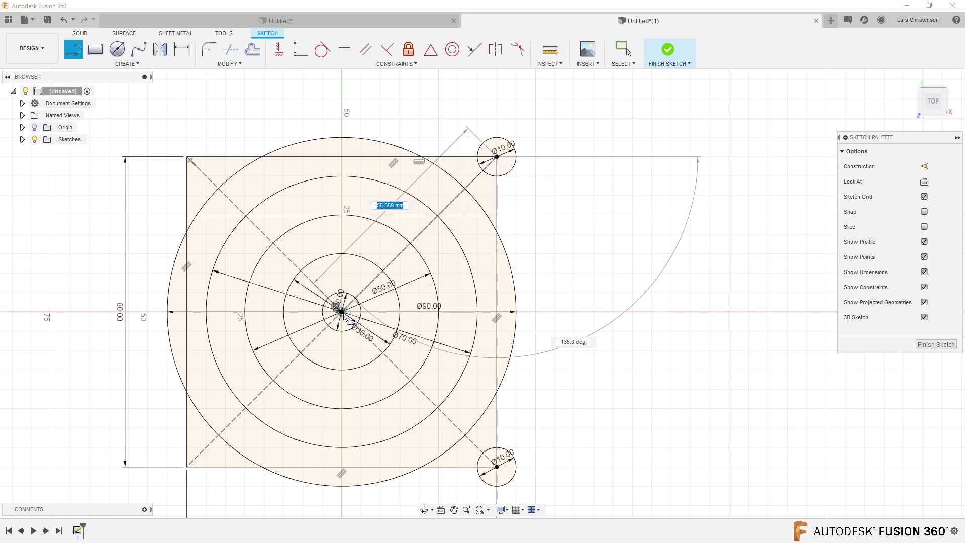
pyautogui.scroll(8, 341, 312)
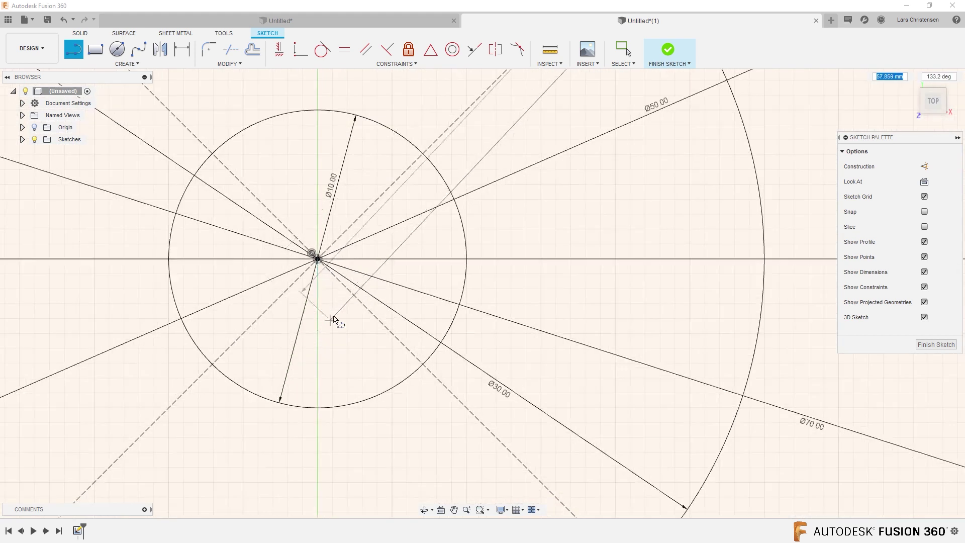
pyautogui.click(387, 215)
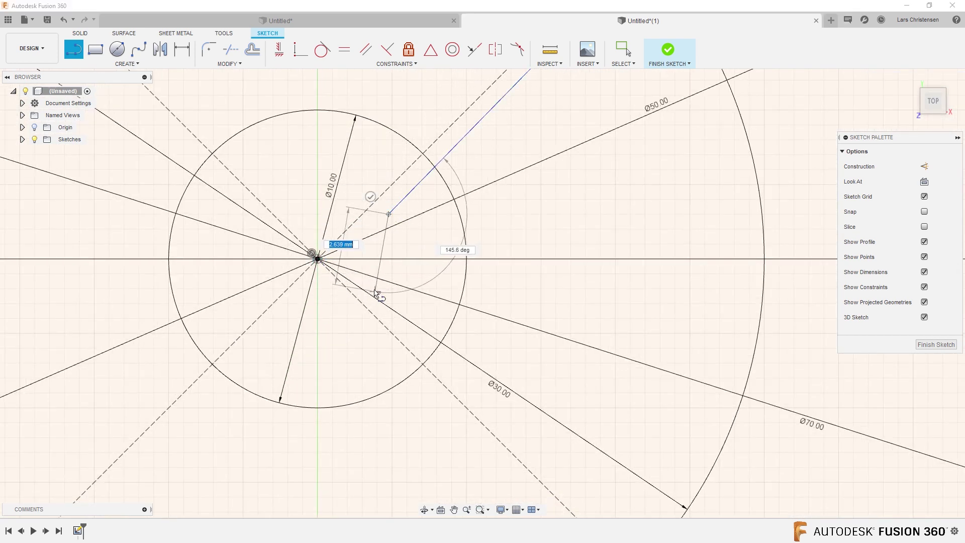
pyautogui.scroll(-8, 236, 235)
pyautogui.moveTo(236, 236); pyautogui.dragTo(176, 149, button='middle')
pyautogui.click(470, 432)
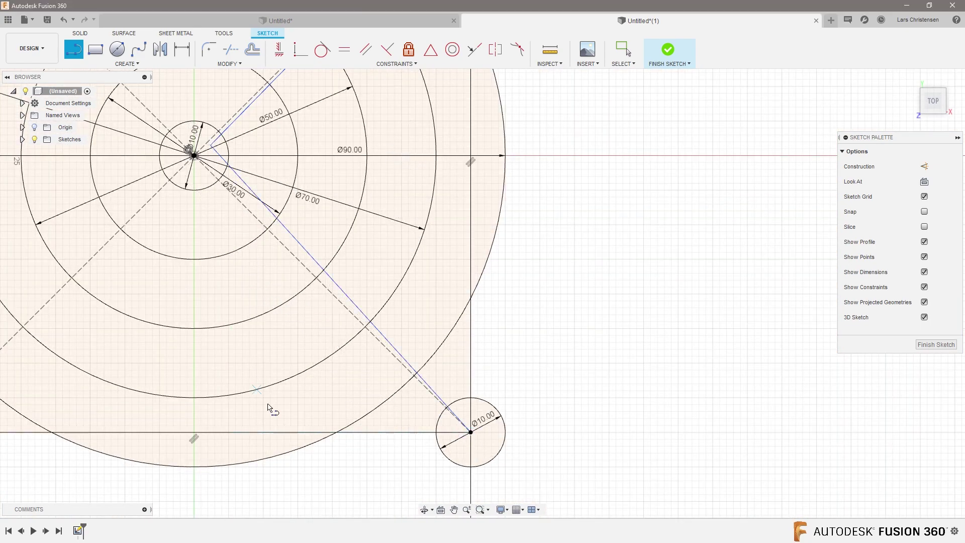
pyautogui.scroll(-3, 272, 427)
pyautogui.scroll(8, 246, 287)
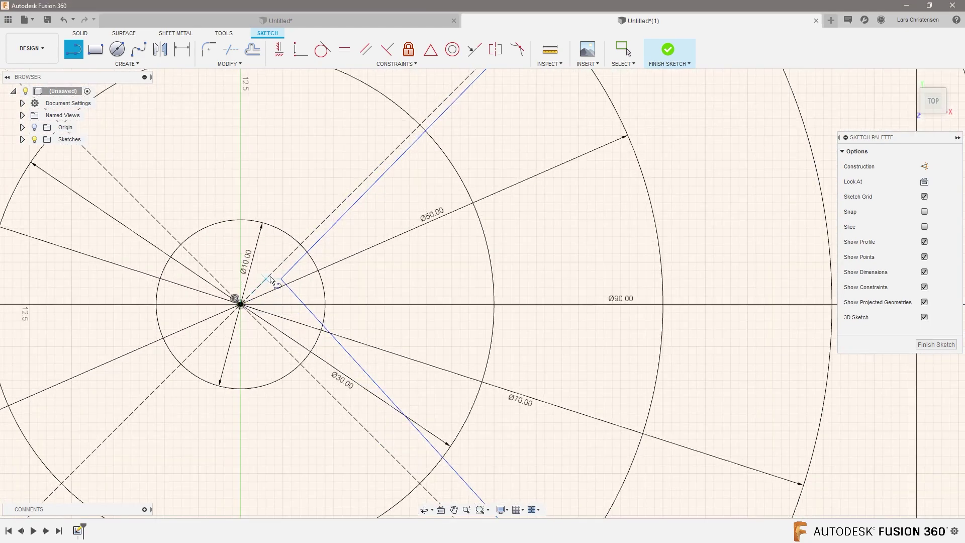
pyautogui.press('Escape')
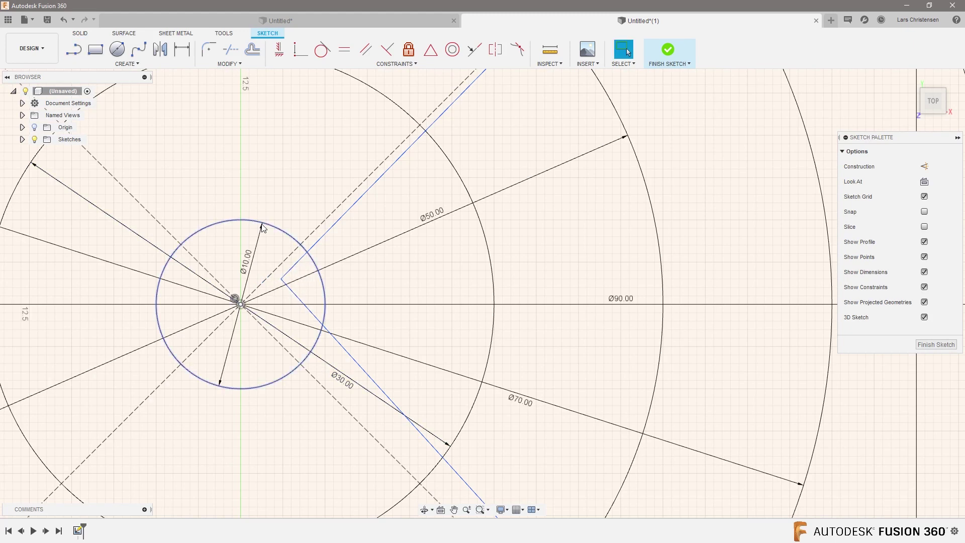
# Fillet the corner between the two spoke lines with a 5 mm radius
pyautogui.click(207, 49)
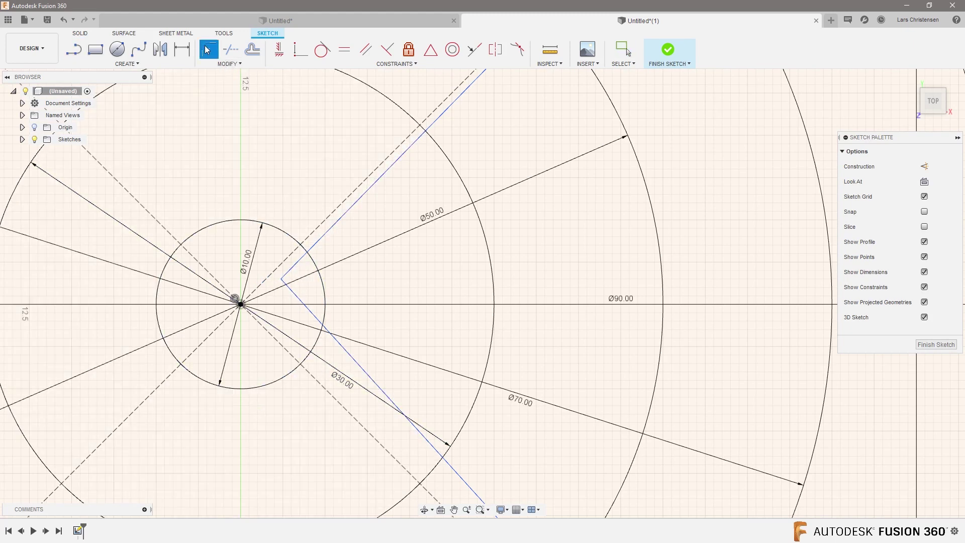
pyautogui.click(313, 247)
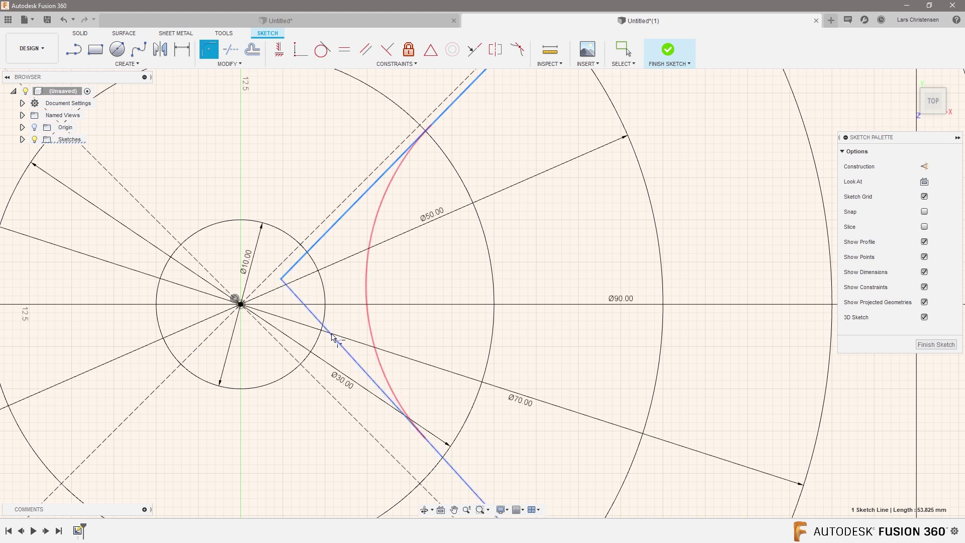
pyautogui.click(342, 349)
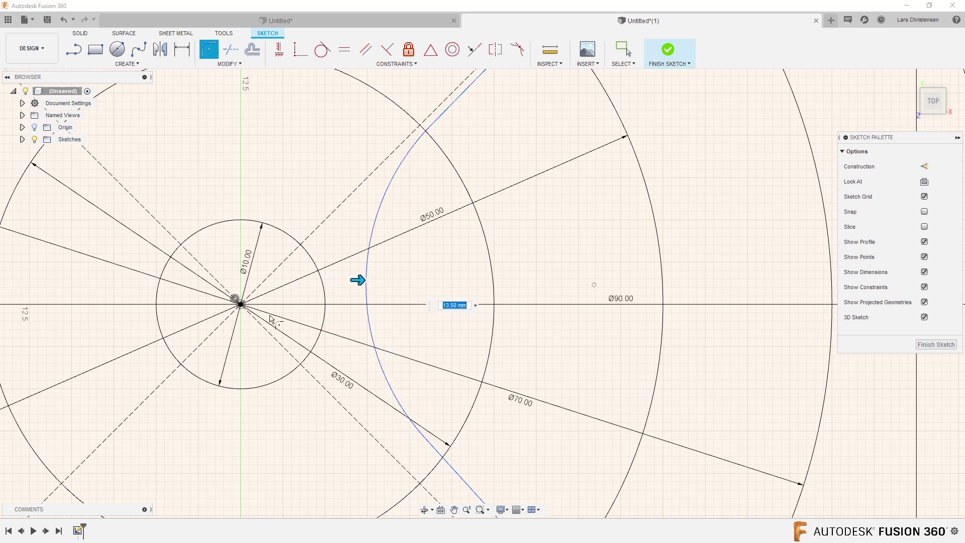
pyautogui.scroll(-5, 274, 236)
pyautogui.moveTo(290, 233)
pyautogui.mouseDown()
pyautogui.moveTo(268, 233)
pyautogui.moveTo(280, 235)
pyautogui.mouseUp()
pyautogui.write('5')
pyautogui.press('Return')
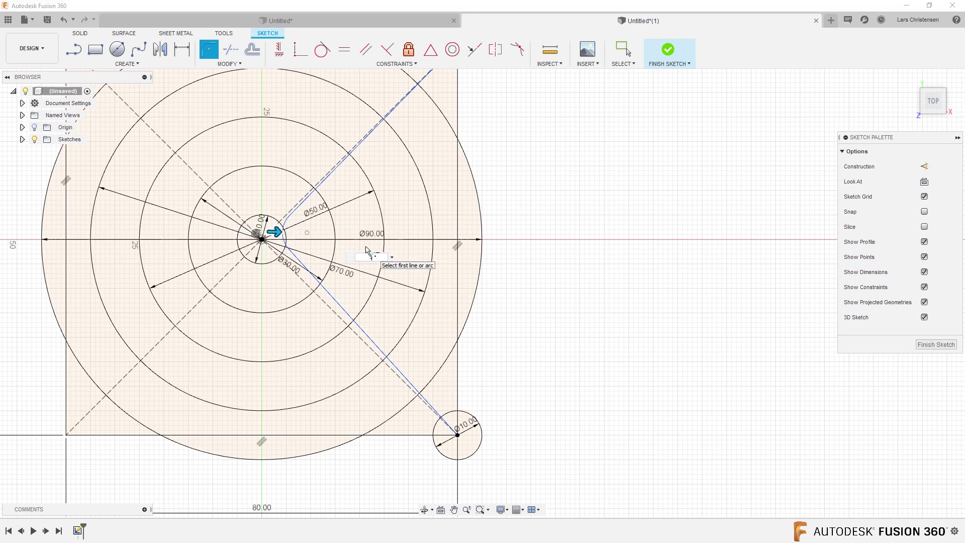
pyautogui.scroll(-5, 411, 340)
pyautogui.scroll(5, 486, 370)
pyautogui.scroll(3, 486, 371)
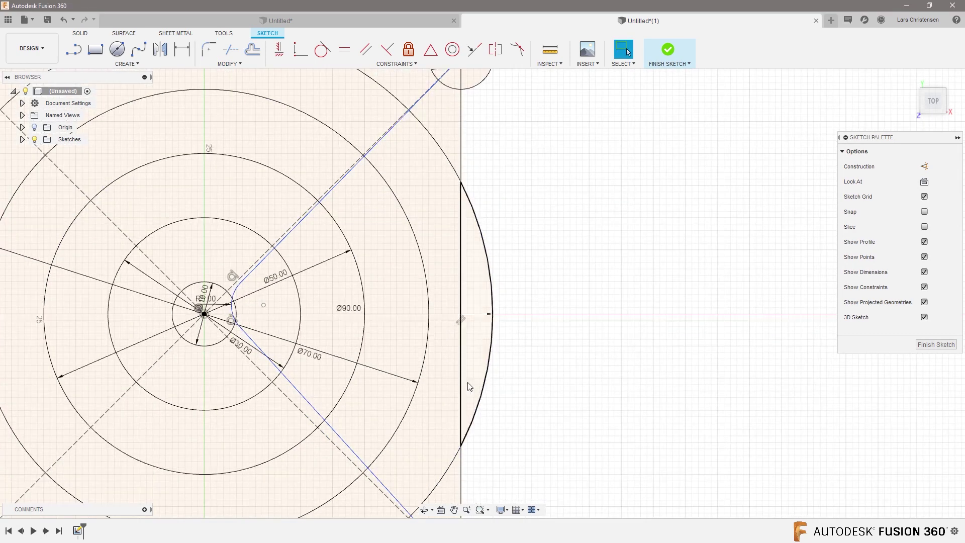
pyautogui.scroll(2, 141, 446)
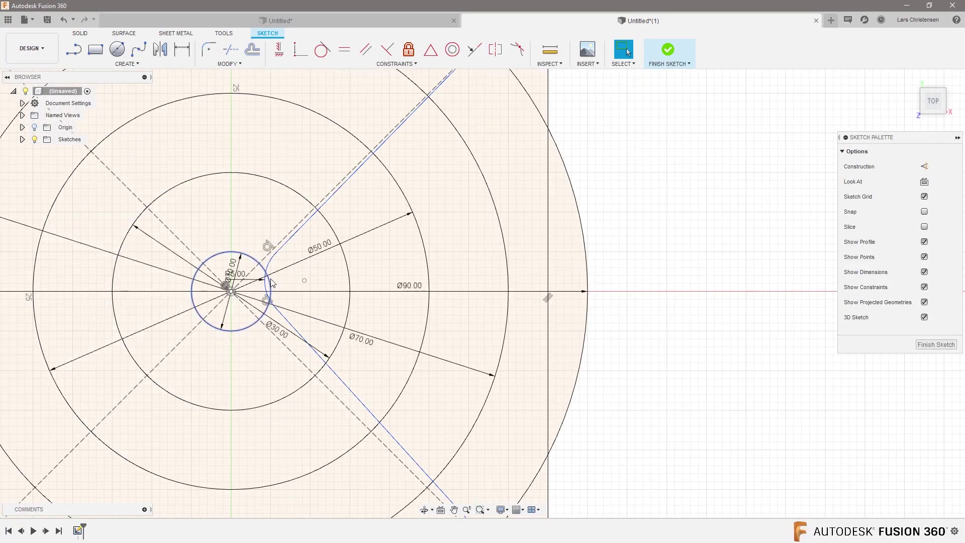
pyautogui.press('l')
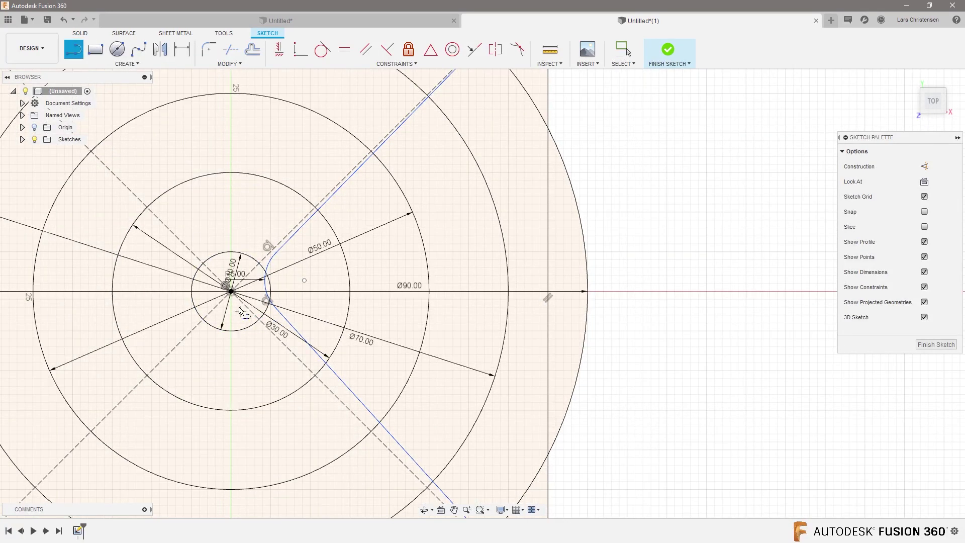
# Draw a horizontal line from the origin to the right edge midpoint and make the spoke ends symmetric about it
pyautogui.click(231, 292)
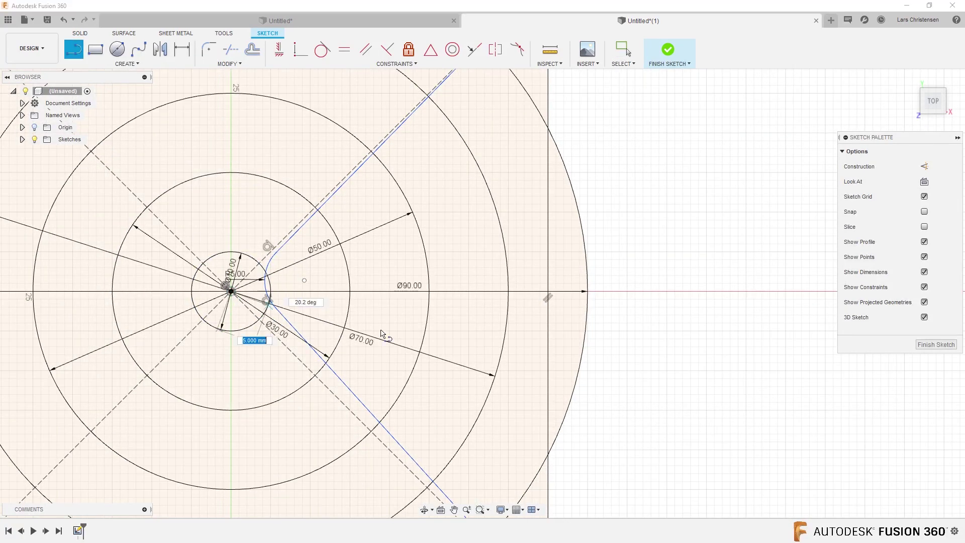
pyautogui.doubleClick(549, 291)
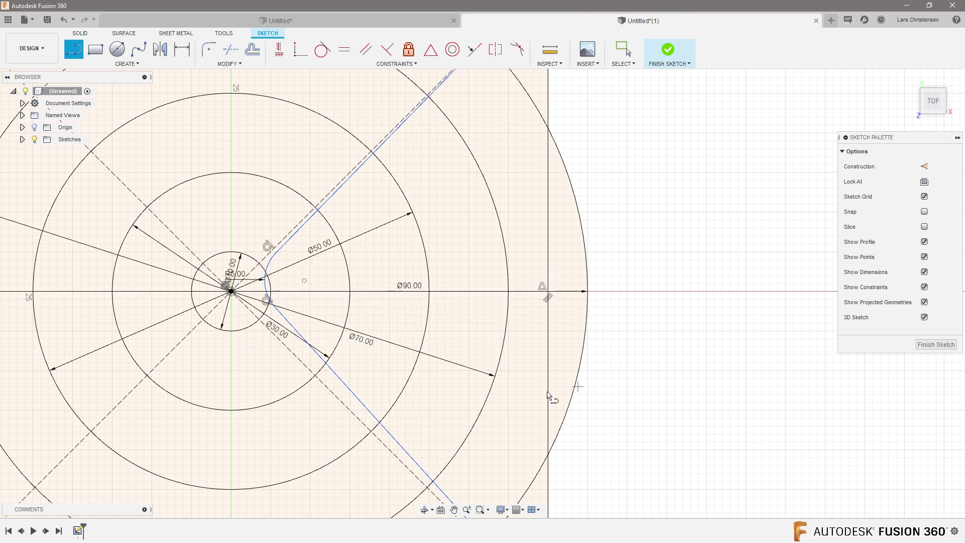
pyautogui.scroll(3, 329, 337)
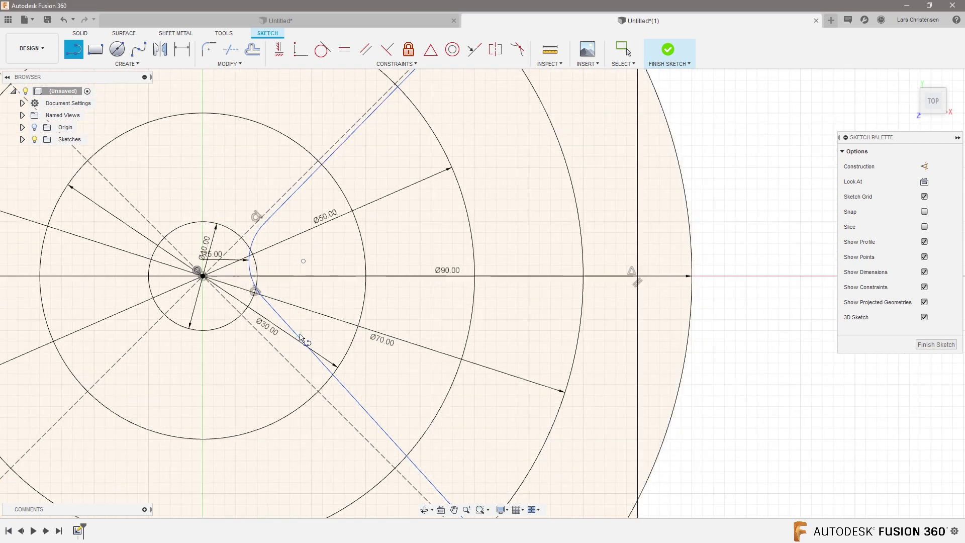
pyautogui.click(497, 50)
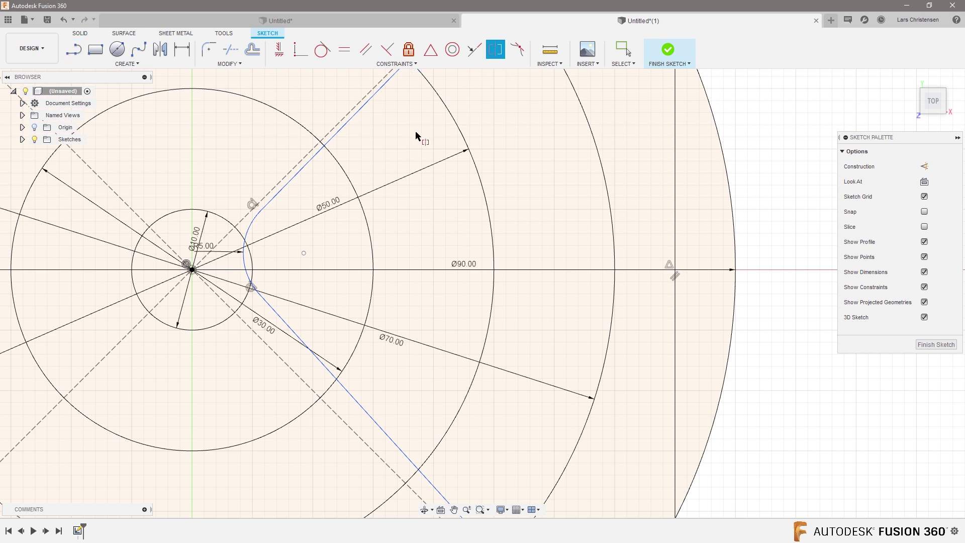
pyautogui.click(260, 211)
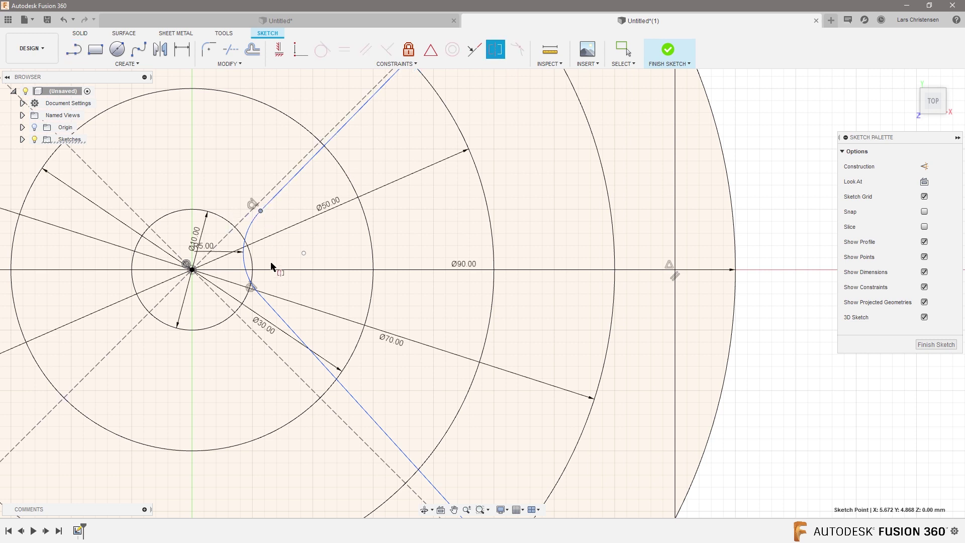
pyautogui.click(259, 294)
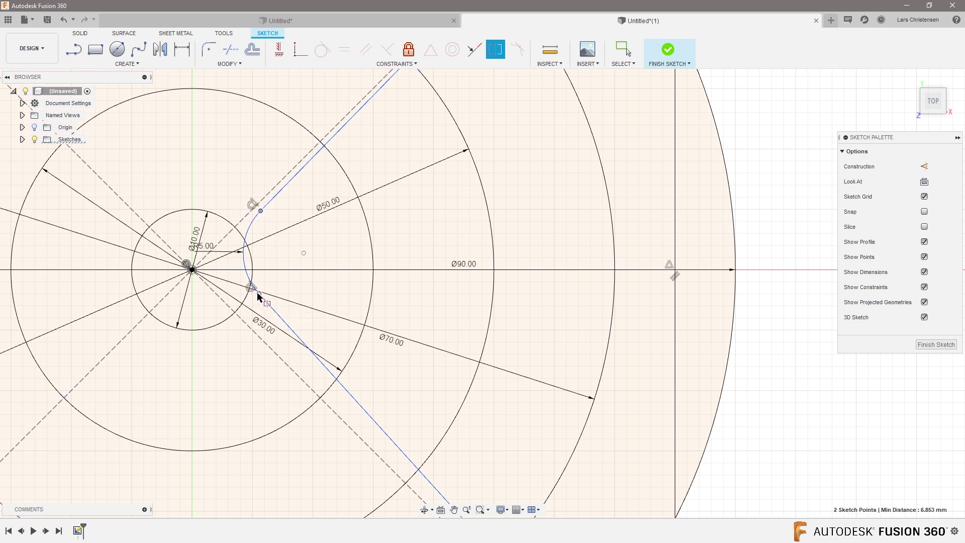
pyautogui.click(292, 271)
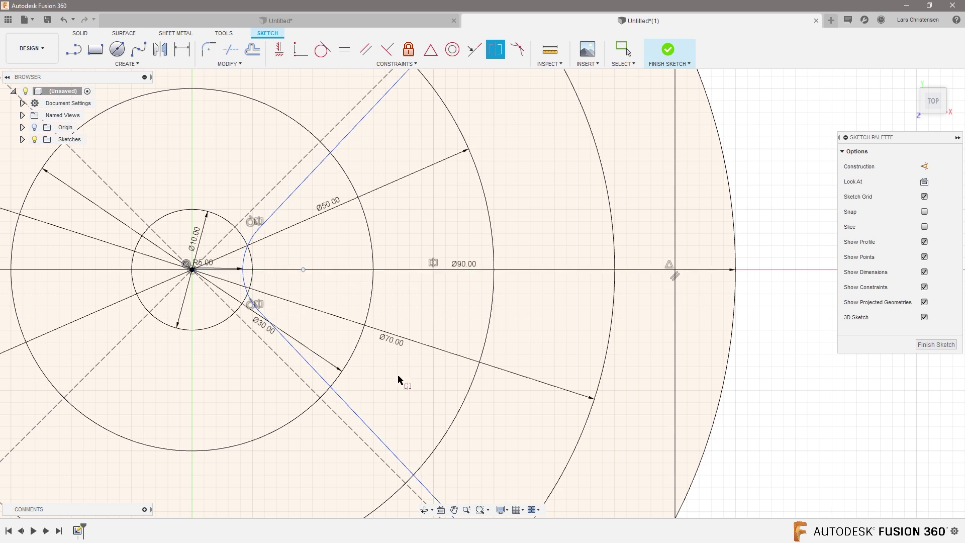
pyautogui.scroll(-3, 397, 375)
pyautogui.scroll(5, 281, 321)
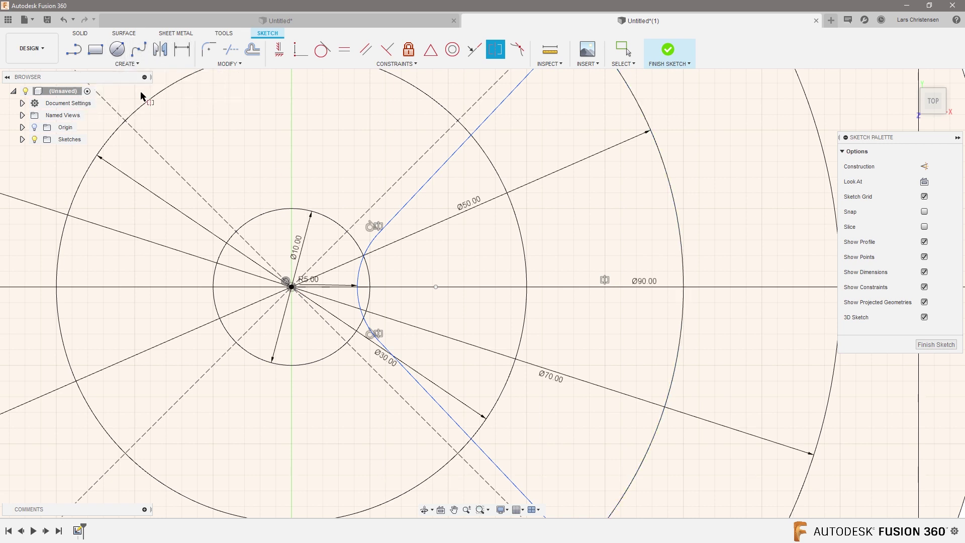
# Dimension the curved spoke's tip 4 mm horizontally from the sketch origin
pyautogui.press('d')
pyautogui.click(292, 287)
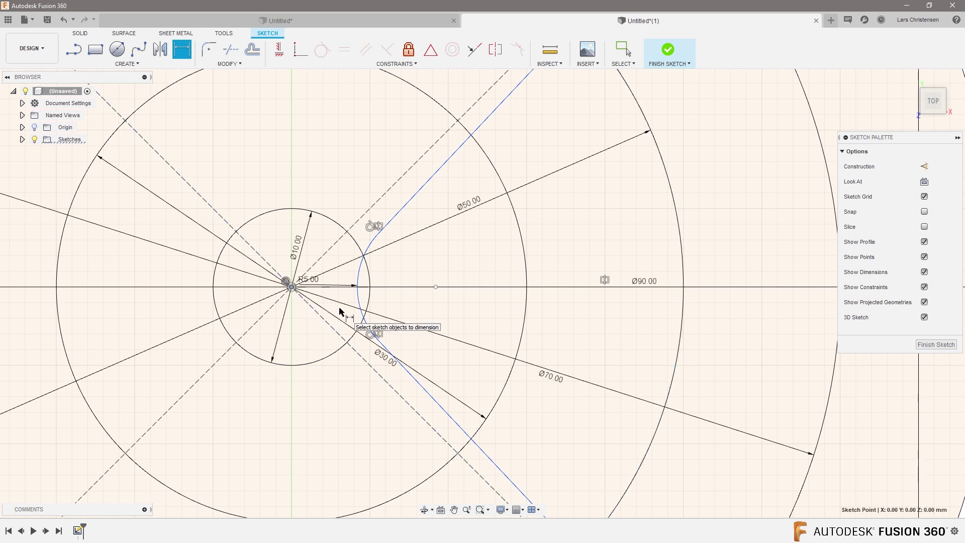
pyautogui.click(356, 288)
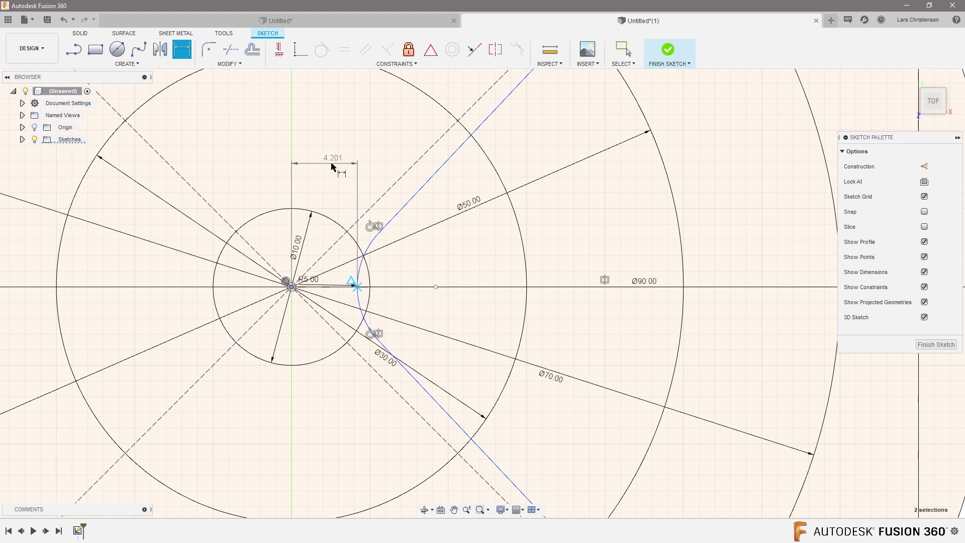
pyautogui.click(332, 167)
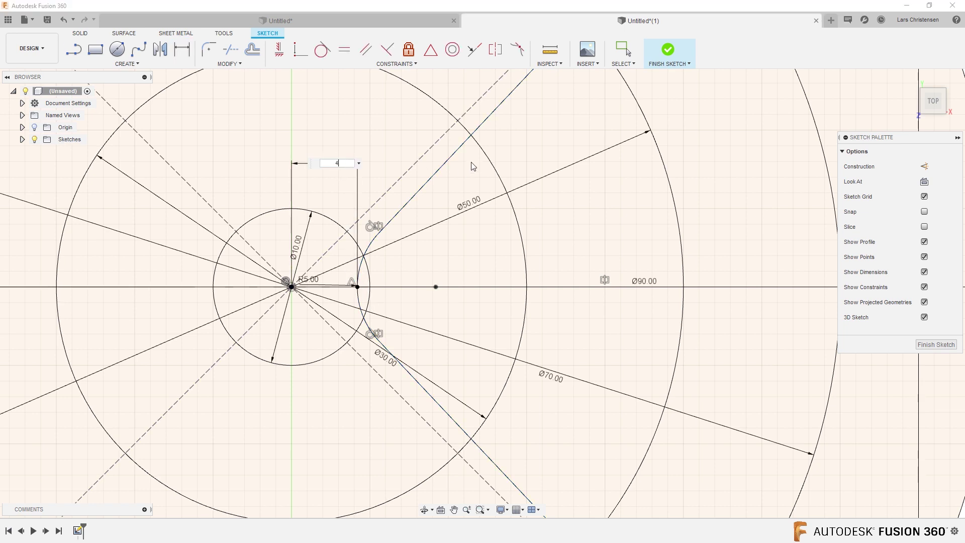
pyautogui.write('4')
pyautogui.press('Return')
pyautogui.scroll(-5, 312, 243)
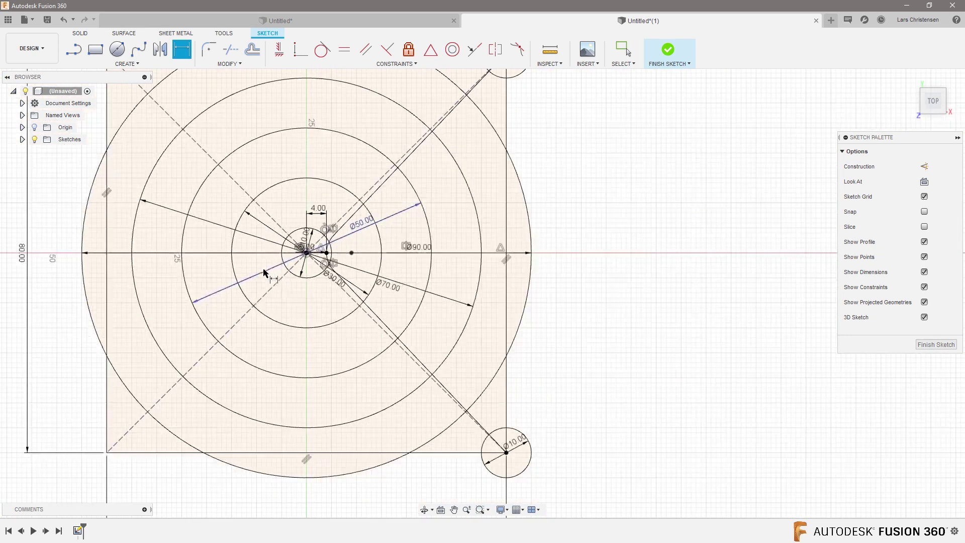
pyautogui.scroll(-2, 614, 420)
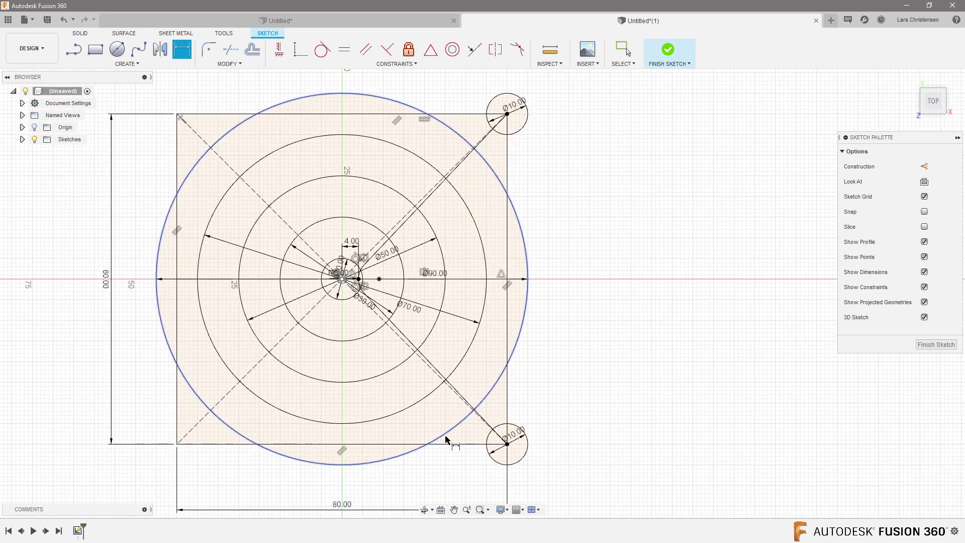
pyautogui.scroll(5, 576, 111)
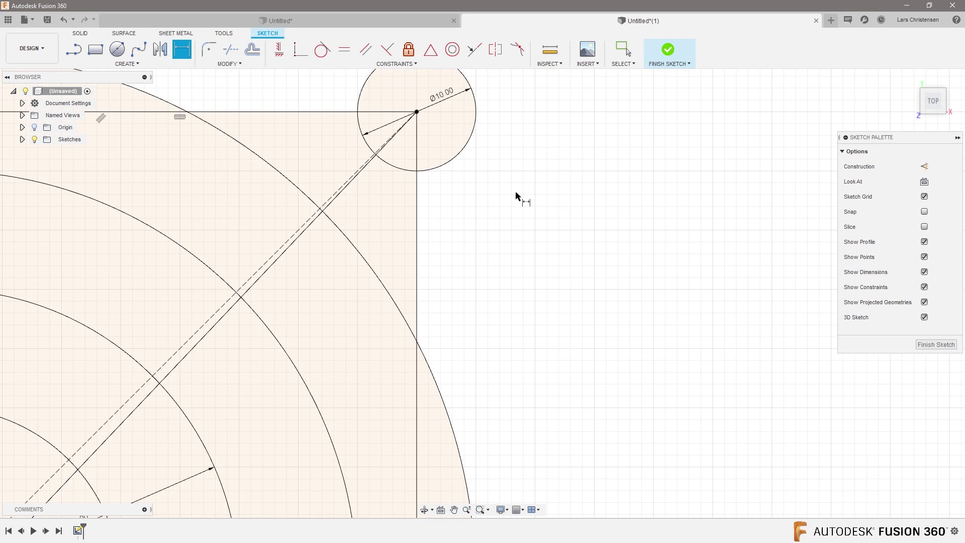
pyautogui.scroll(3, 338, 91)
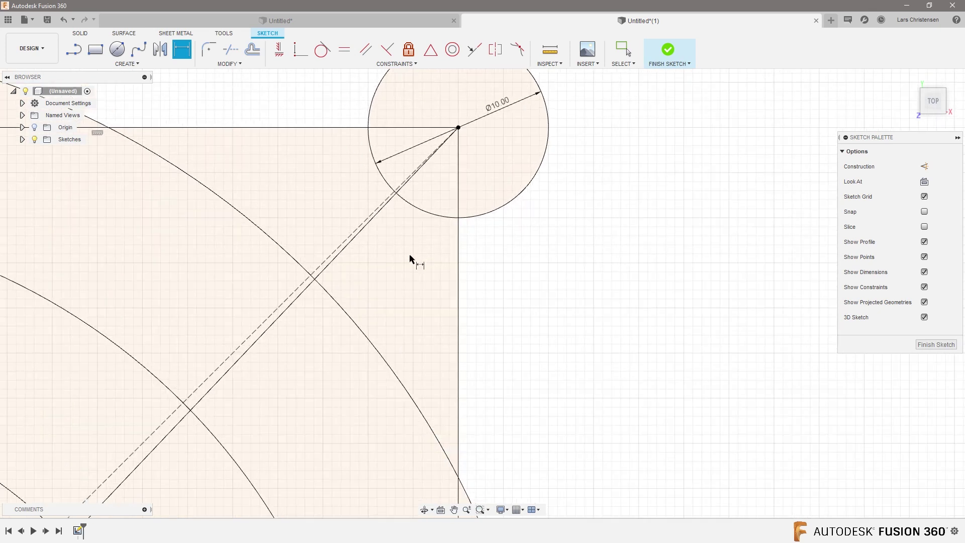
# Trim away the inner arcs of the top-right and bottom-right corner circles
pyautogui.click(230, 63)
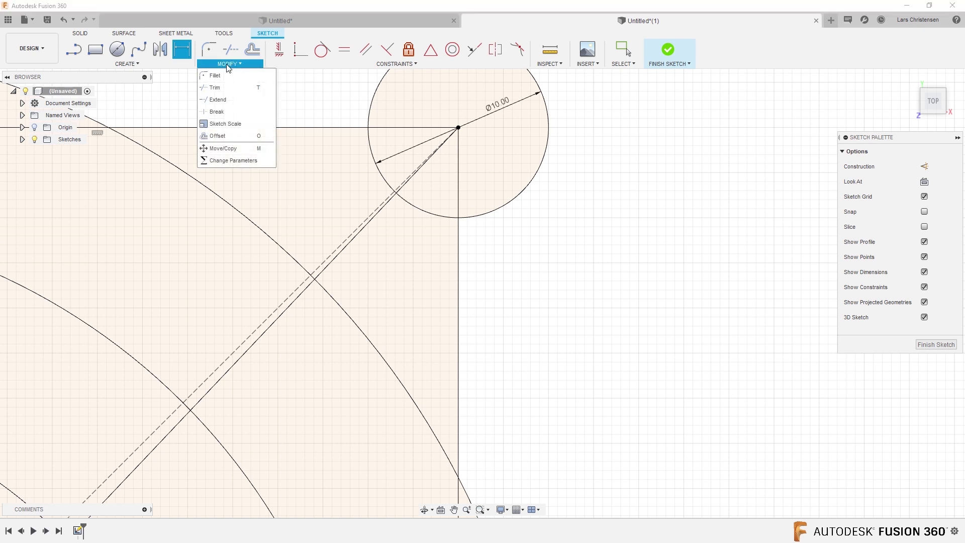
pyautogui.click(219, 87)
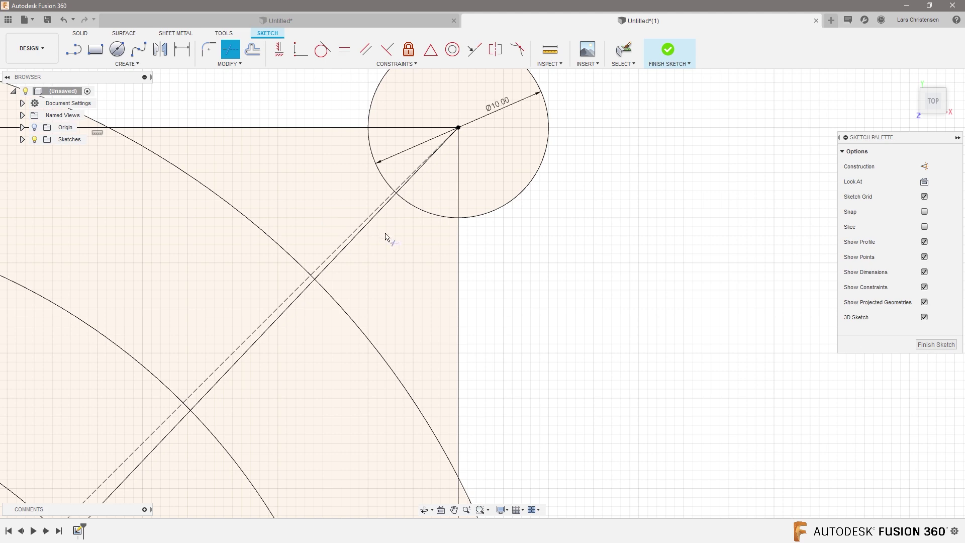
pyautogui.click(416, 213)
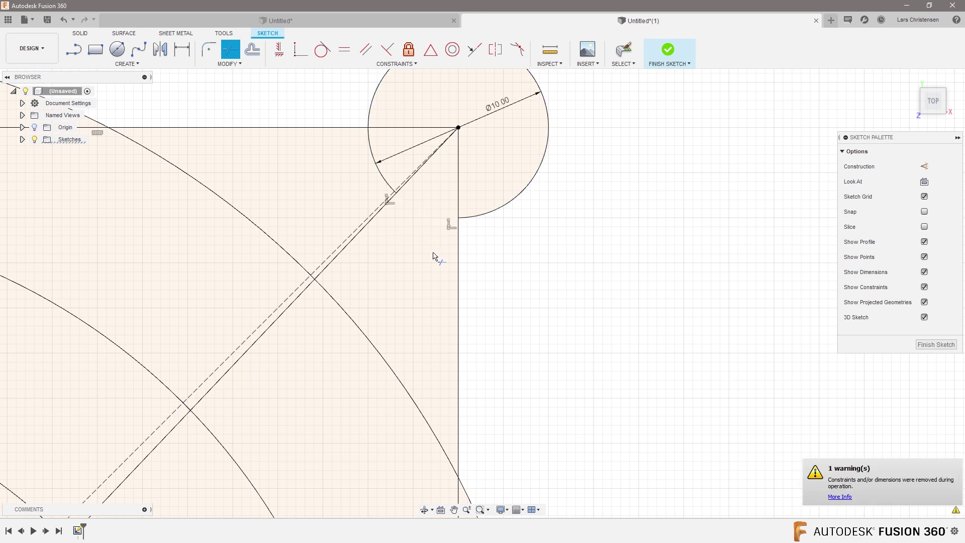
pyautogui.scroll(-5, 410, 203)
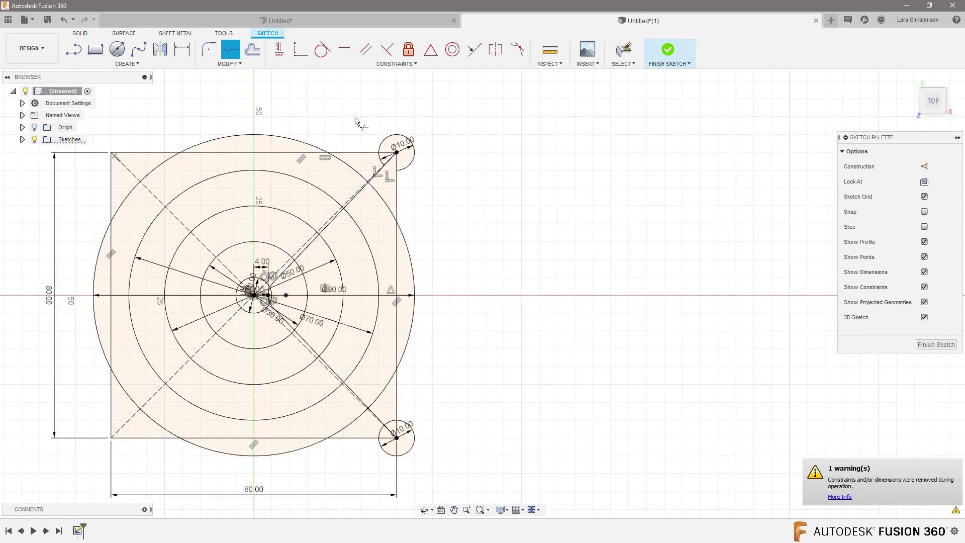
pyautogui.scroll(5, 392, 453)
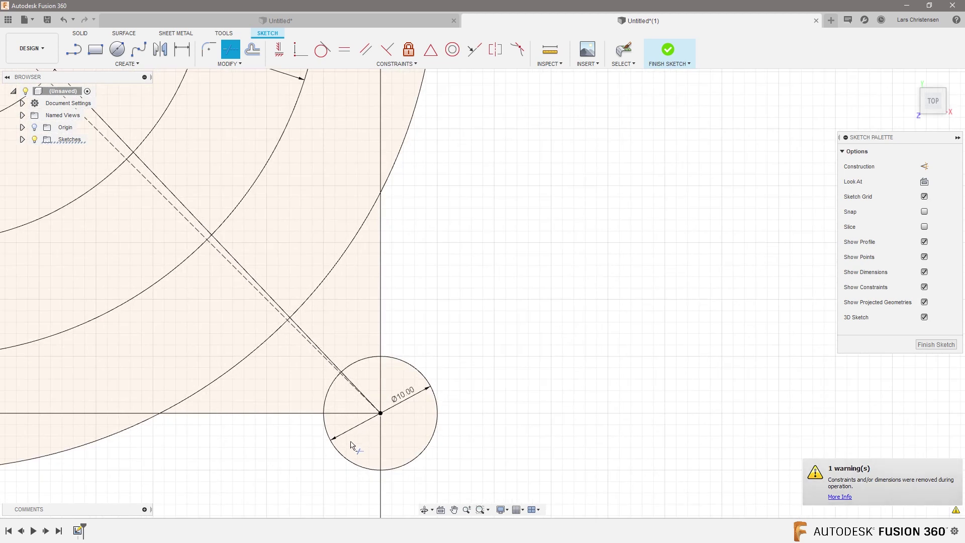
pyautogui.scroll(3, 352, 439)
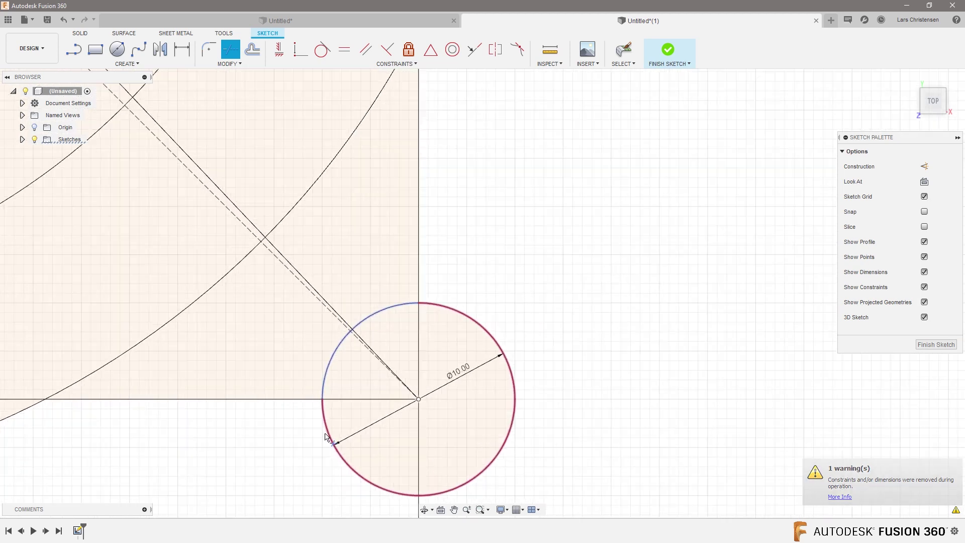
pyautogui.click(329, 371)
pyautogui.scroll(5, 347, 327)
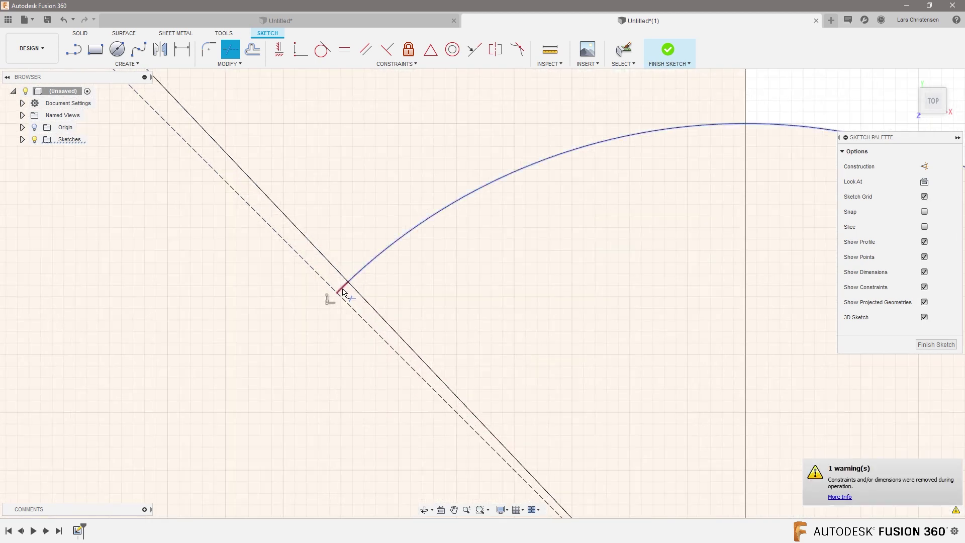
pyautogui.scroll(-5, 287, 303)
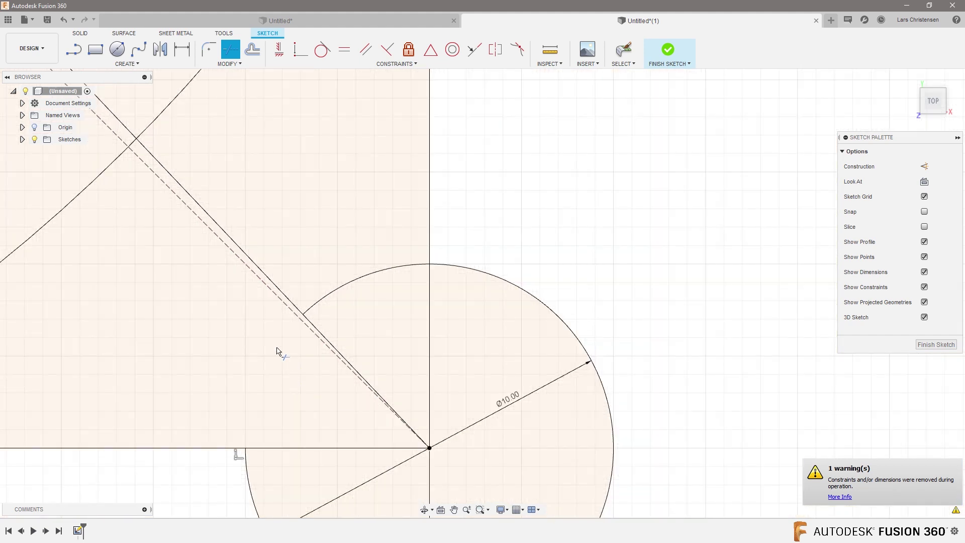
# Trim the spoke line pieces lying inside the bottom-right and top-right circles
pyautogui.click(209, 50)
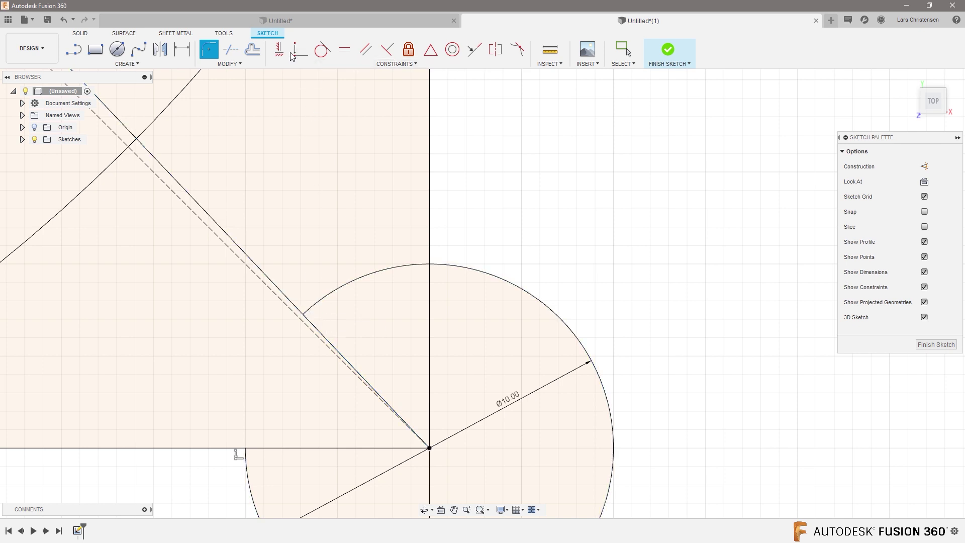
pyautogui.click(224, 63)
pyautogui.click(221, 88)
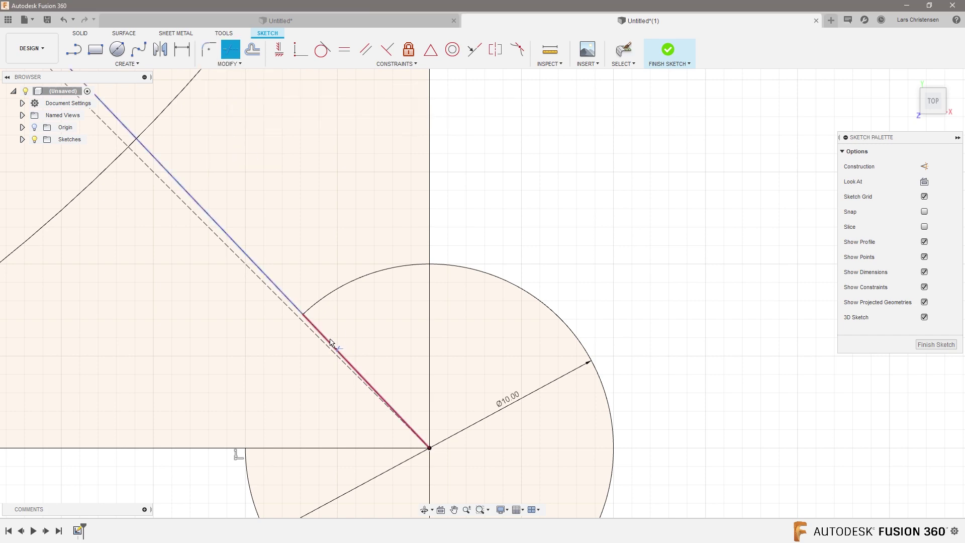
pyautogui.click(329, 343)
pyautogui.scroll(-10, 313, 464)
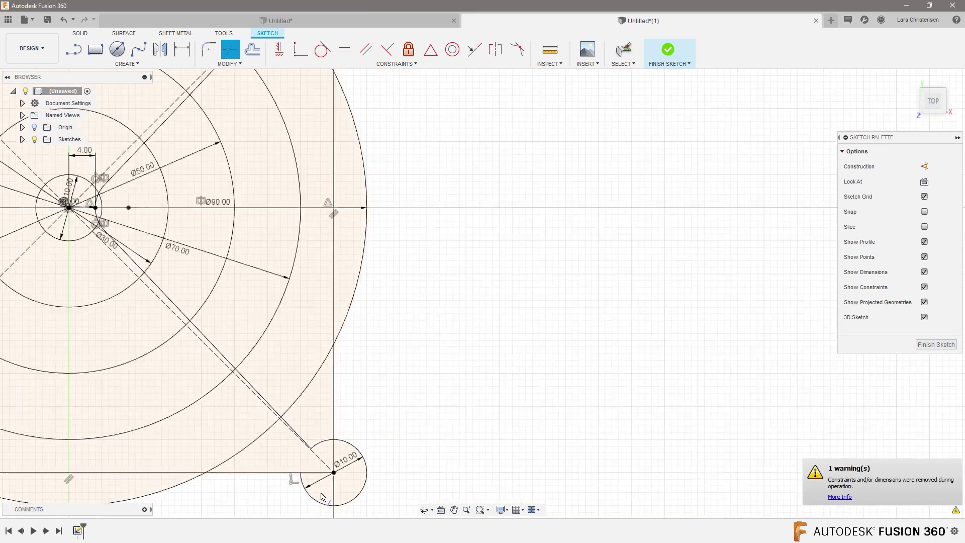
pyautogui.scroll(-3, 322, 497)
pyautogui.scroll(8, 336, 202)
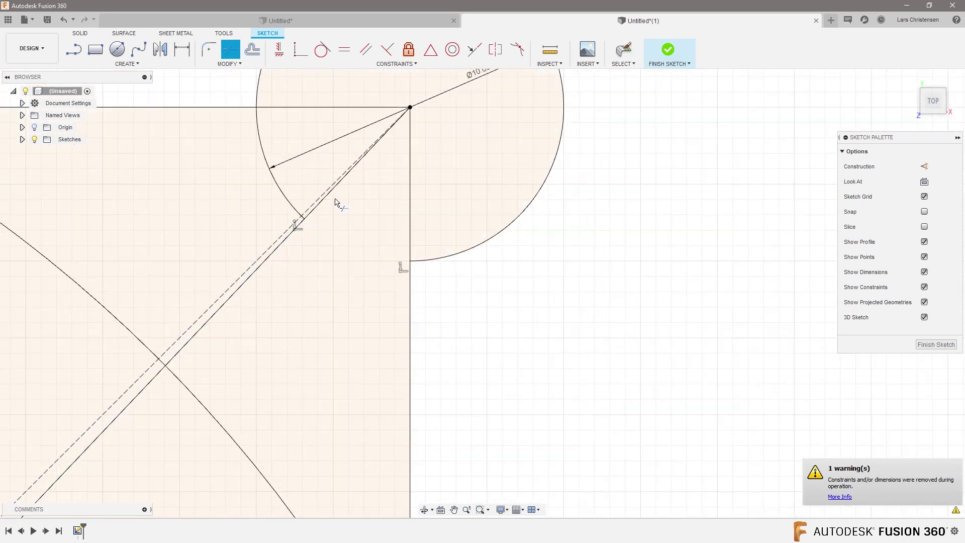
pyautogui.click(318, 201)
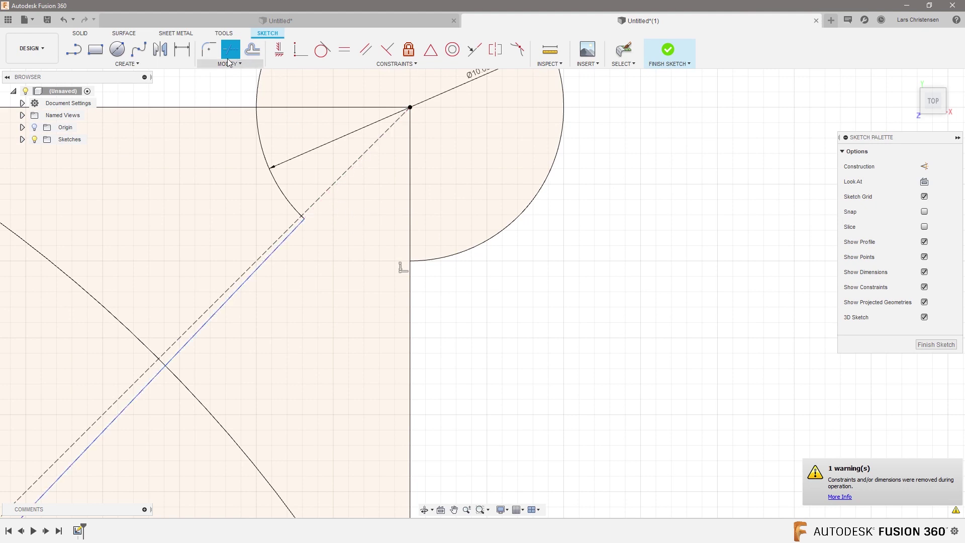
# Fillet the spoke's joins with both corner circles using a 2 mm radius
pyautogui.click(208, 50)
pyautogui.click(297, 211)
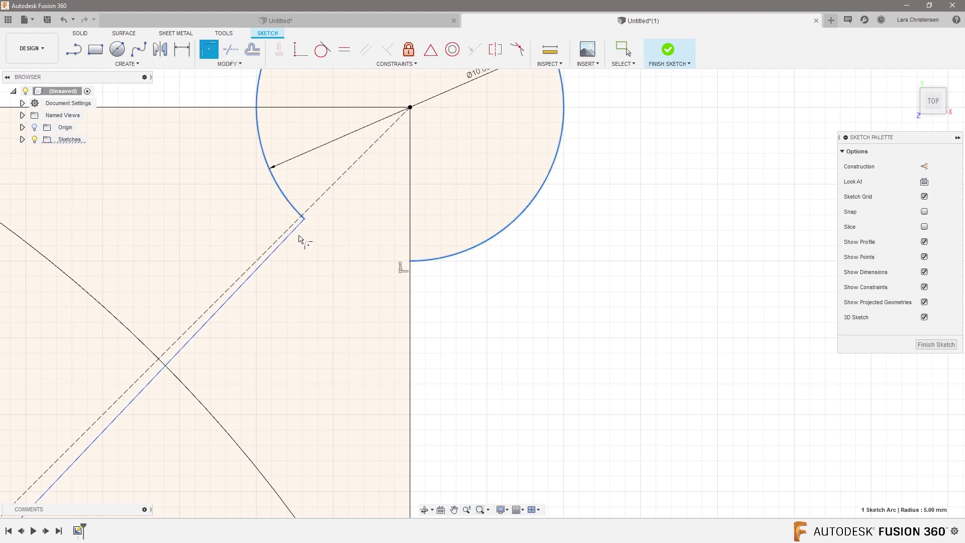
pyautogui.click(293, 236)
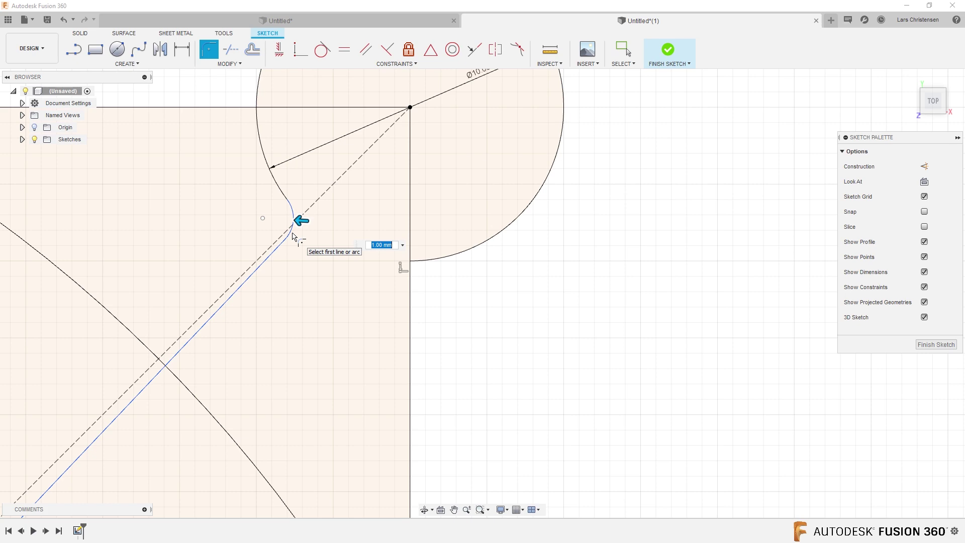
pyautogui.write('2.')
pyautogui.scroll(-10, 293, 236)
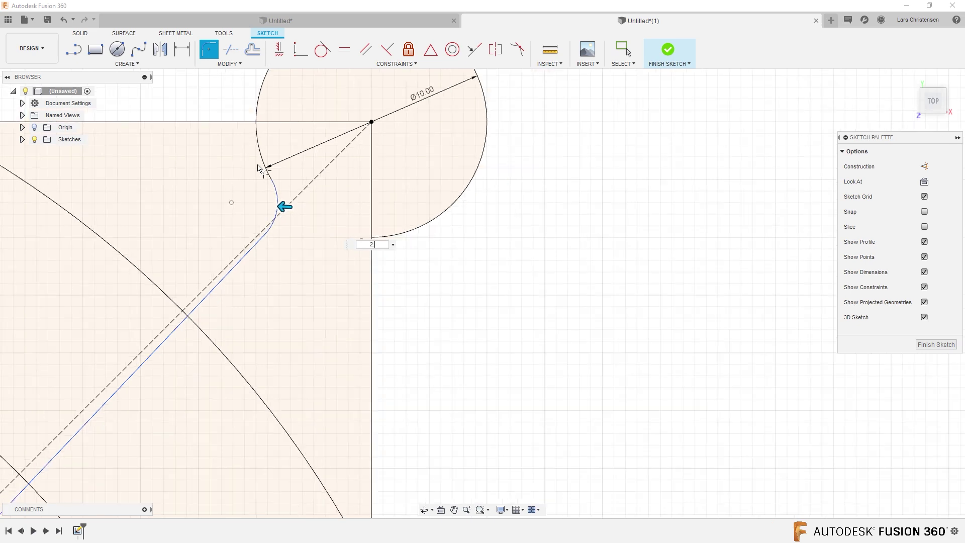
pyautogui.scroll(4, 268, 406)
pyautogui.scroll(8, 269, 406)
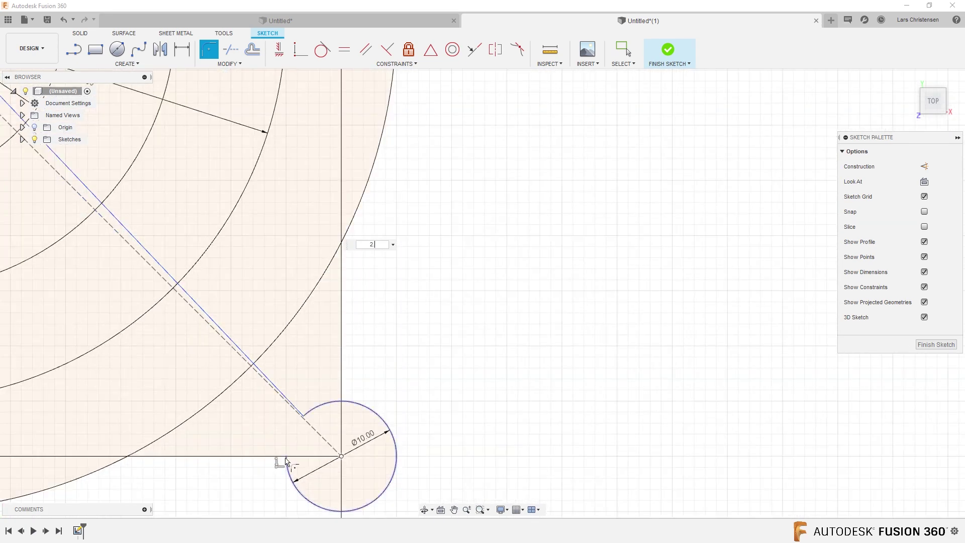
pyautogui.click(326, 360)
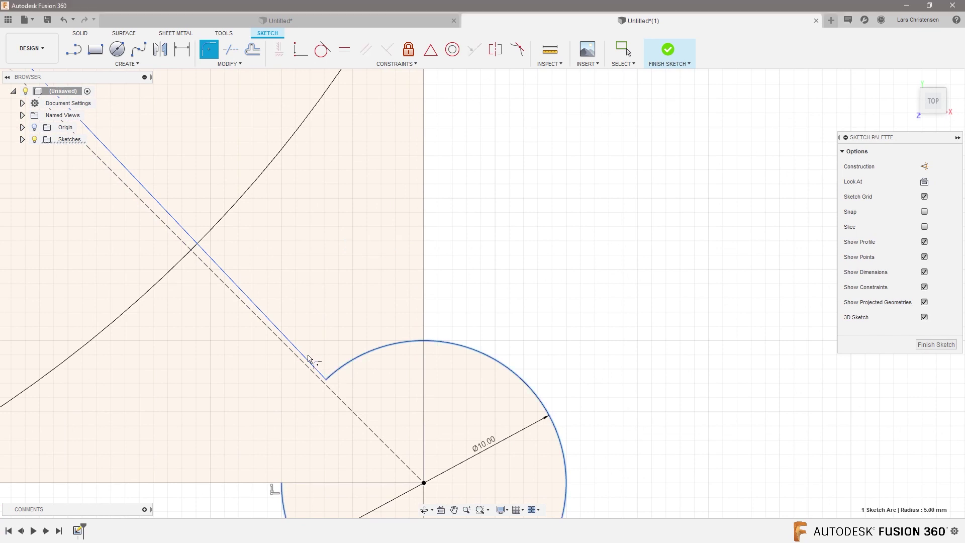
pyautogui.click(308, 359)
pyautogui.press('Return')
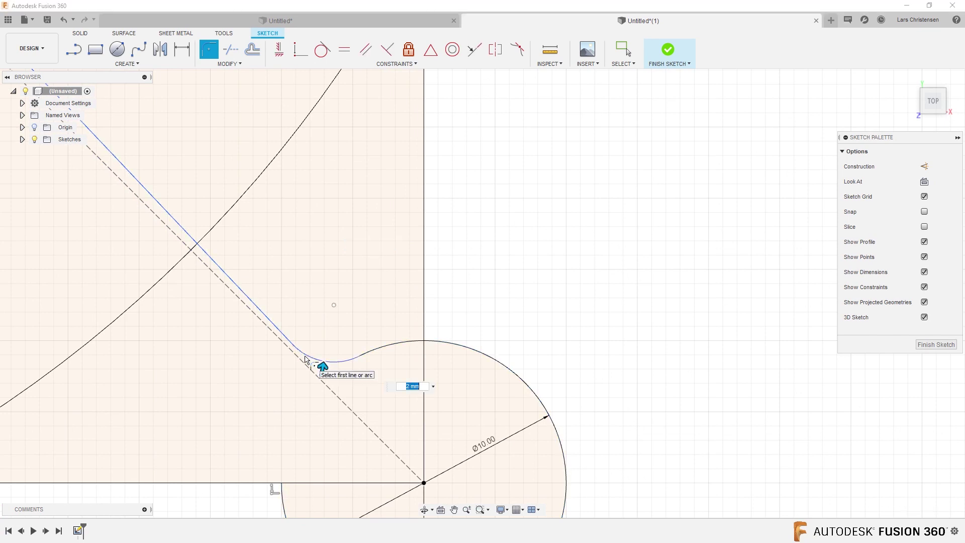
pyautogui.press('Escape')
# Orbit and zoom to inspect the filleted spoke path, then finish the sketch
pyautogui.scroll(-6, 266, 460)
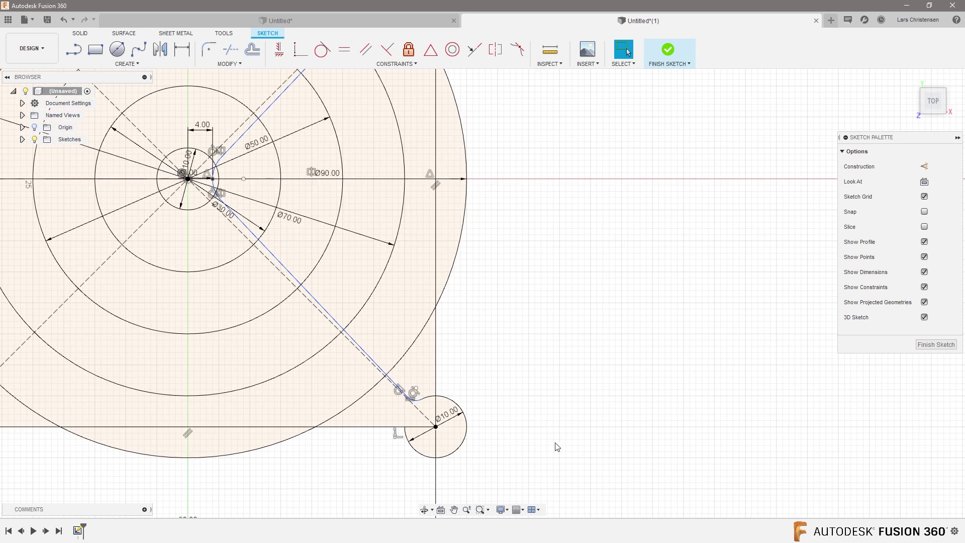
pyautogui.scroll(-2, 557, 446)
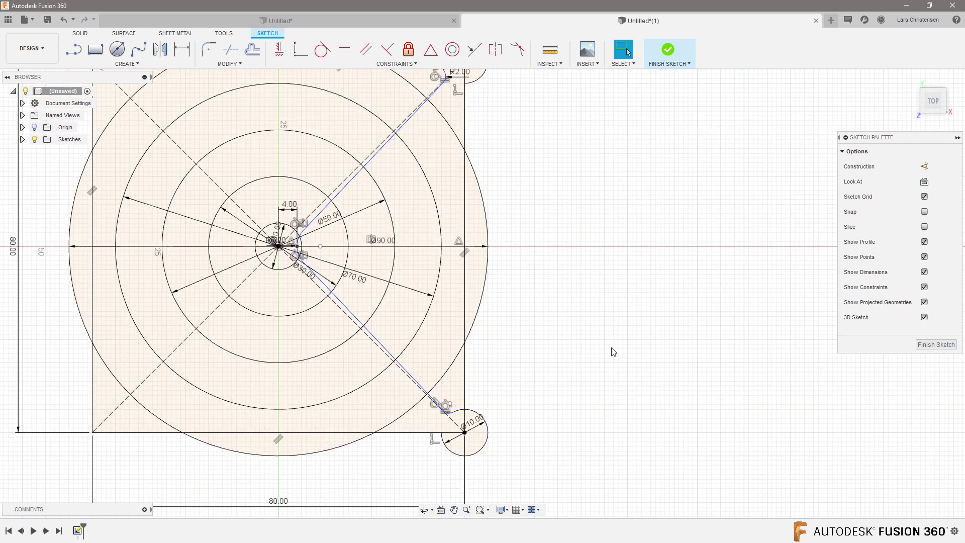
pyautogui.moveTo(613, 352)
pyautogui.keyDown('shift'); pyautogui.mouseDown(button='middle')
pyautogui.moveTo(631, 358)
pyautogui.moveTo(592, 381)
pyautogui.moveTo(416, 405)
pyautogui.mouseUp(button='middle'); pyautogui.keyUp('shift')
pyautogui.scroll(2, 410, 433)
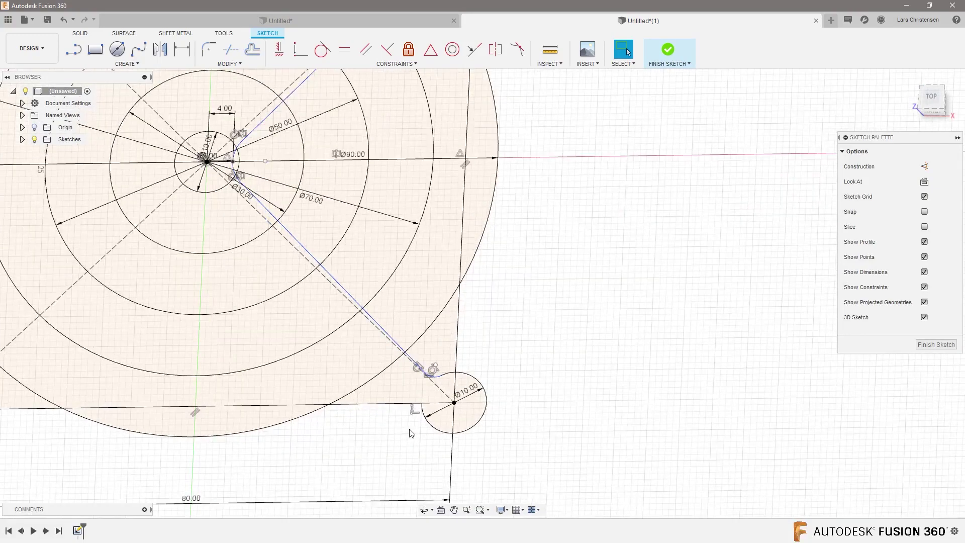
pyautogui.scroll(4, 420, 406)
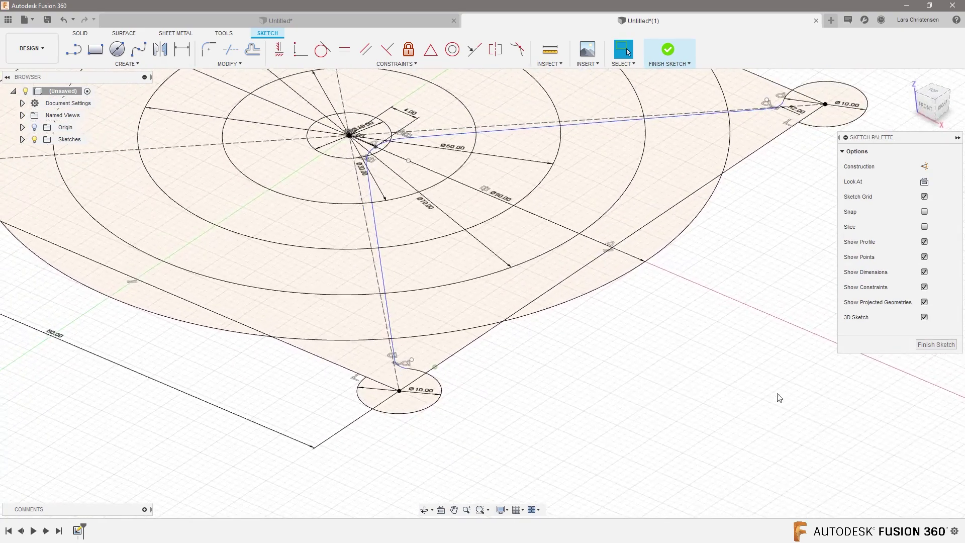
pyautogui.click(935, 345)
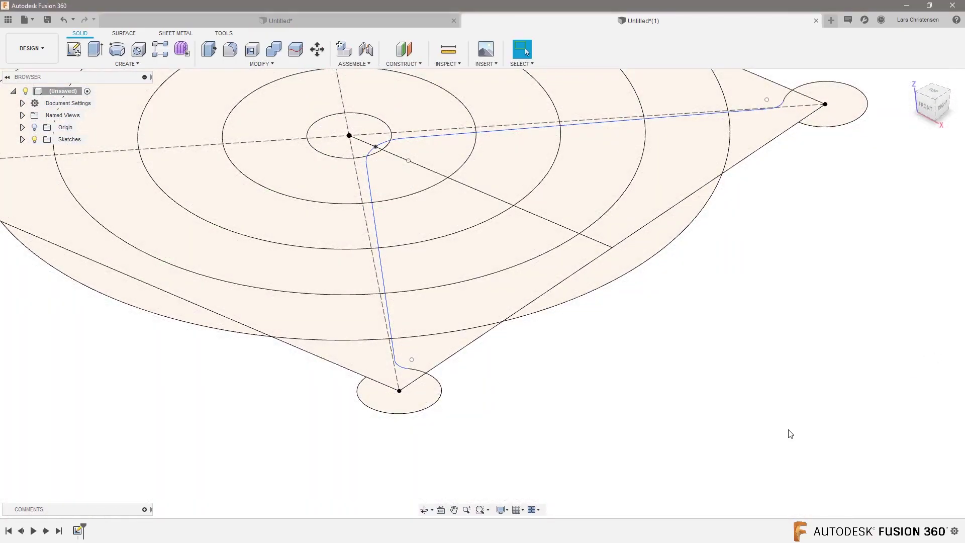
# Add an offset plane from XZ, placed To Object through the sketch point 40 mm away
pyautogui.click(405, 50)
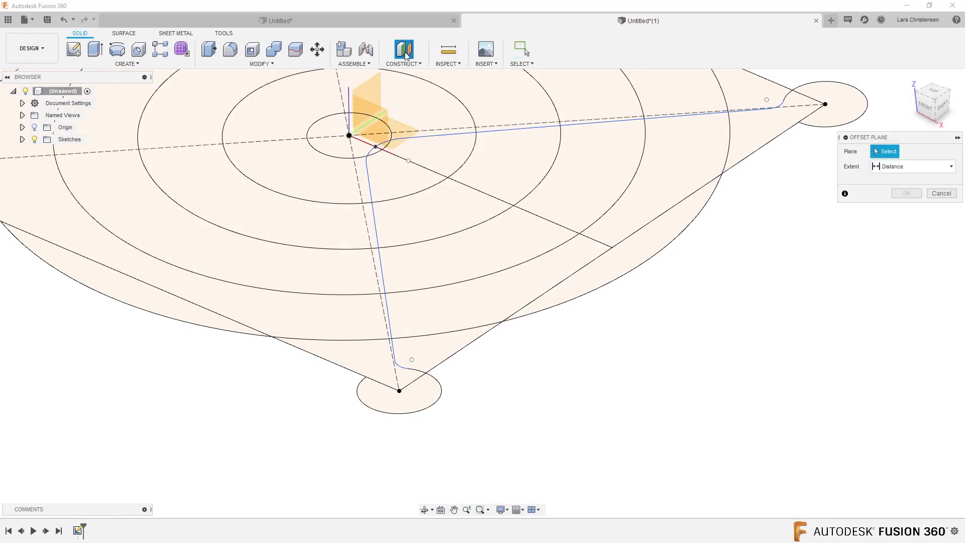
pyautogui.click(365, 114)
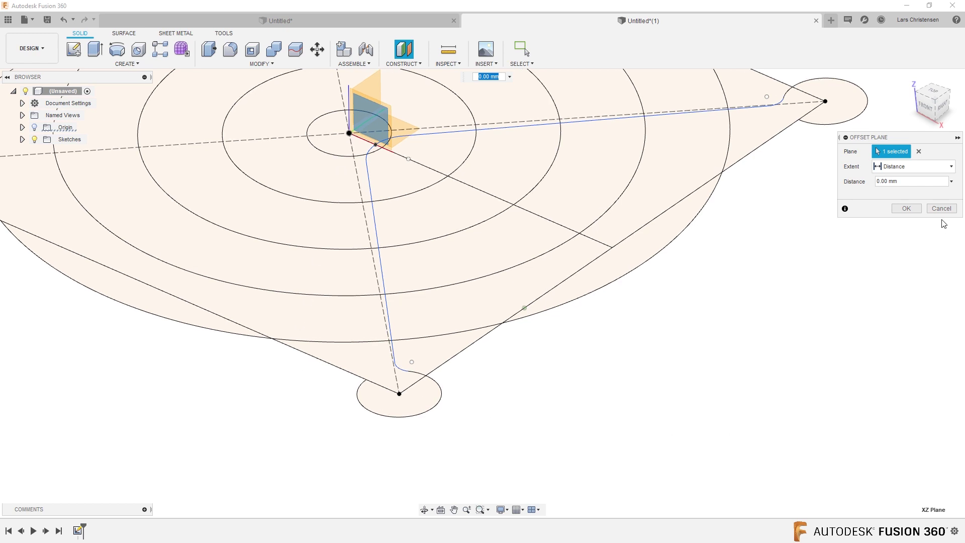
pyautogui.click(914, 166)
pyautogui.click(896, 193)
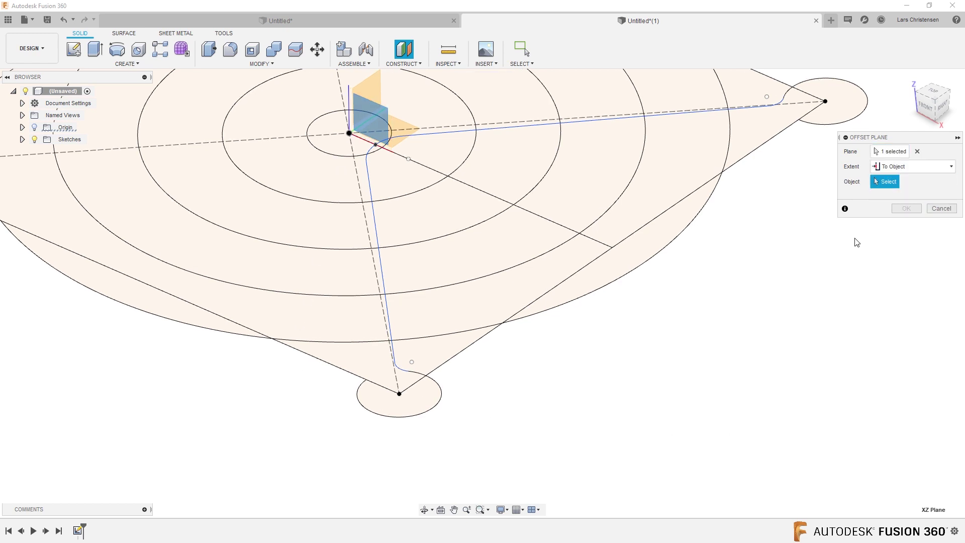
pyautogui.click(364, 384)
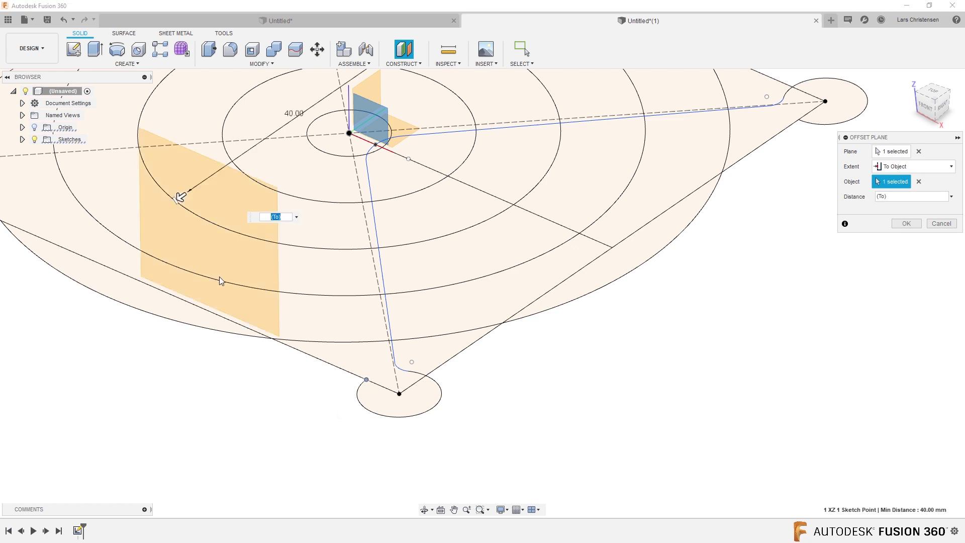
pyautogui.click(908, 224)
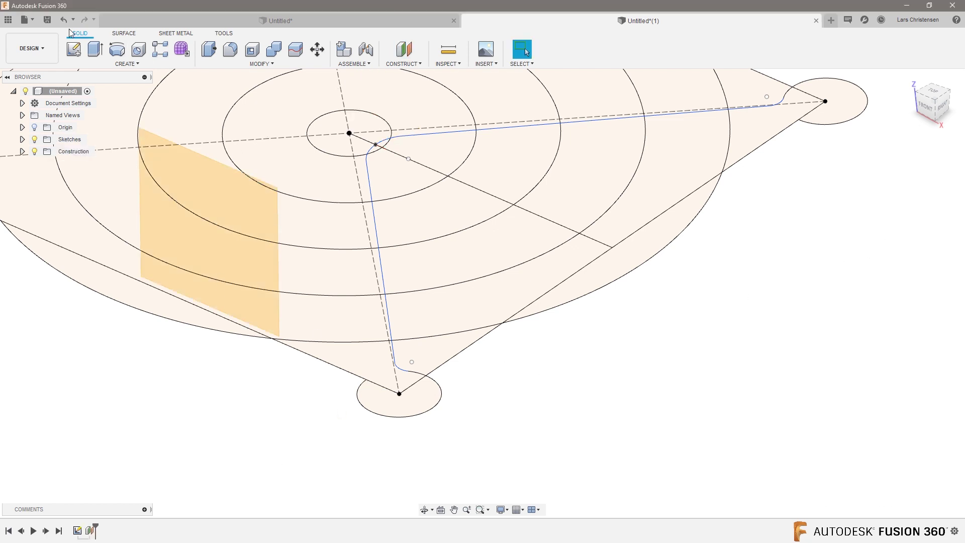
pyautogui.click(74, 49)
# Start a sketch on the construction plane and draw a Ø1.5 mm circle
pyautogui.click(225, 258)
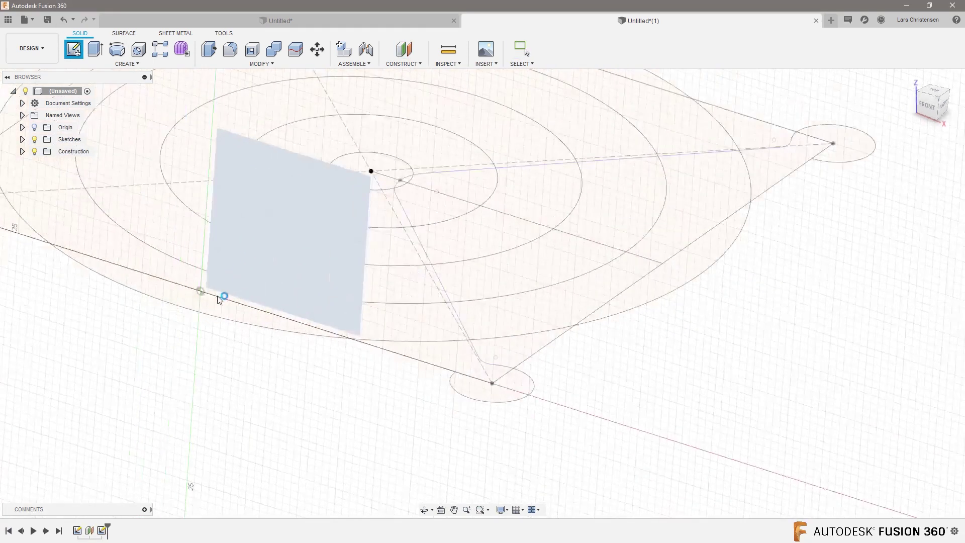
pyautogui.moveTo(782, 420)
pyautogui.keyDown('shift'); pyautogui.mouseDown(button='middle')
pyautogui.moveTo(707, 406)
pyautogui.moveTo(523, 407)
pyautogui.moveTo(478, 392)
pyautogui.mouseUp(button='middle'); pyautogui.keyUp('shift')
pyautogui.press('c')
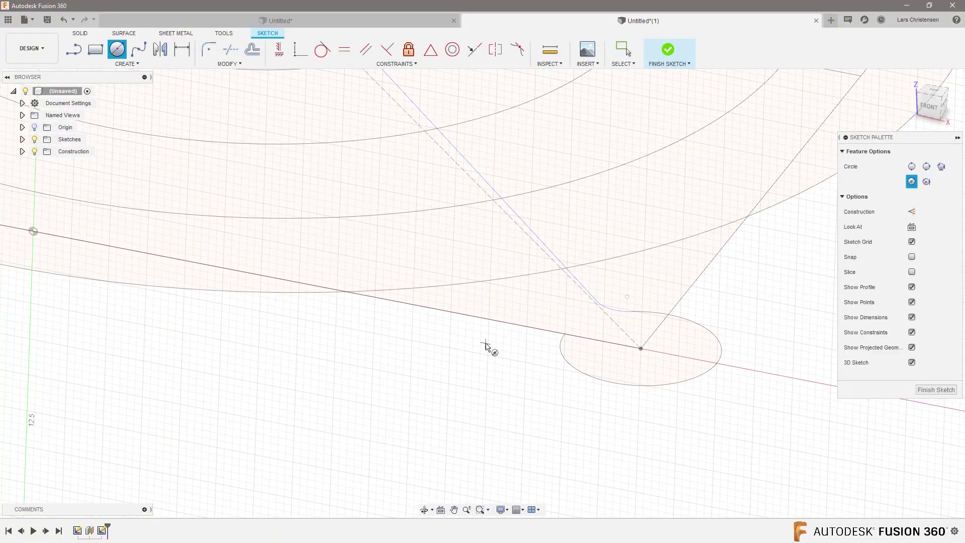
pyautogui.click(485, 343)
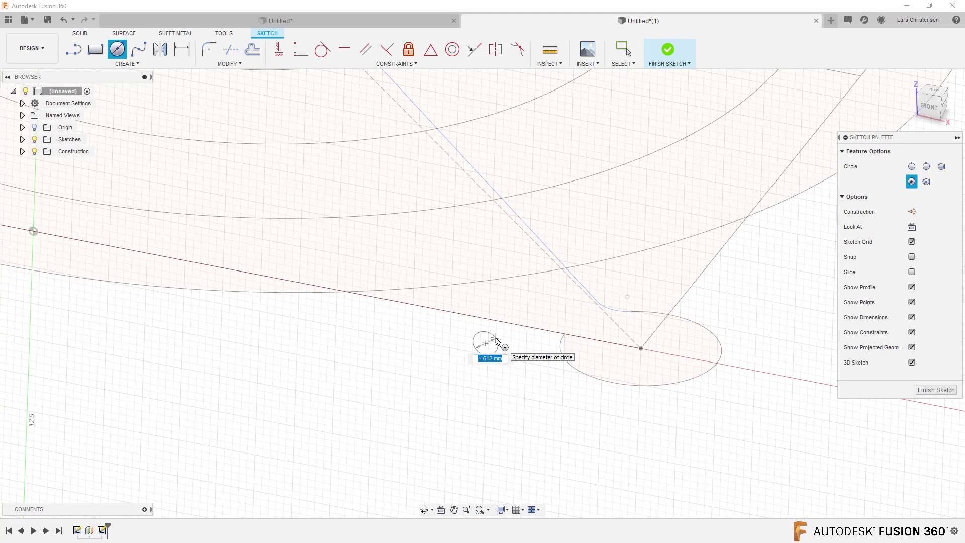
pyautogui.write('1.5')
pyautogui.press('Return')
pyautogui.press('Escape')
pyautogui.scroll(3, 582, 302)
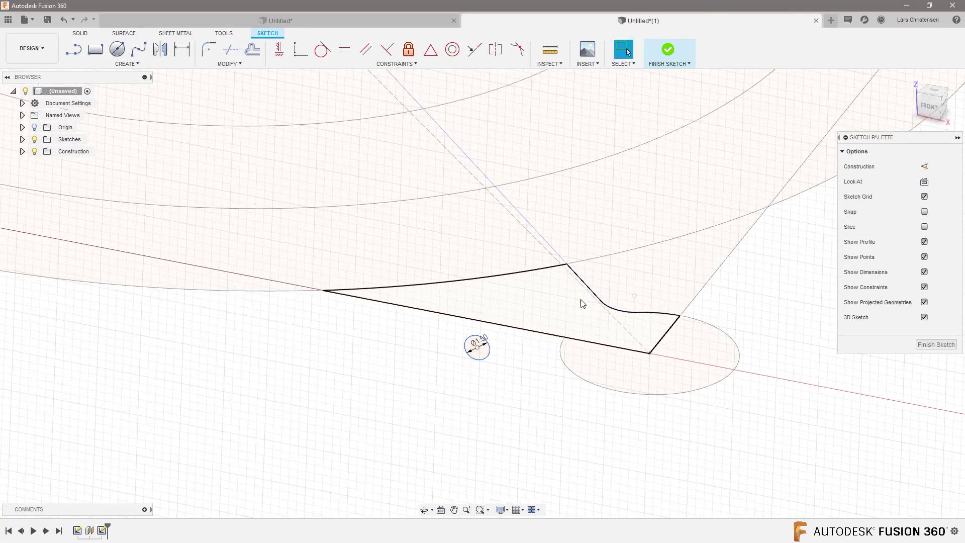
# Make the small circle's centre coincident with the corner loop and finish the sketch
pyautogui.click(301, 49)
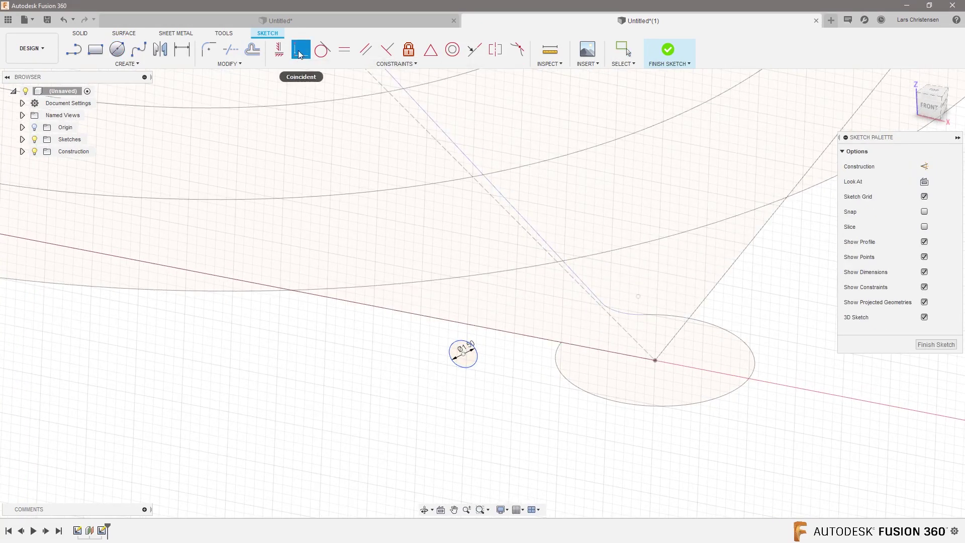
pyautogui.click(466, 358)
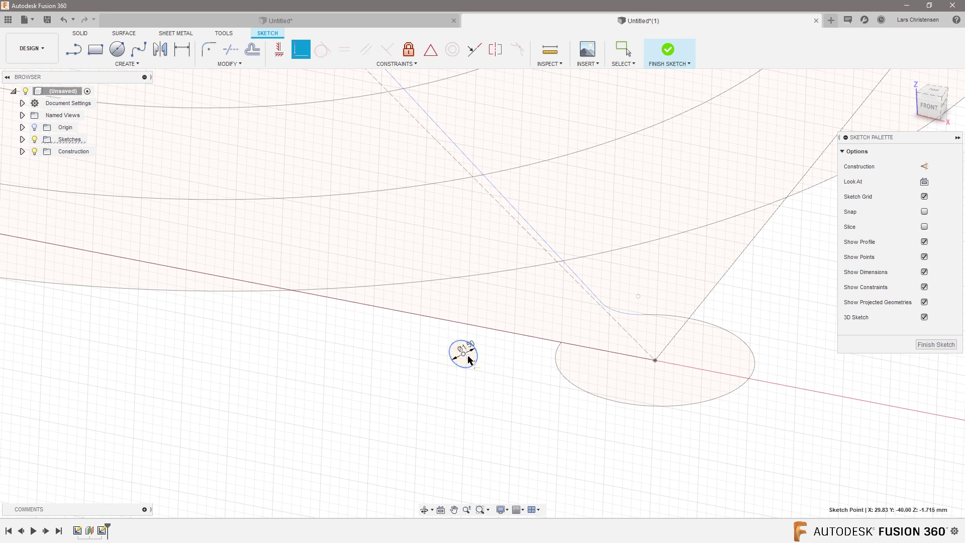
pyautogui.click(562, 345)
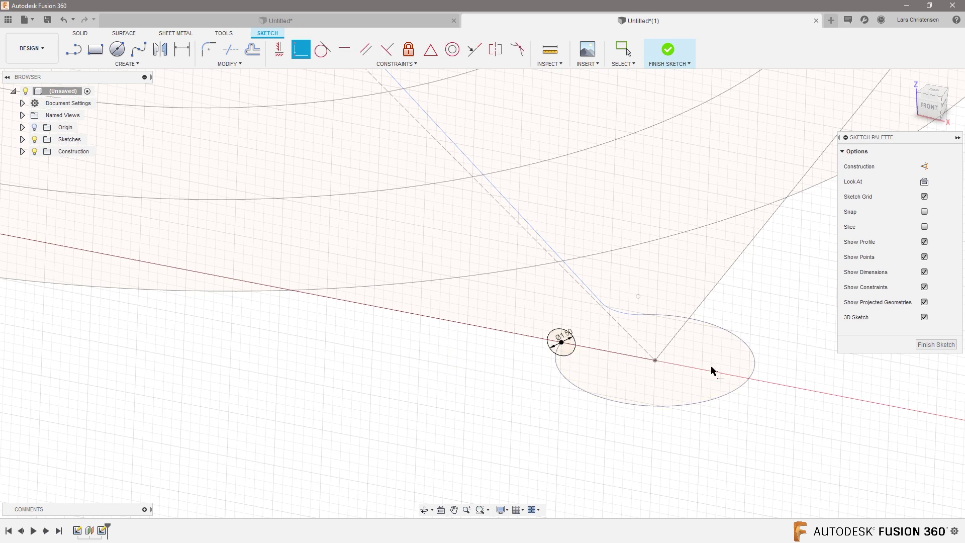
pyautogui.click(921, 345)
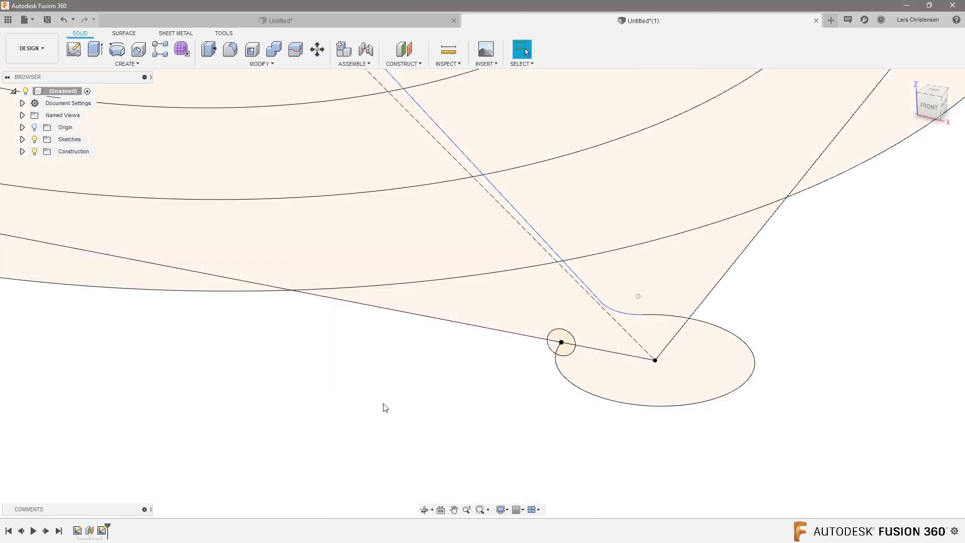
pyautogui.scroll(-5, 303, 394)
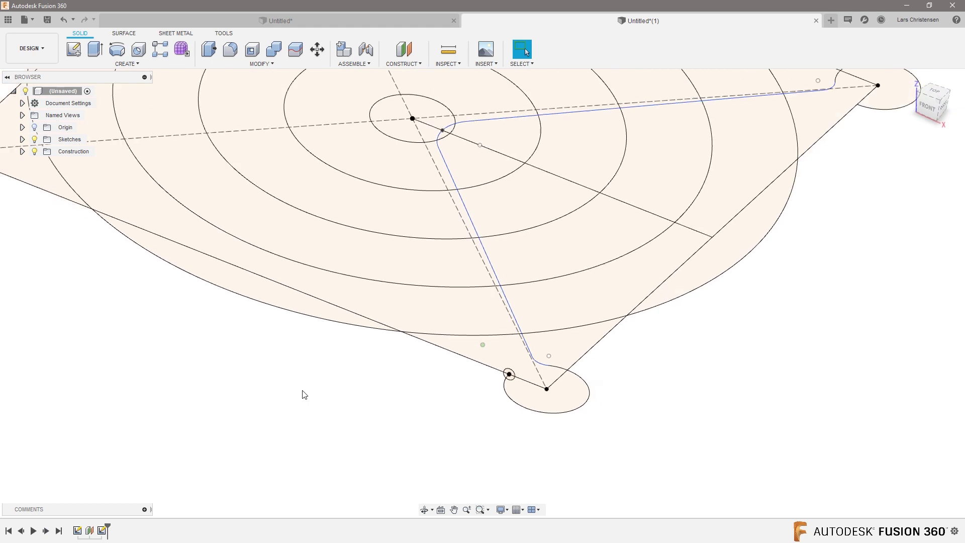
# Sweep the Ø1.5 circle along the spoke path into a solid wire body
pyautogui.click(110, 62)
pyautogui.click(93, 148)
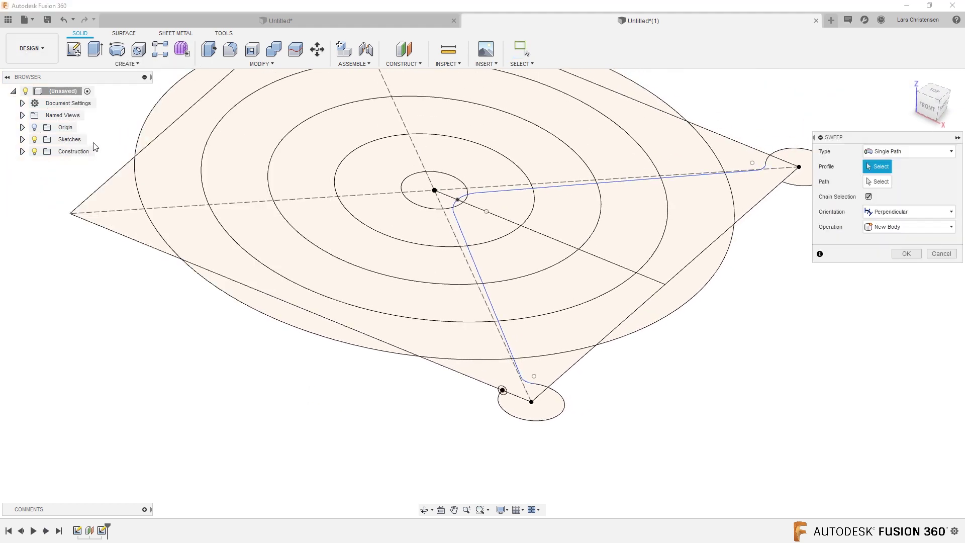
pyautogui.scroll(5, 578, 332)
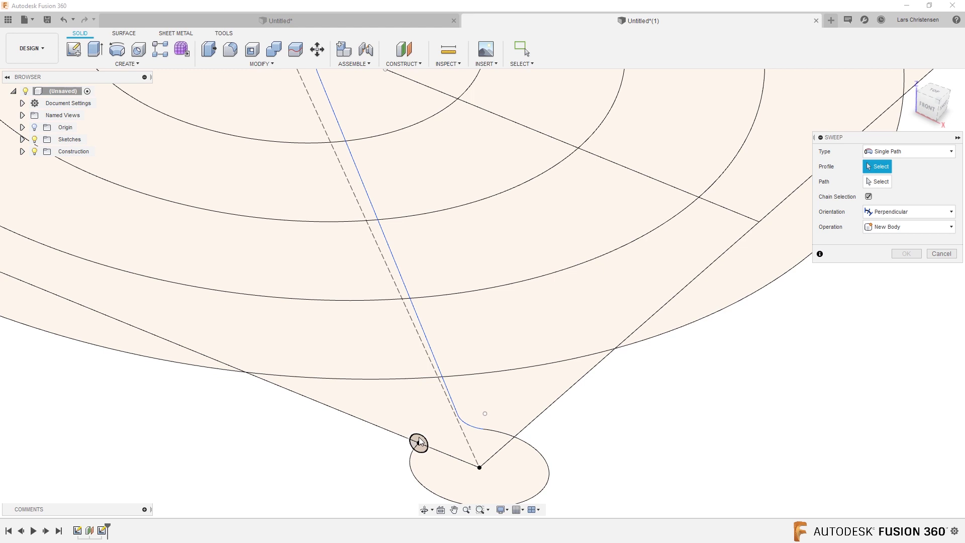
pyautogui.click(420, 442)
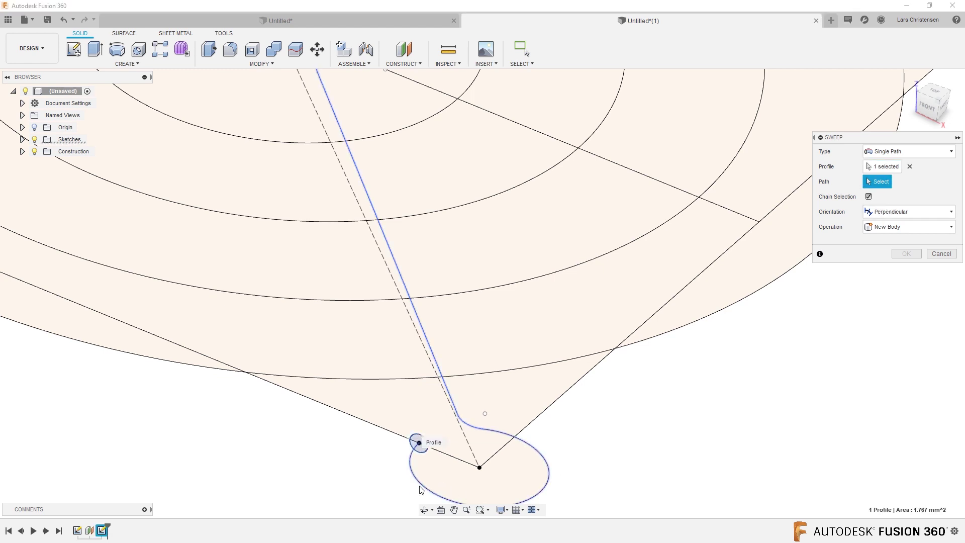
pyautogui.click(433, 494)
pyautogui.scroll(-3, 322, 482)
pyautogui.scroll(-2, 323, 482)
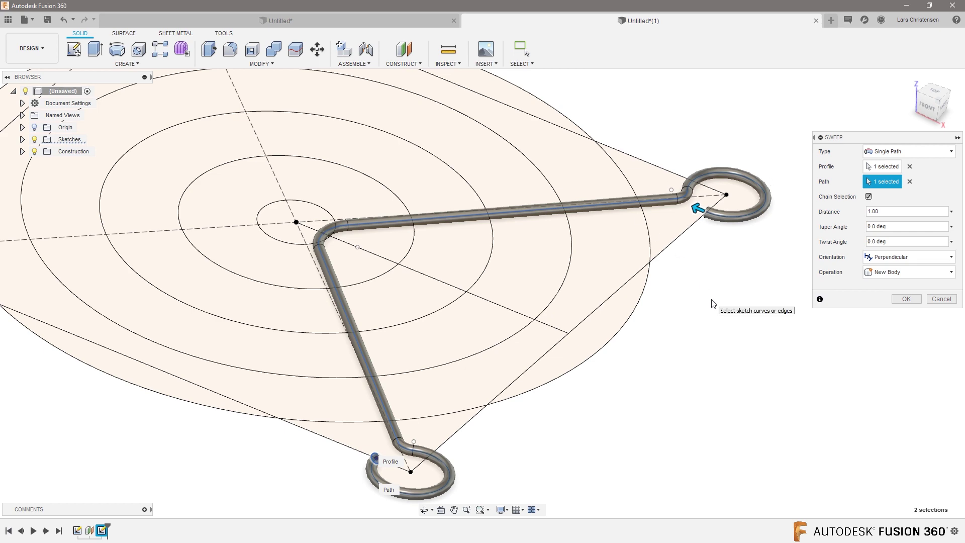
pyautogui.keyDown('shift'); pyautogui.moveTo(712, 303); pyautogui.dragTo(756, 333, button='middle'); pyautogui.keyUp('shift')
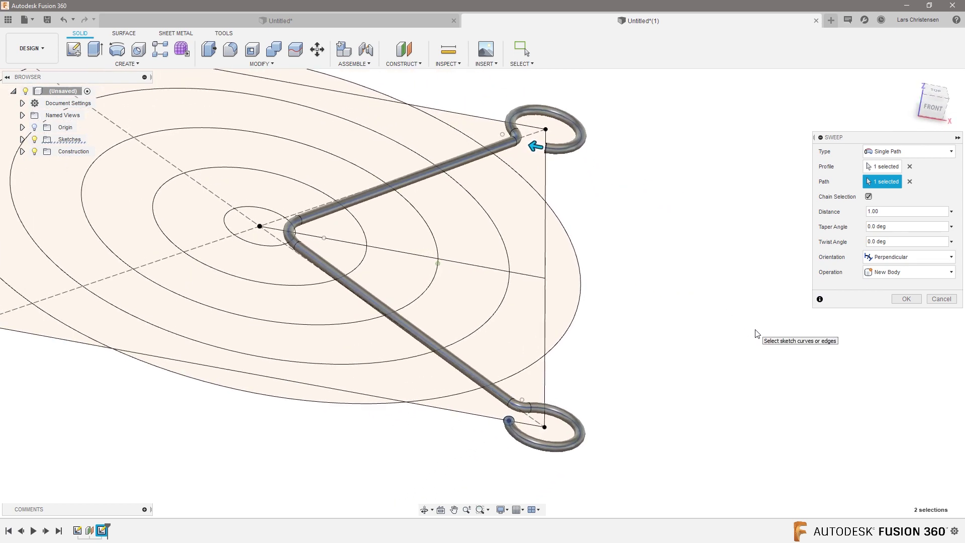
pyautogui.click(906, 298)
# Make Sketch1 visible again and fit the whole model in view
pyautogui.keyDown('shift'); pyautogui.moveTo(747, 409); pyautogui.dragTo(538, 232, button='middle'); pyautogui.keyUp('shift')
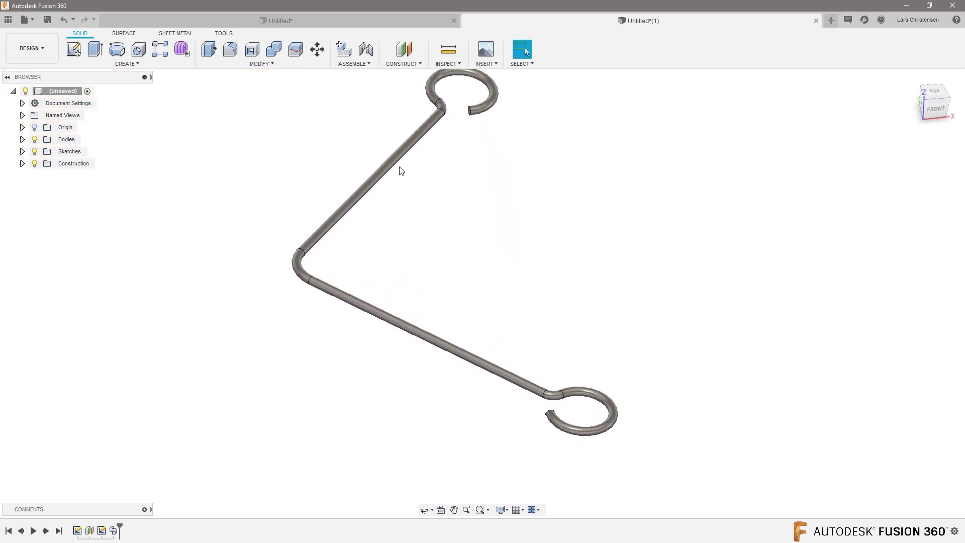
pyautogui.click(22, 151)
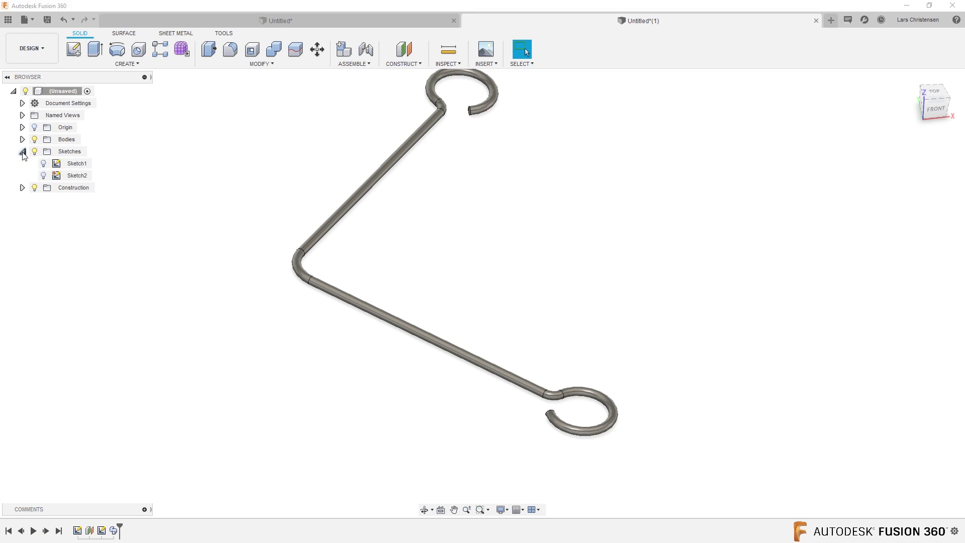
pyautogui.click(43, 163)
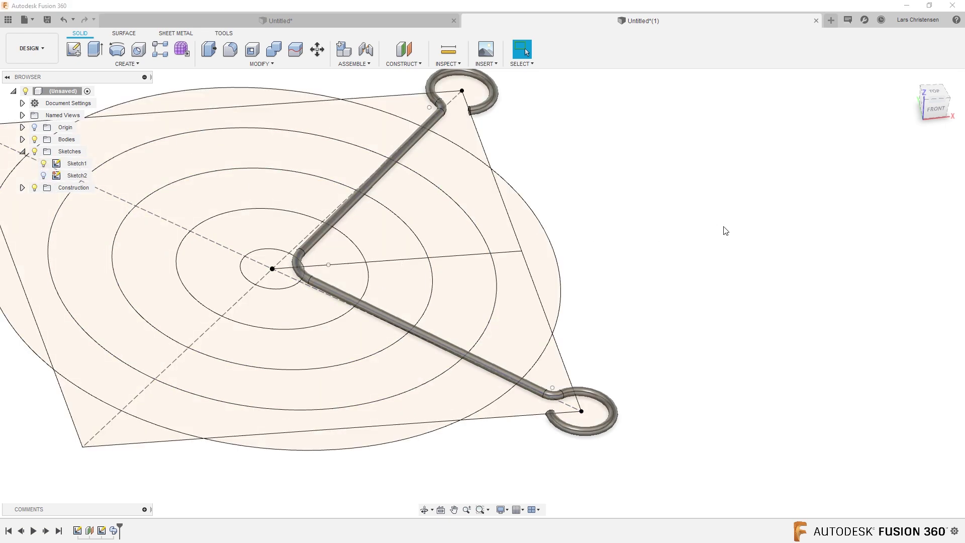
pyautogui.press('F6')
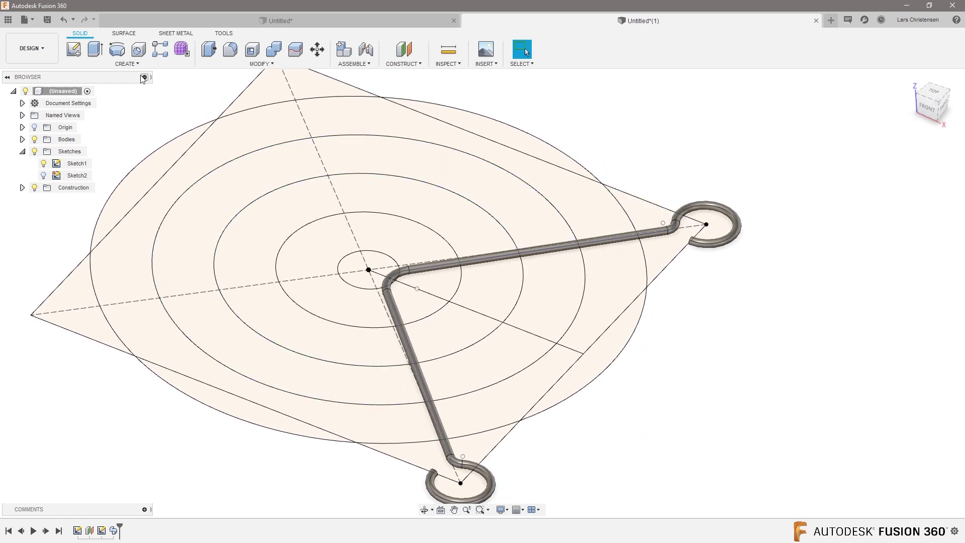
pyautogui.click(126, 64)
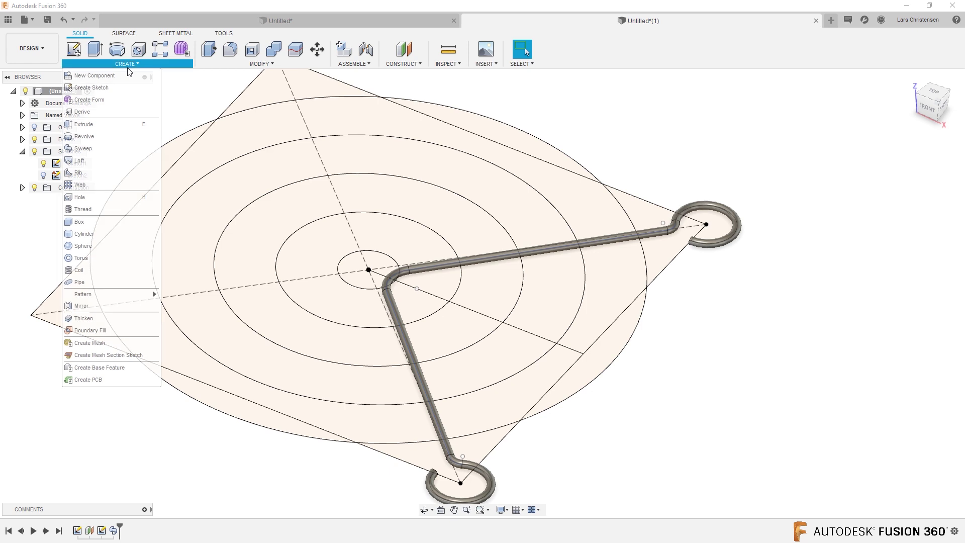
# Mirror the wire body across the centre plane to create the second spoke
pyautogui.click(90, 306)
pyautogui.click(920, 151)
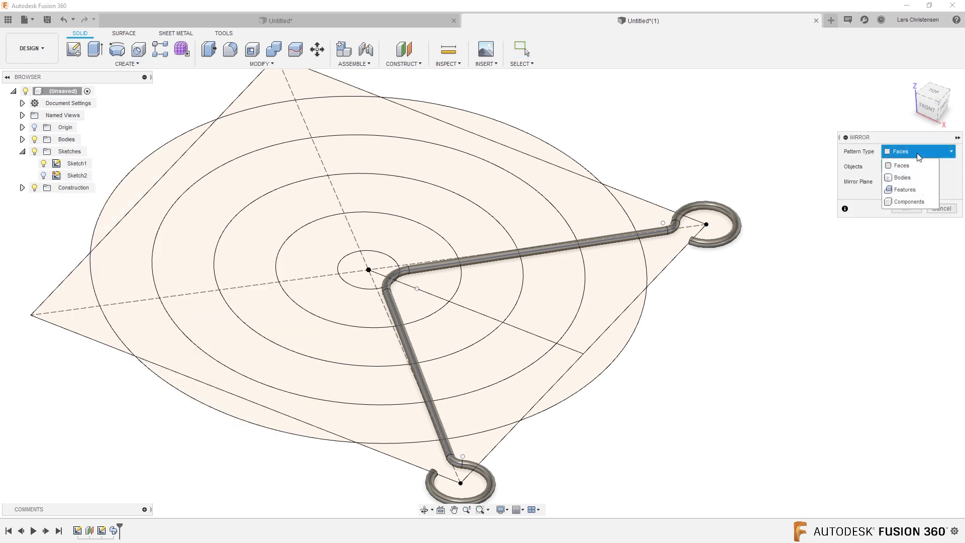
pyautogui.click(909, 176)
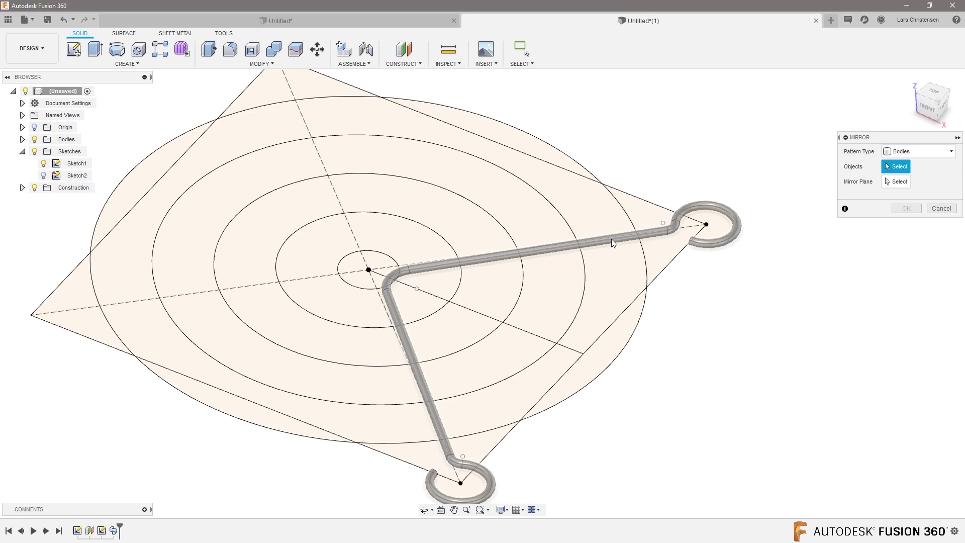
pyautogui.click(610, 240)
pyautogui.click(897, 182)
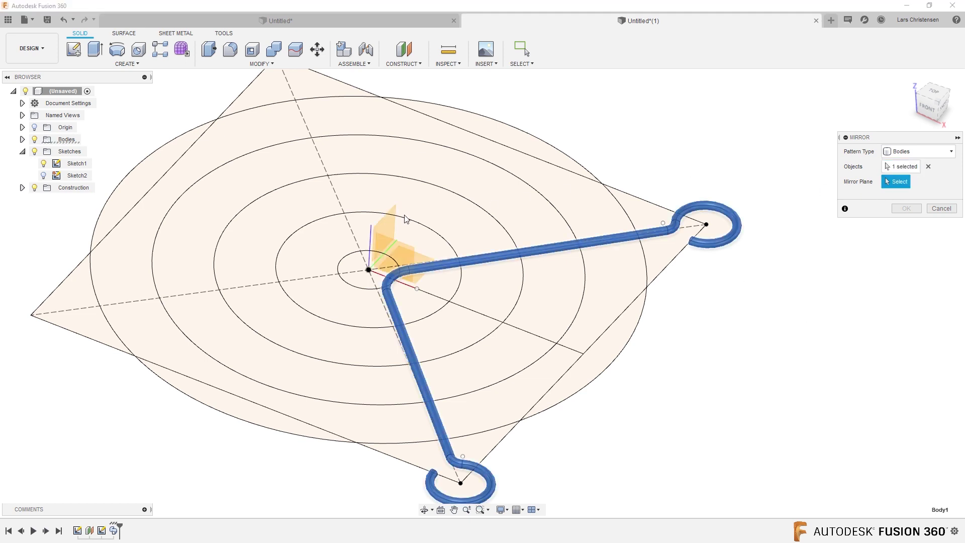
pyautogui.click(389, 221)
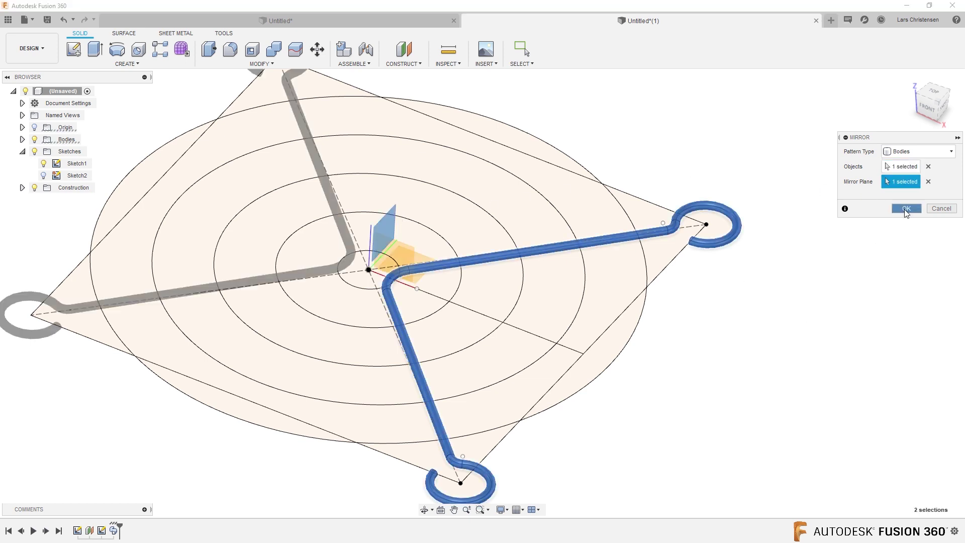
pyautogui.click(906, 208)
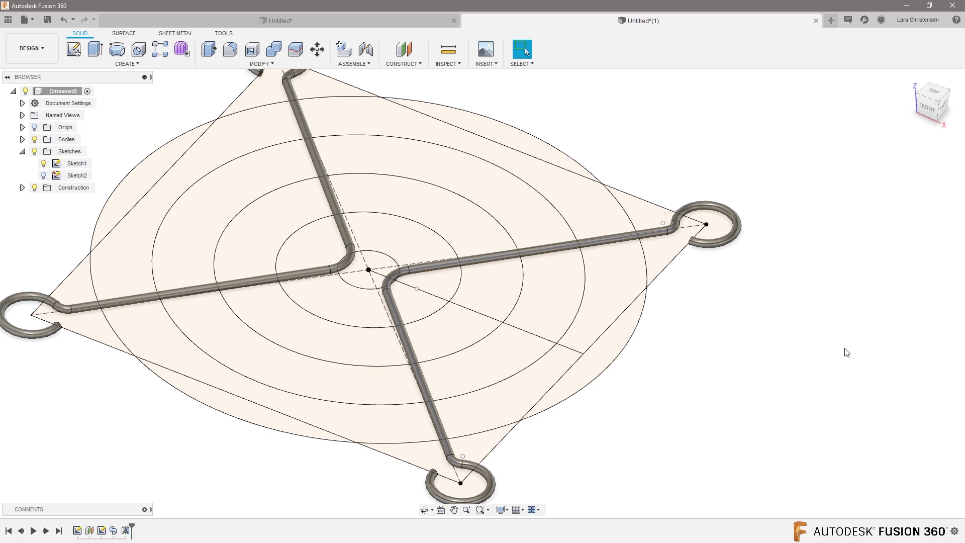
pyautogui.keyDown('shift'); pyautogui.moveTo(846, 352); pyautogui.dragTo(728, 345, button='middle'); pyautogui.keyUp('shift')
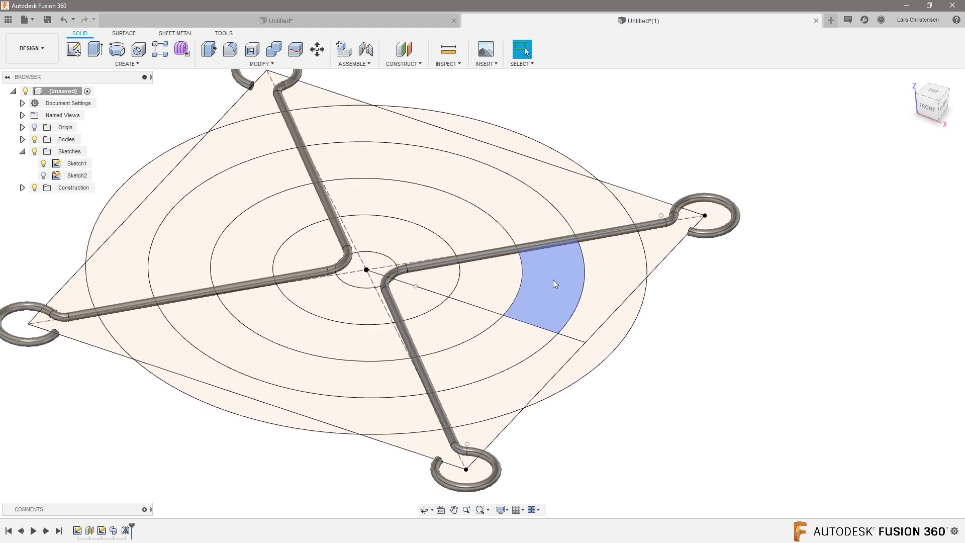
# Zoom the view, then open Change Parameters from the Modify menu
pyautogui.scroll(3, 754, 403)
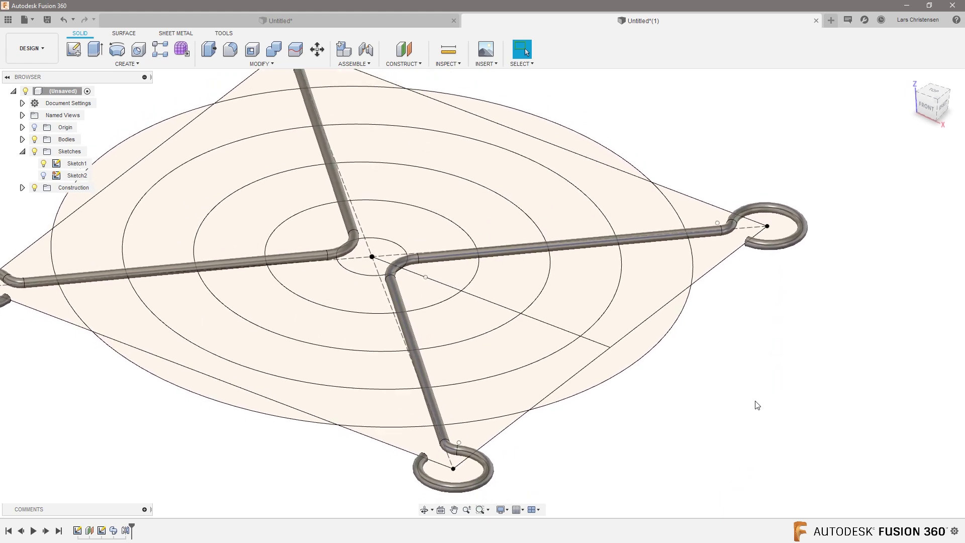
pyautogui.scroll(-2, 754, 402)
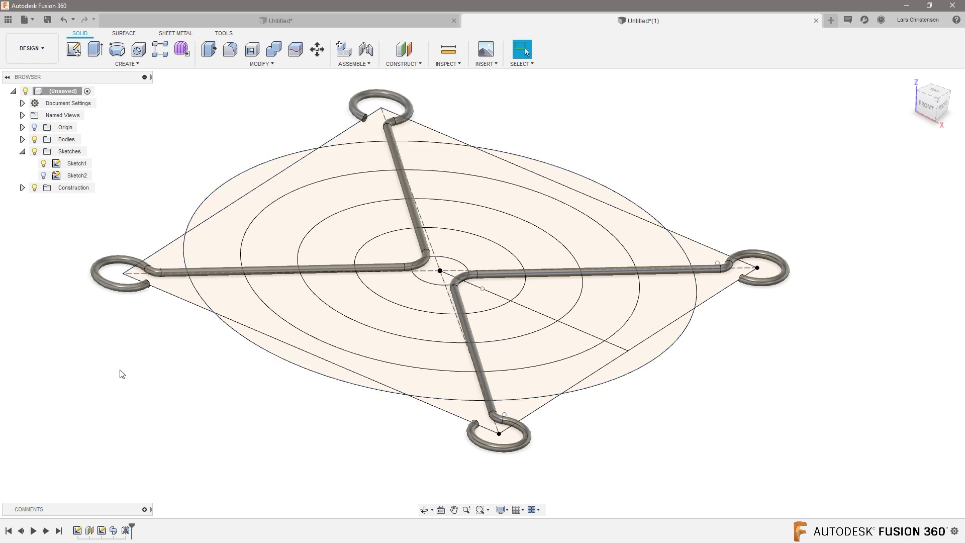
pyautogui.click(261, 64)
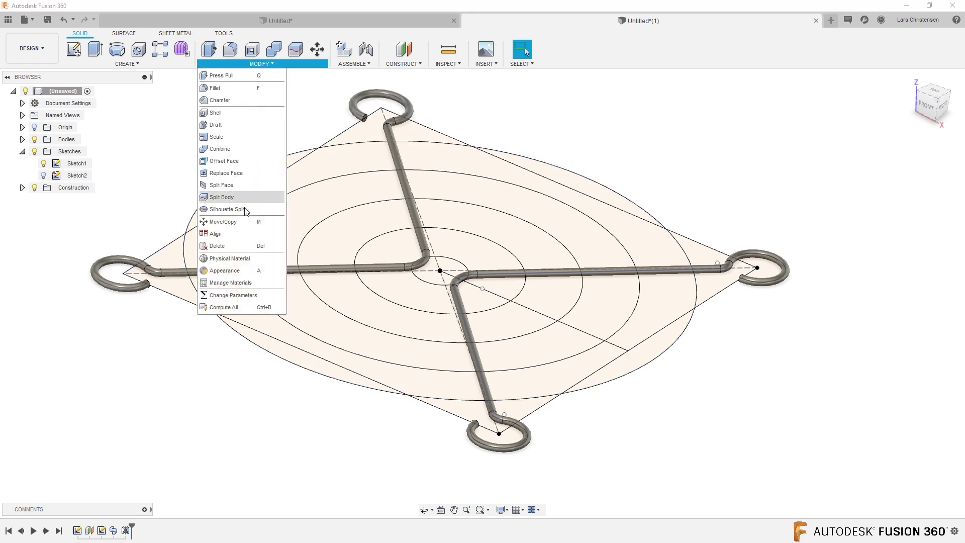
pyautogui.click(254, 297)
# Expand Sketch1's parameters and set d1 and d2 to 100 mm
pyautogui.click(310, 149)
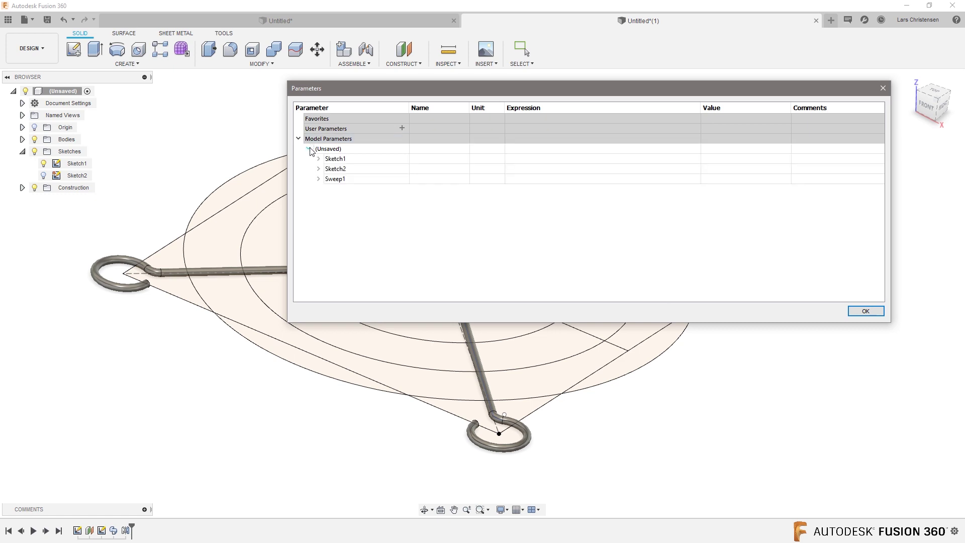
pyautogui.click(318, 159)
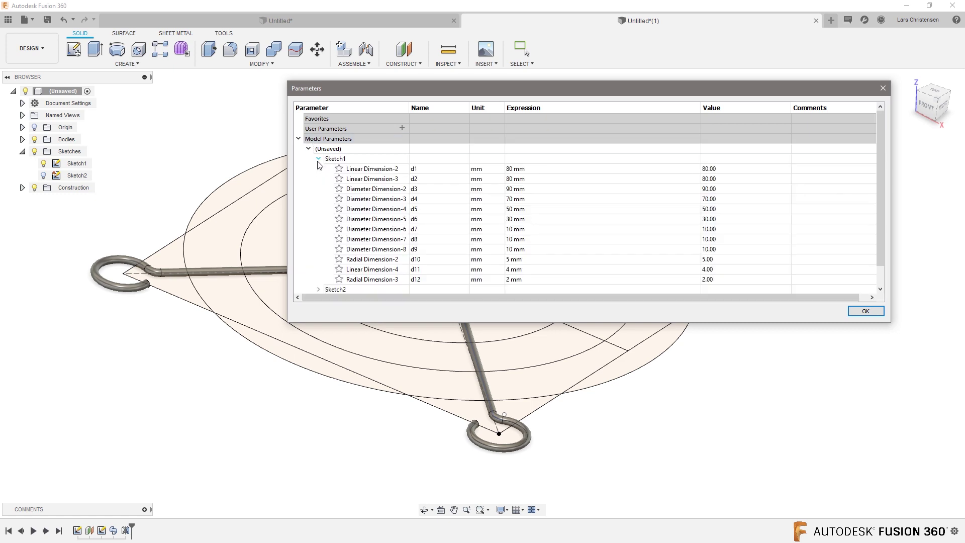
pyautogui.click(554, 168)
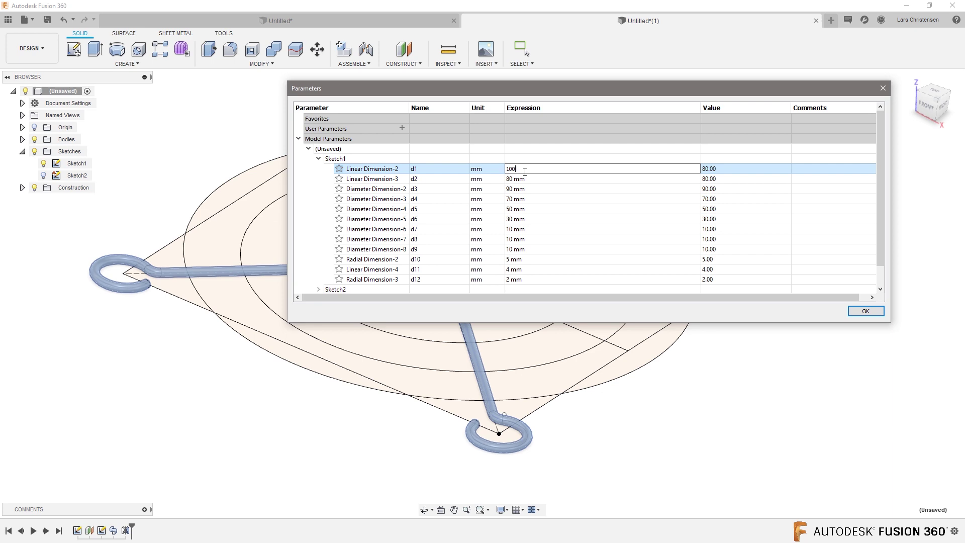
pyautogui.press('Return')
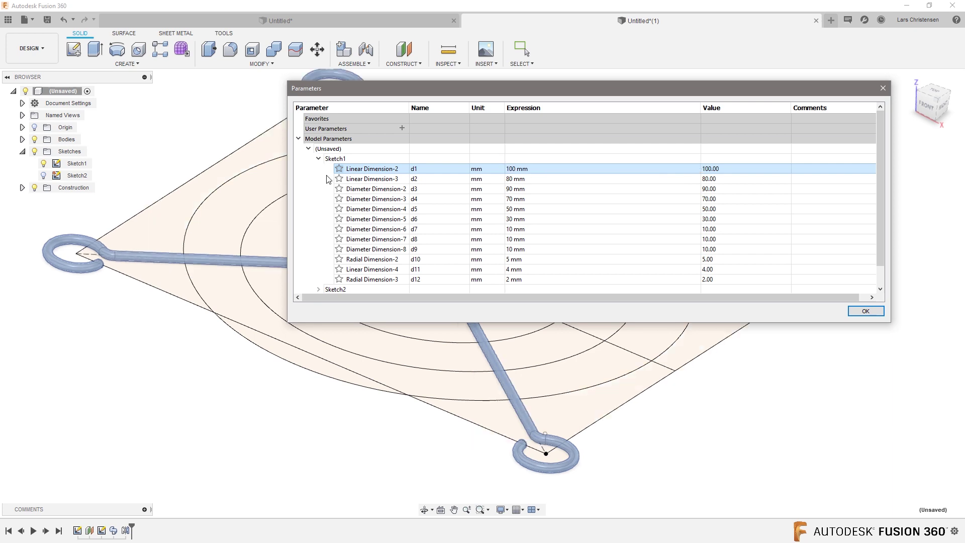
pyautogui.moveTo(491, 90); pyautogui.dragTo(611, 23)
pyautogui.click(653, 111)
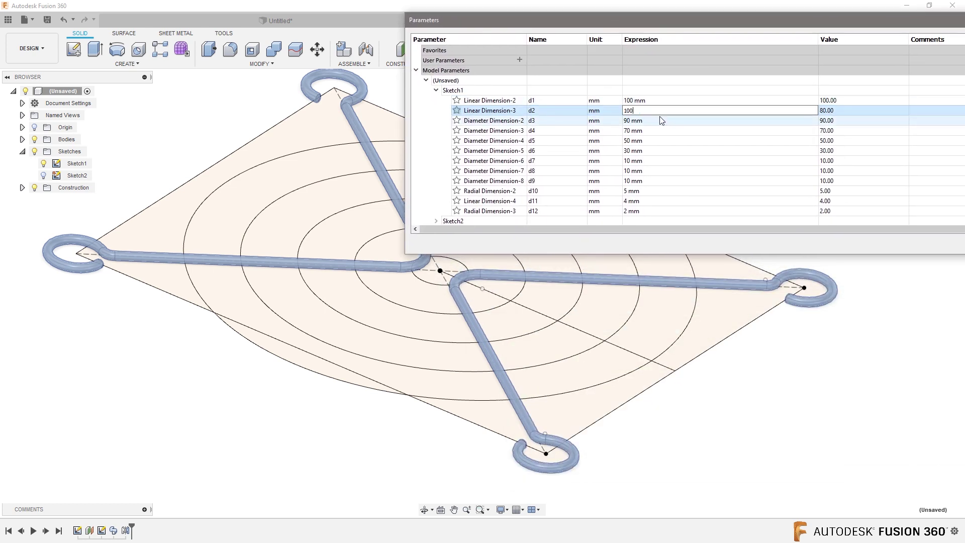
pyautogui.press('Return')
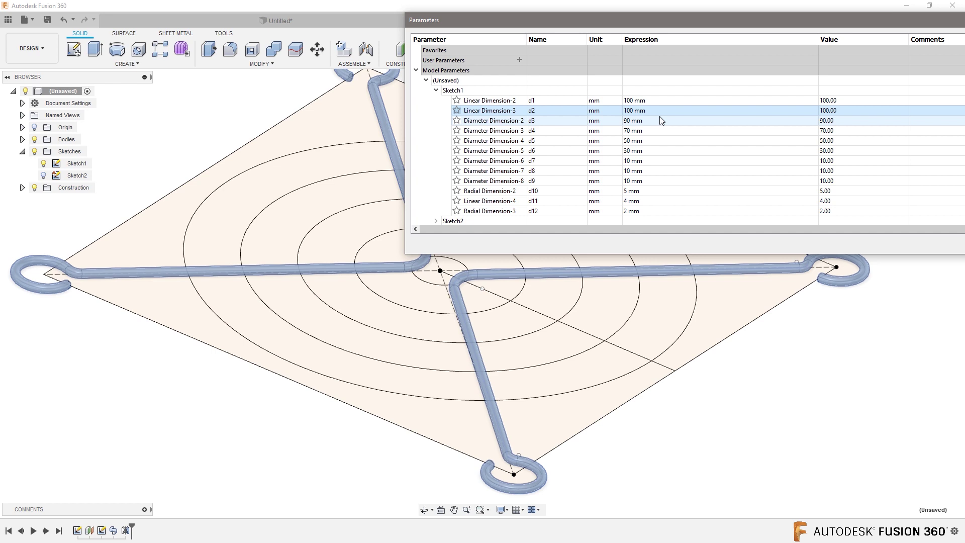
# Restore d2 and d1 to 80 mm
pyautogui.click(630, 109)
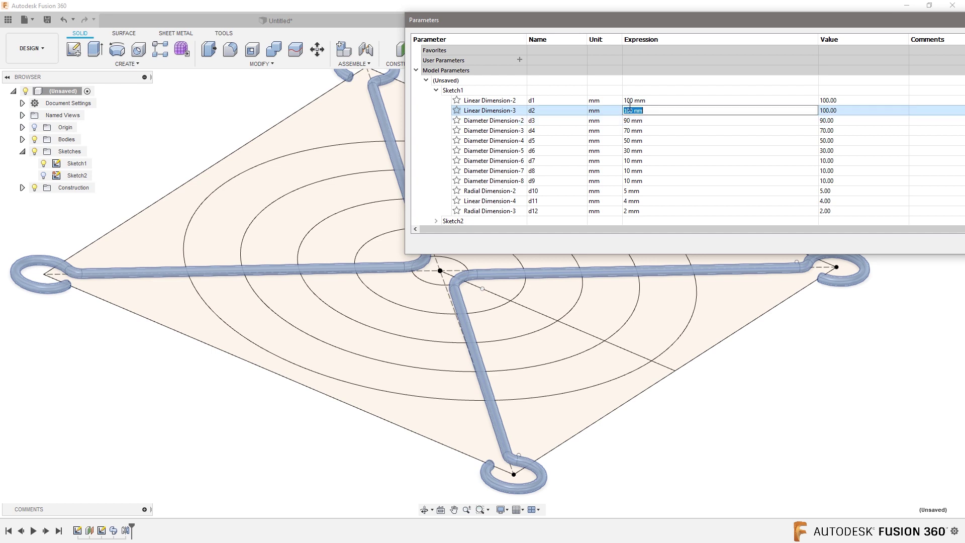
pyautogui.write('80')
pyautogui.click(626, 100)
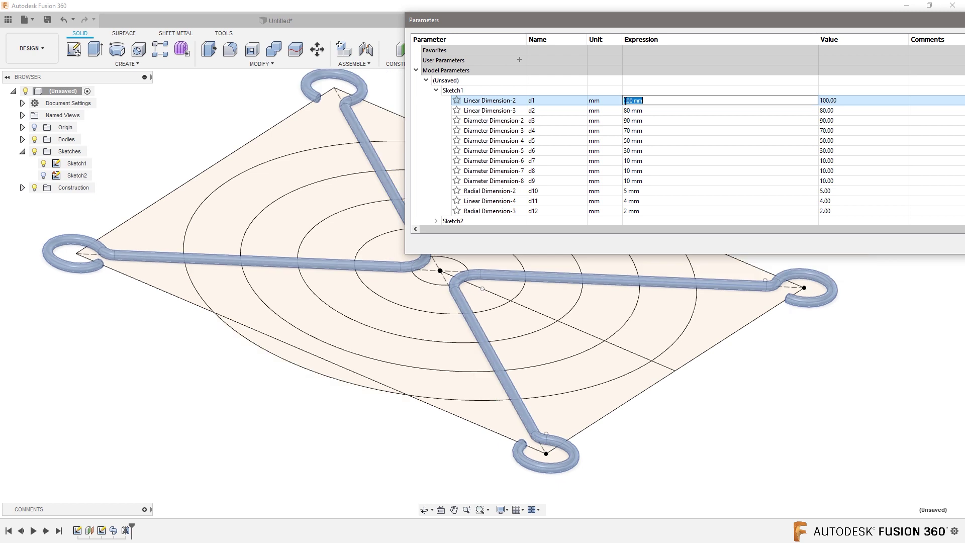
pyautogui.write('80')
pyautogui.press('Return')
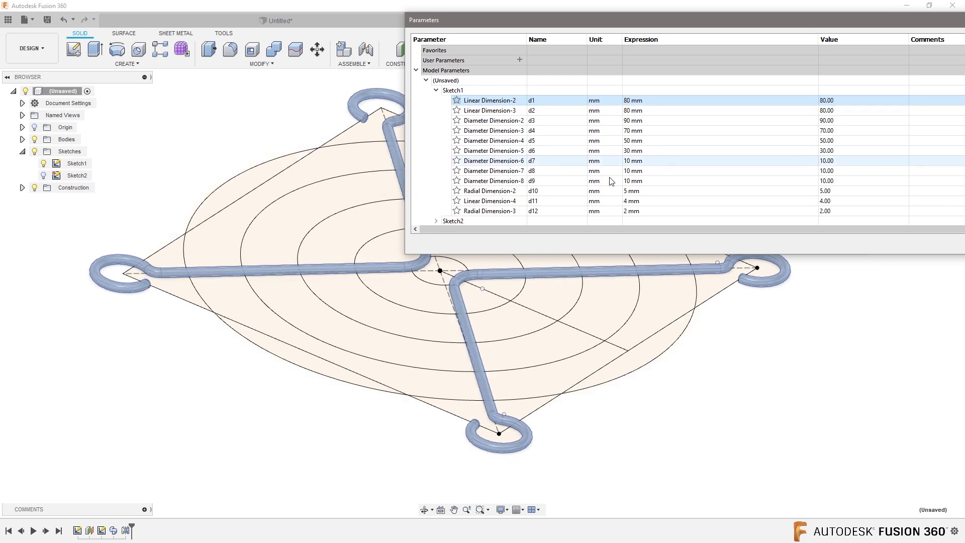
pyautogui.moveTo(601, 26); pyautogui.dragTo(402, 56)
# Start a sketch on the front plane and project the inner ring edge into it
pyautogui.click(792, 269)
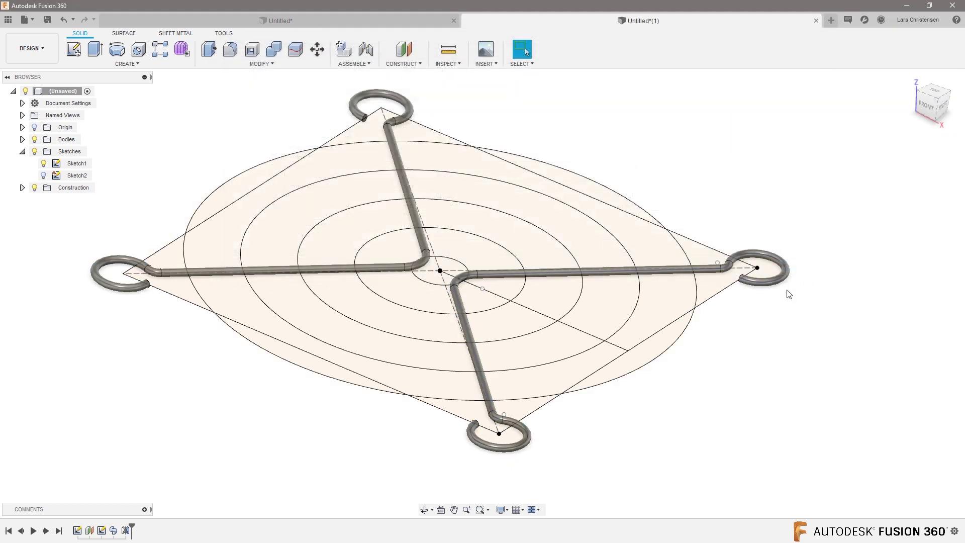
pyautogui.scroll(3, 650, 416)
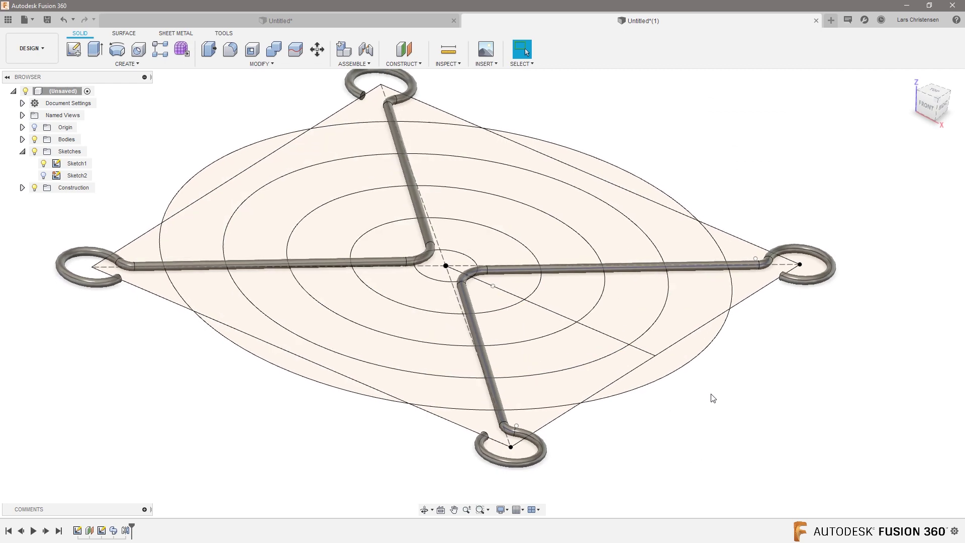
pyautogui.click(75, 54)
pyautogui.scroll(3, 553, 211)
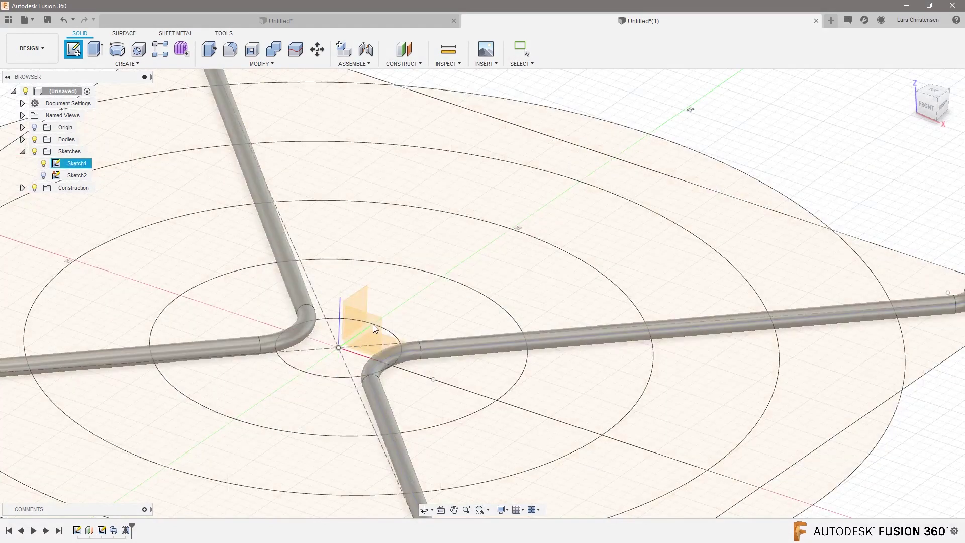
pyautogui.click(364, 313)
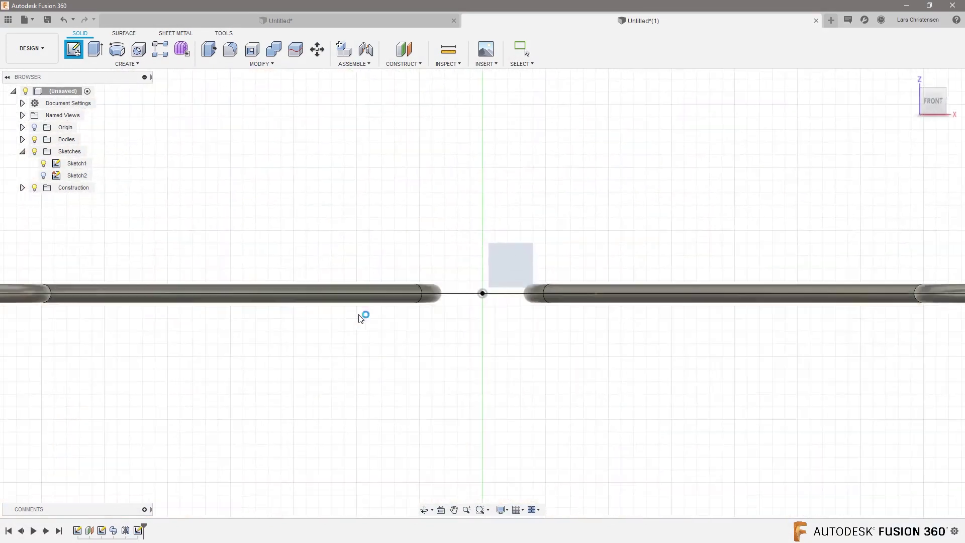
pyautogui.keyDown('shift'); pyautogui.moveTo(482, 370); pyautogui.dragTo(457, 350, button='middle'); pyautogui.keyUp('shift')
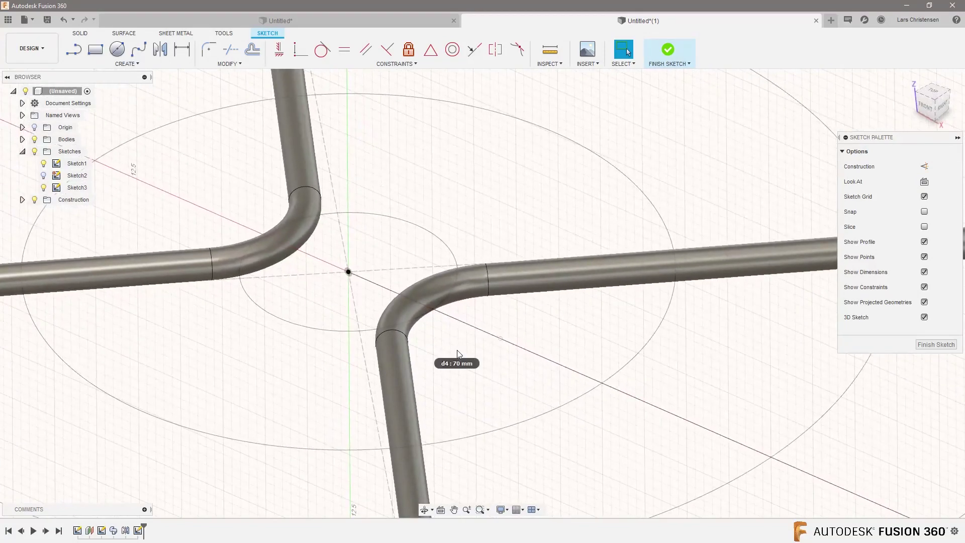
pyautogui.click(469, 225)
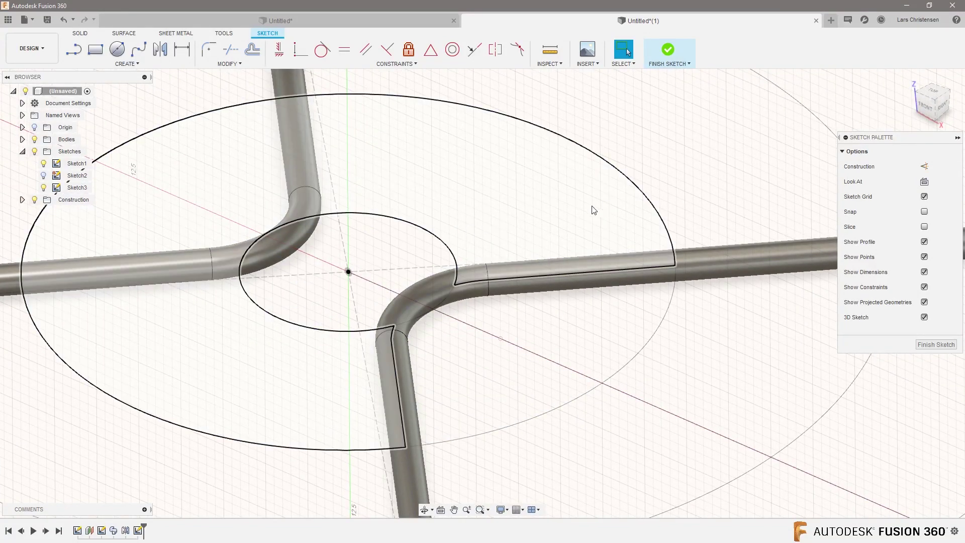
pyautogui.press('p')
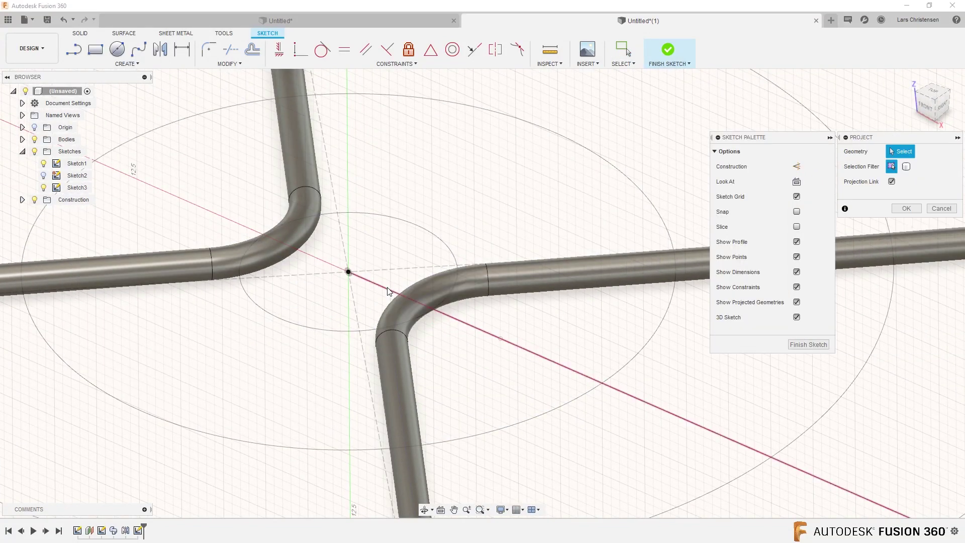
pyautogui.click(413, 321)
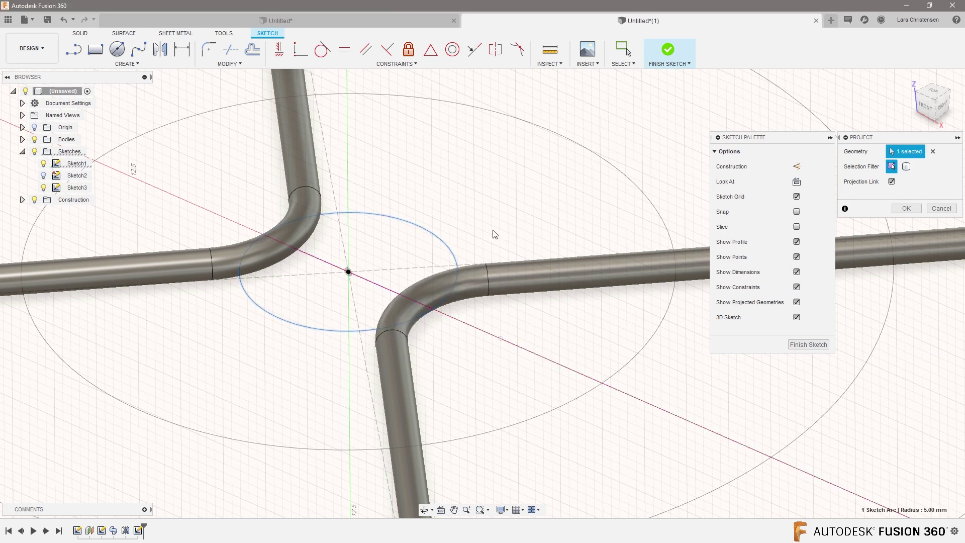
# Draw a Ø1.5 mm circle and make its centre coincident with the spoke path point
pyautogui.press('c')
pyautogui.click(511, 329)
pyautogui.write('1')
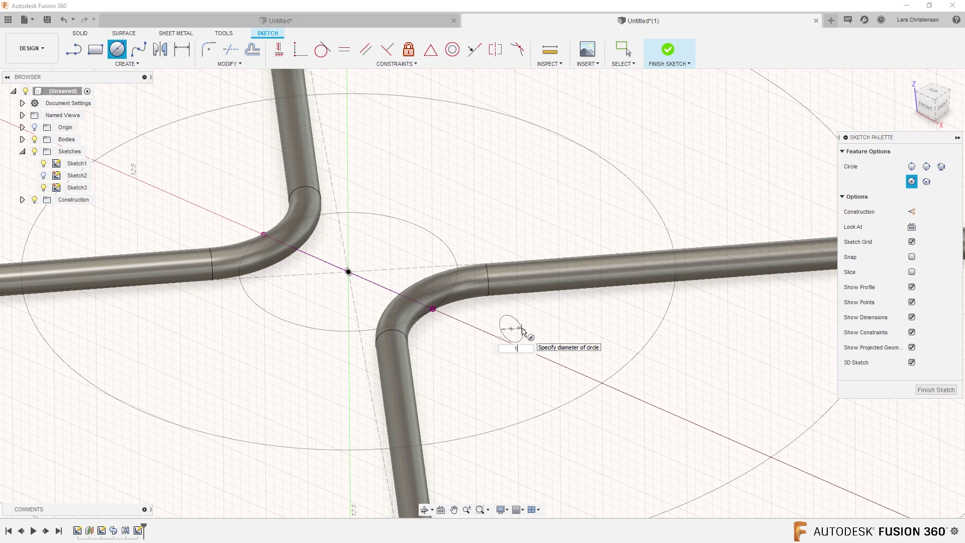
pyautogui.write('.5')
pyautogui.press('Return')
pyautogui.press('Escape')
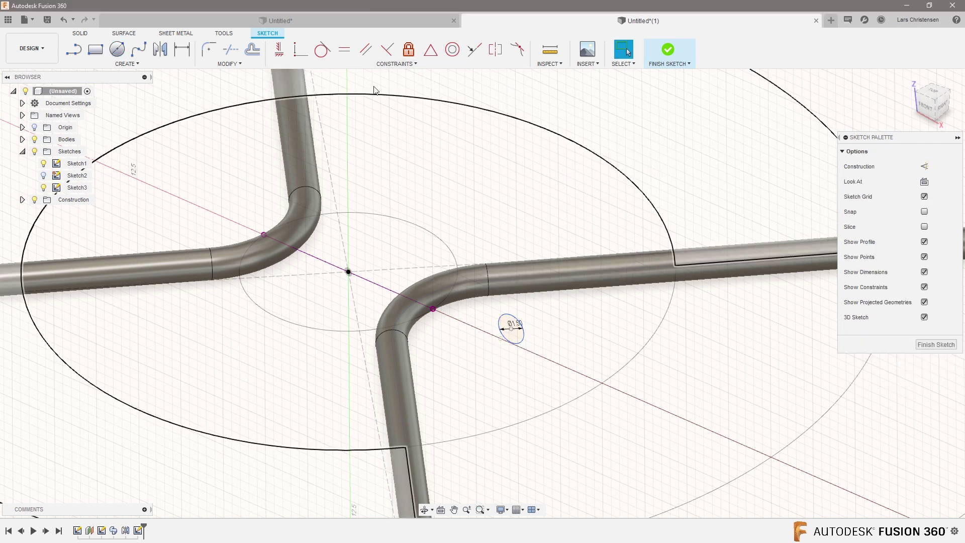
pyautogui.click(299, 51)
pyautogui.click(511, 329)
pyautogui.click(433, 309)
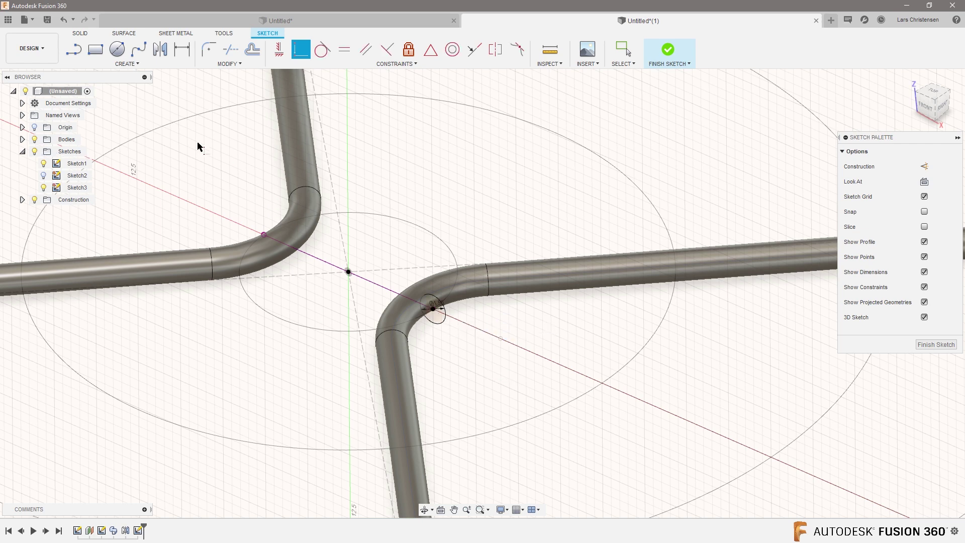
pyautogui.click(126, 64)
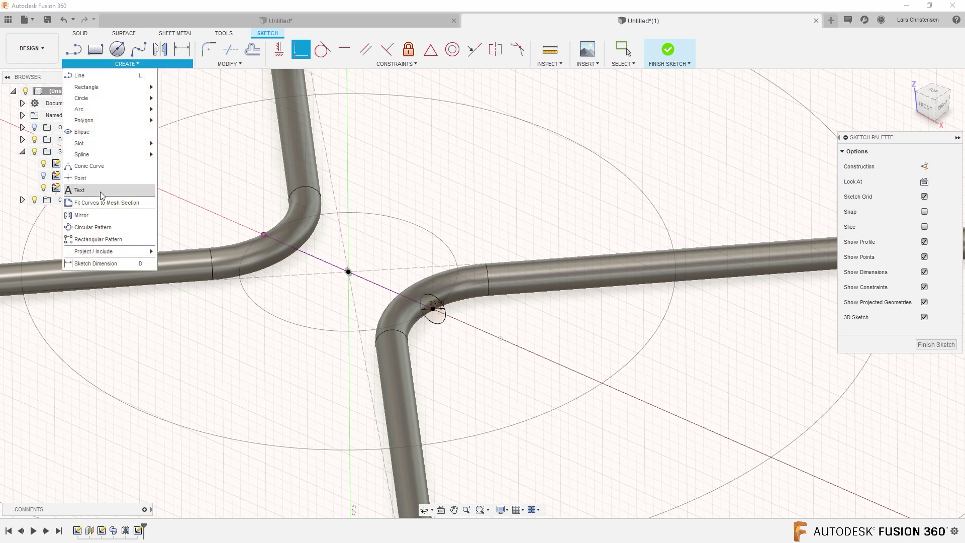
# Start a rectangular pattern of the Ø1.5 circle, spreading copies along the spoke line
pyautogui.click(100, 240)
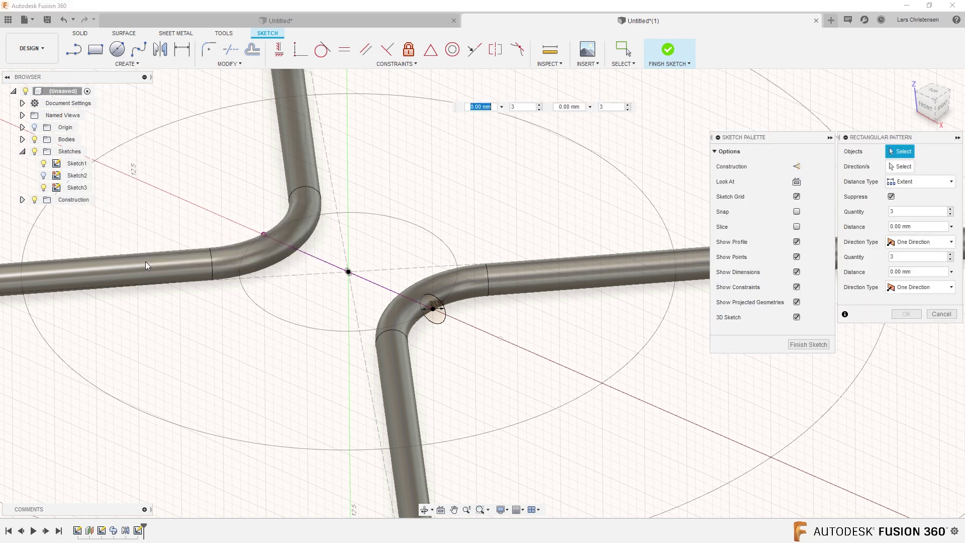
pyautogui.click(438, 320)
pyautogui.scroll(-1, 205, 200)
pyautogui.scroll(-4, 272, 237)
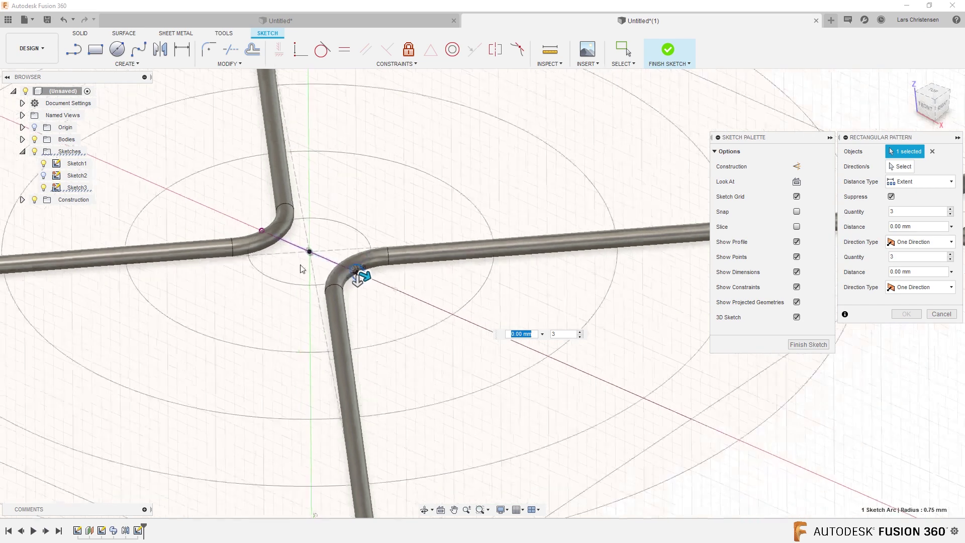
pyautogui.moveTo(345, 276); pyautogui.dragTo(457, 333)
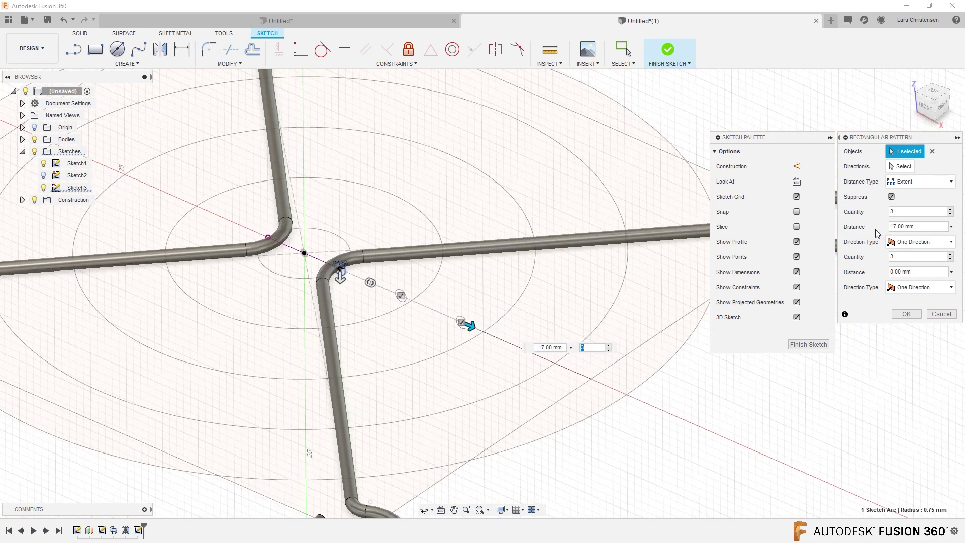
# Set the pattern to Spacing with 10 mm distance and quantity 5, and confirm
pyautogui.click(915, 181)
pyautogui.click(906, 207)
pyautogui.scroll(-3, 202, 247)
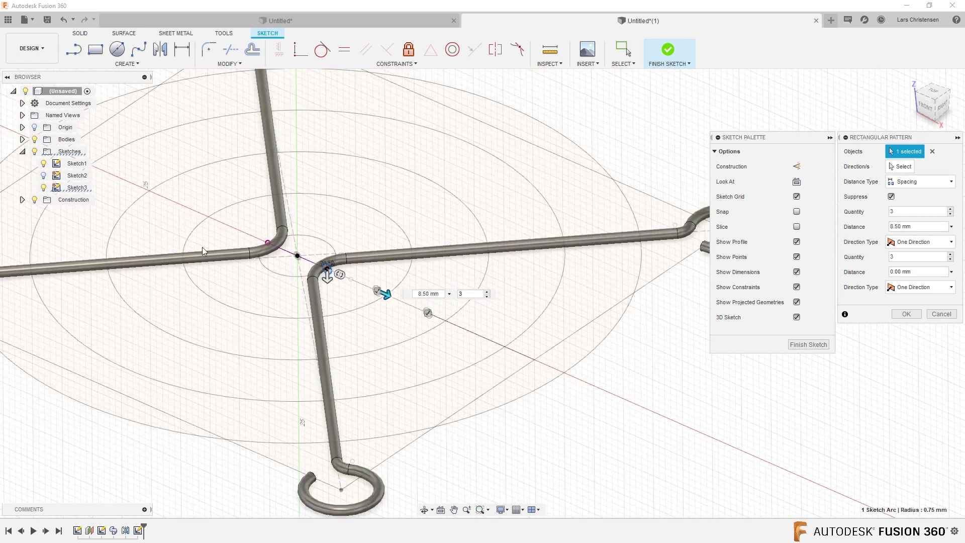
pyautogui.moveTo(927, 231); pyautogui.dragTo(861, 227)
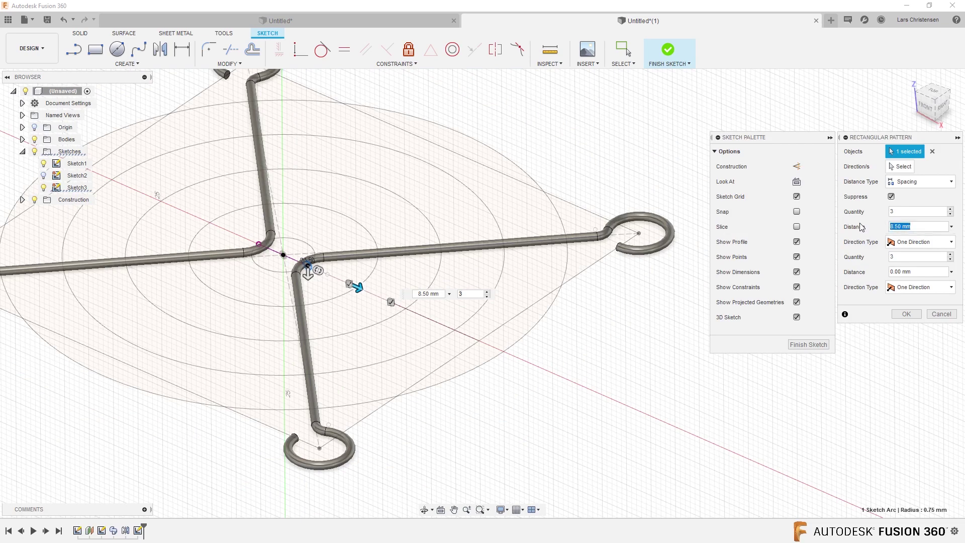
pyautogui.write('10')
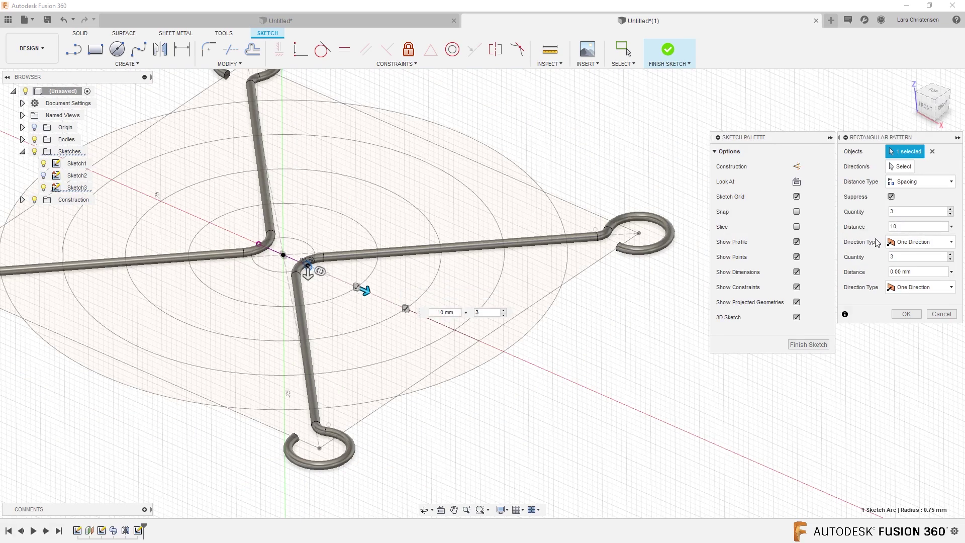
pyautogui.click(950, 209)
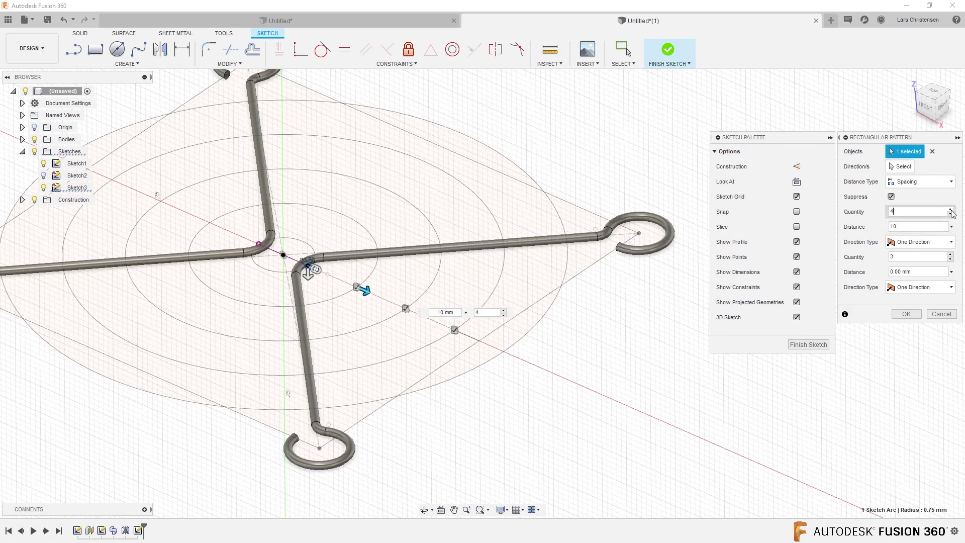
pyautogui.click(950, 210)
pyautogui.click(905, 314)
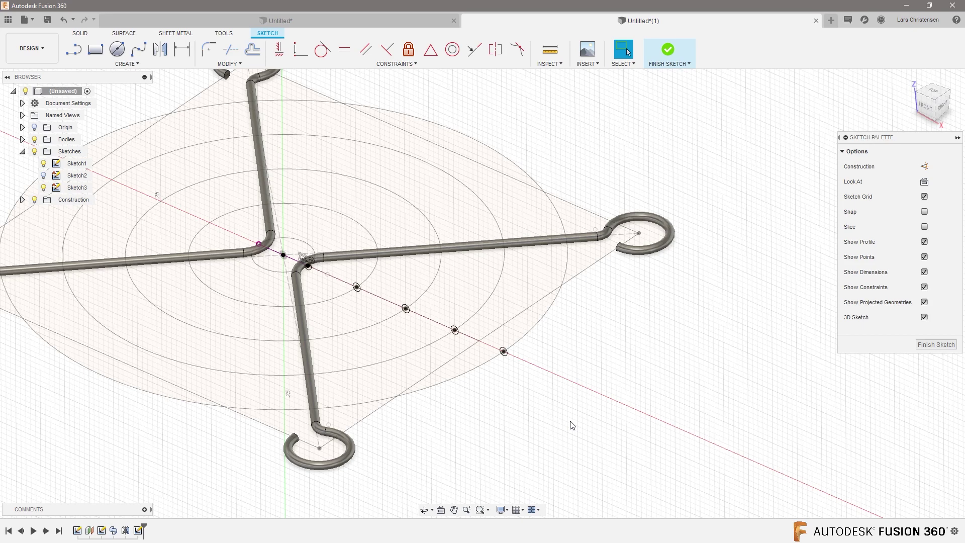
pyautogui.click(131, 66)
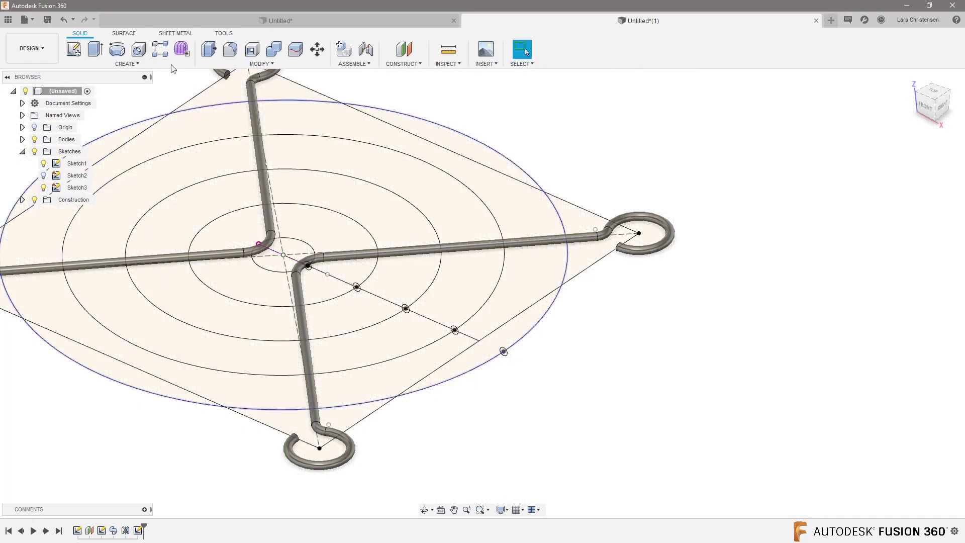
# Sweep the small circle around the centre circle as a Join, then show Sketch3 again
pyautogui.click(128, 64)
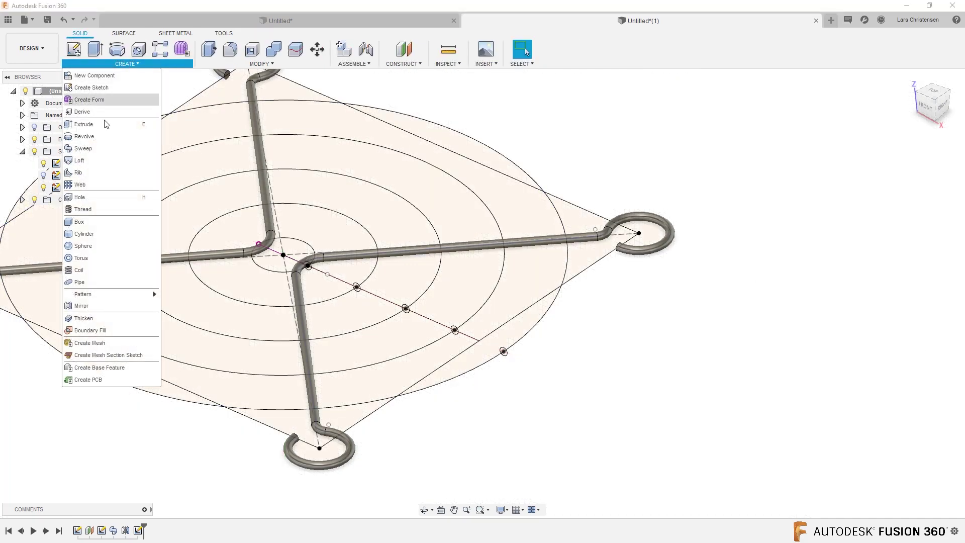
pyautogui.click(83, 149)
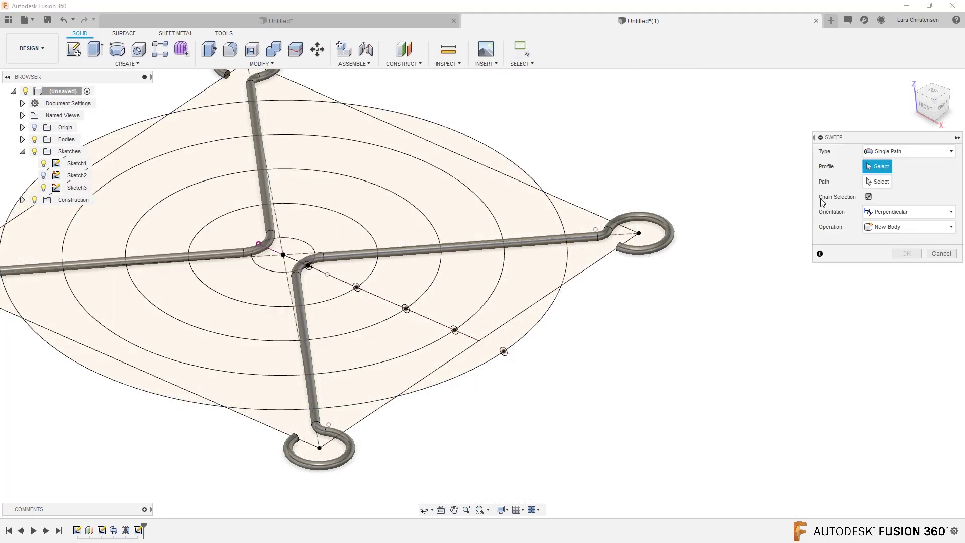
pyautogui.scroll(3, 316, 266)
pyautogui.scroll(2, 311, 278)
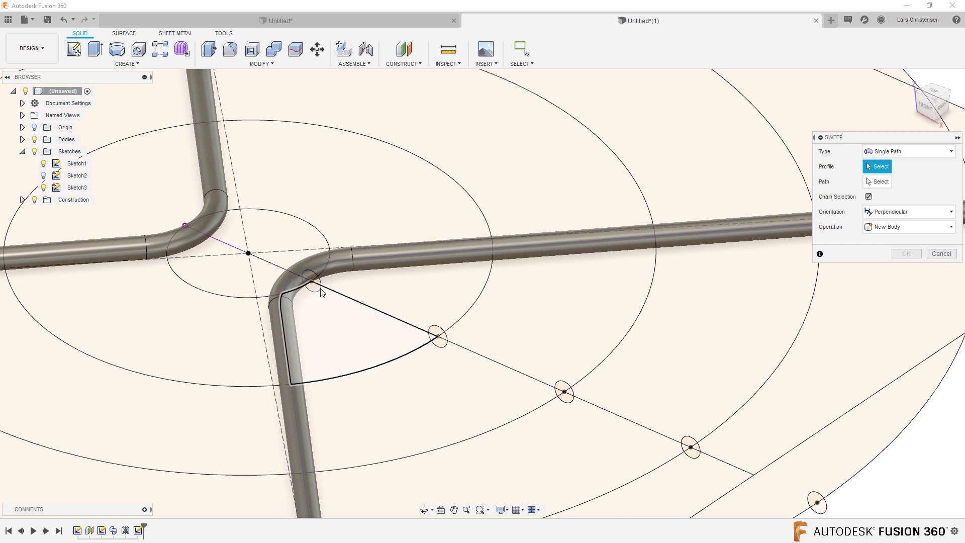
pyautogui.click(320, 284)
pyautogui.click(880, 181)
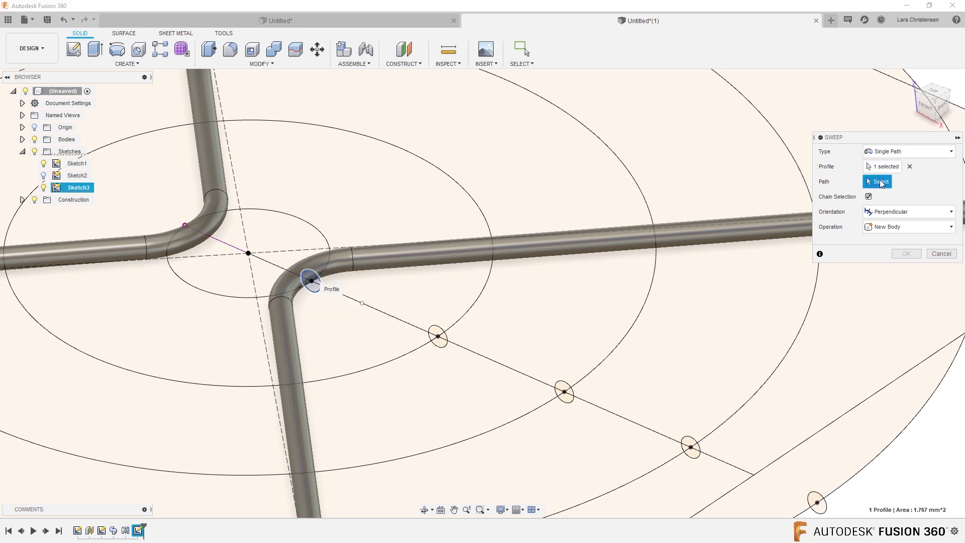
pyautogui.click(324, 238)
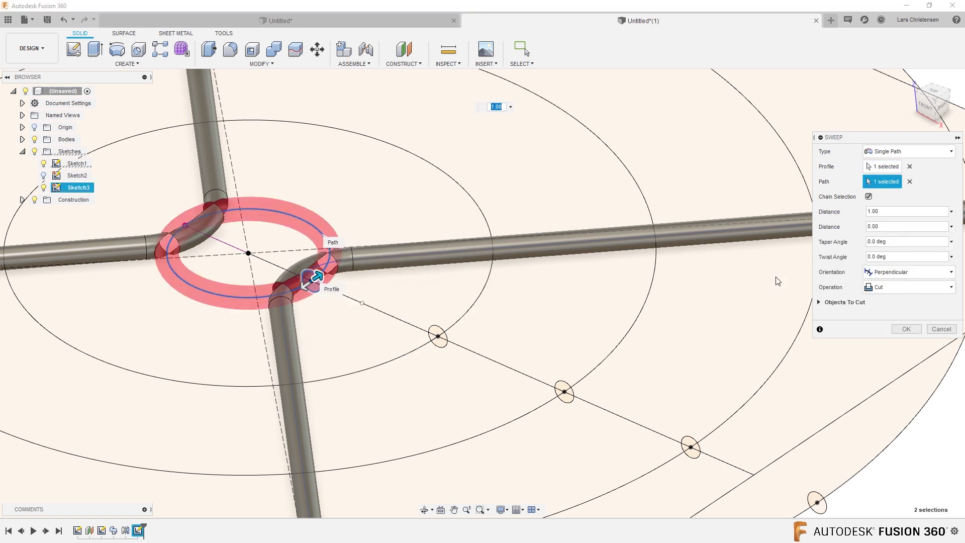
pyautogui.click(895, 287)
pyautogui.click(897, 300)
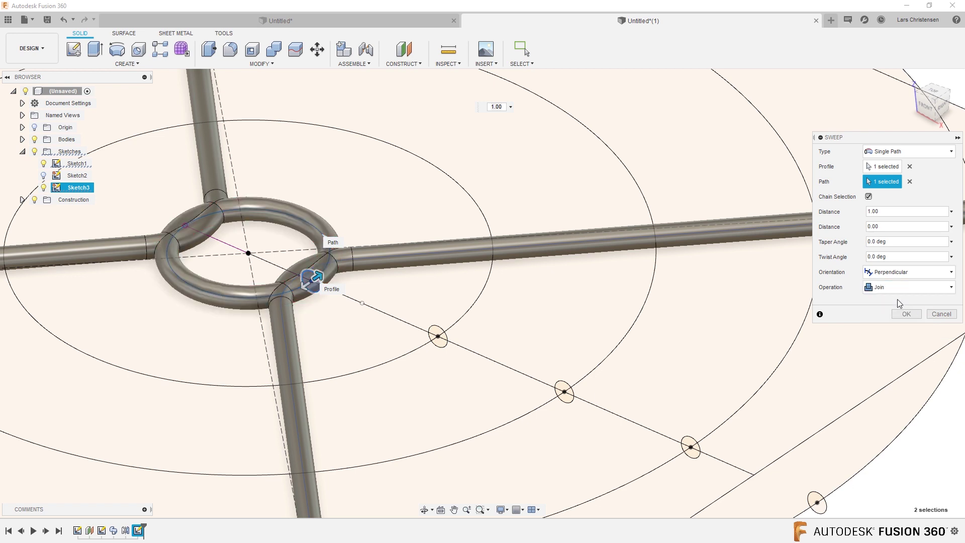
pyautogui.click(913, 314)
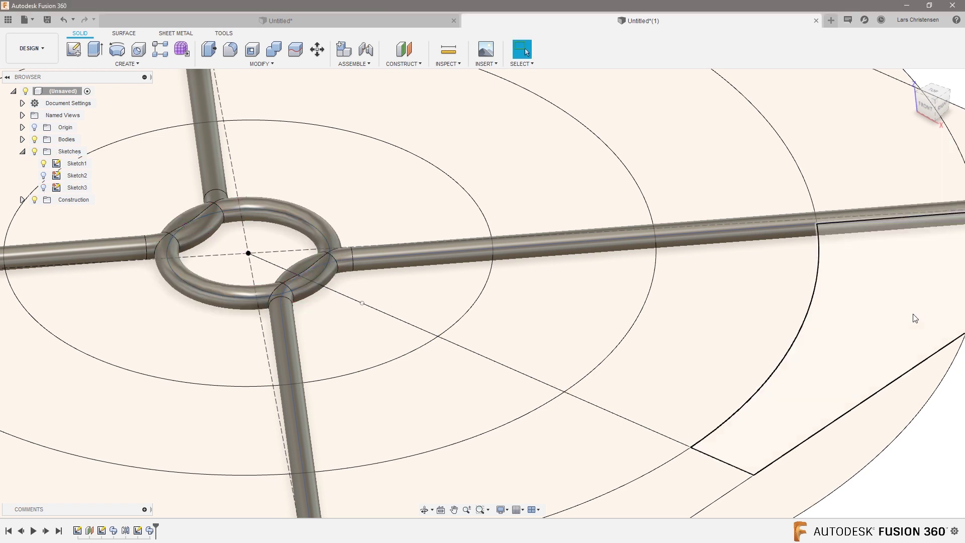
pyautogui.scroll(-2, 694, 375)
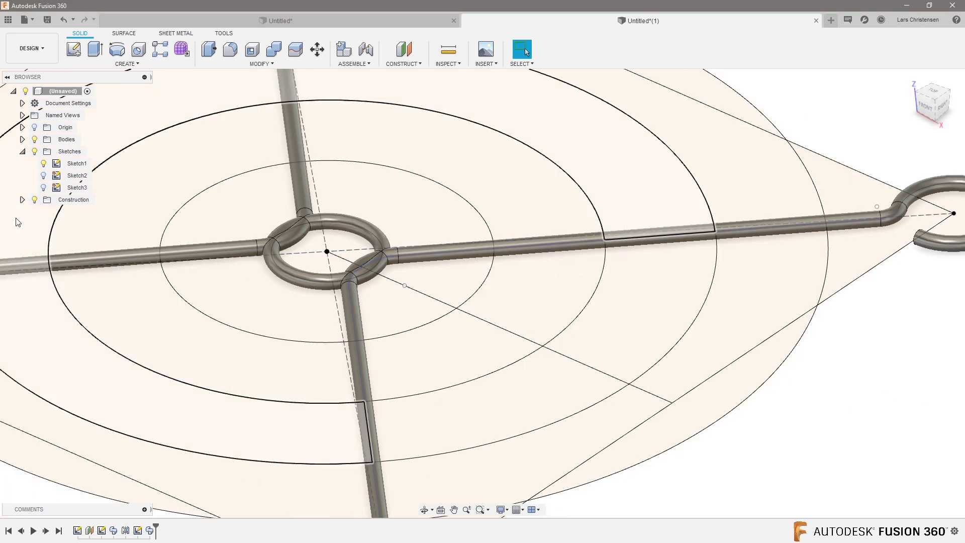
pyautogui.click(43, 188)
# Sweep the next wire profile along the second circle and join it to the body
pyautogui.rightClick(836, 390)
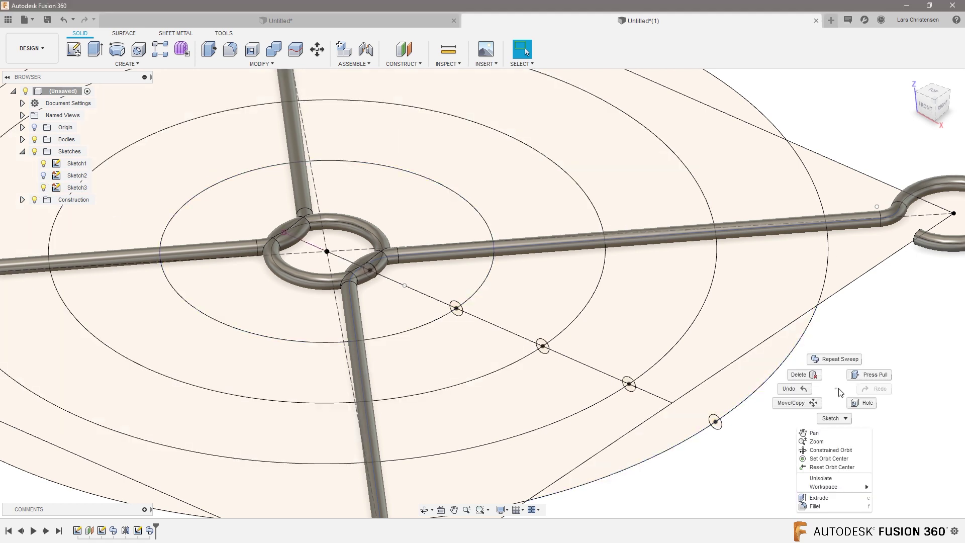
pyautogui.click(837, 359)
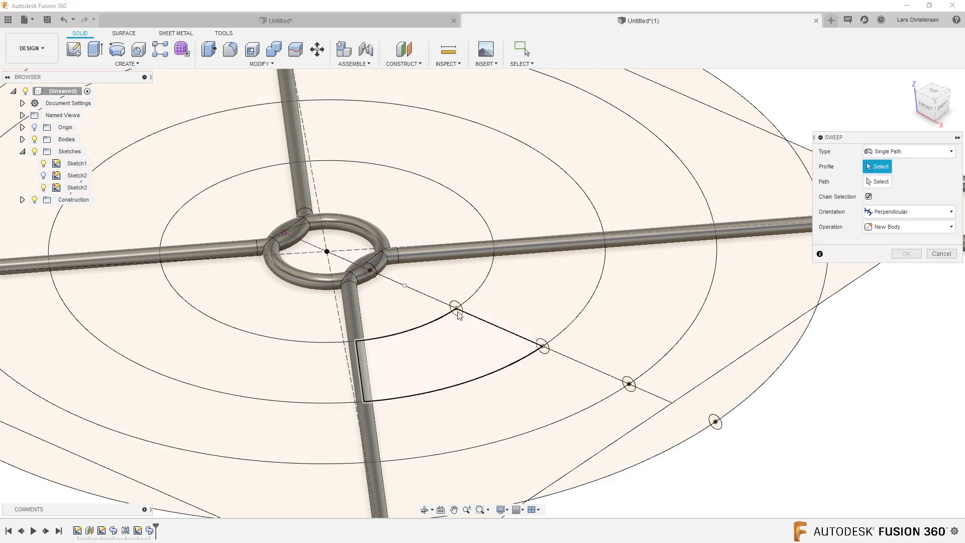
pyautogui.click(456, 308)
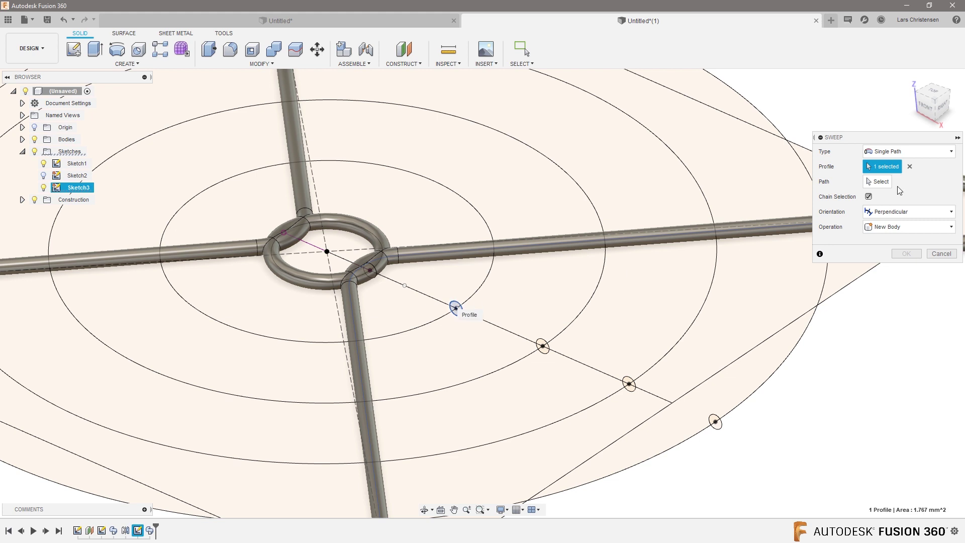
pyautogui.click(880, 181)
pyautogui.click(483, 287)
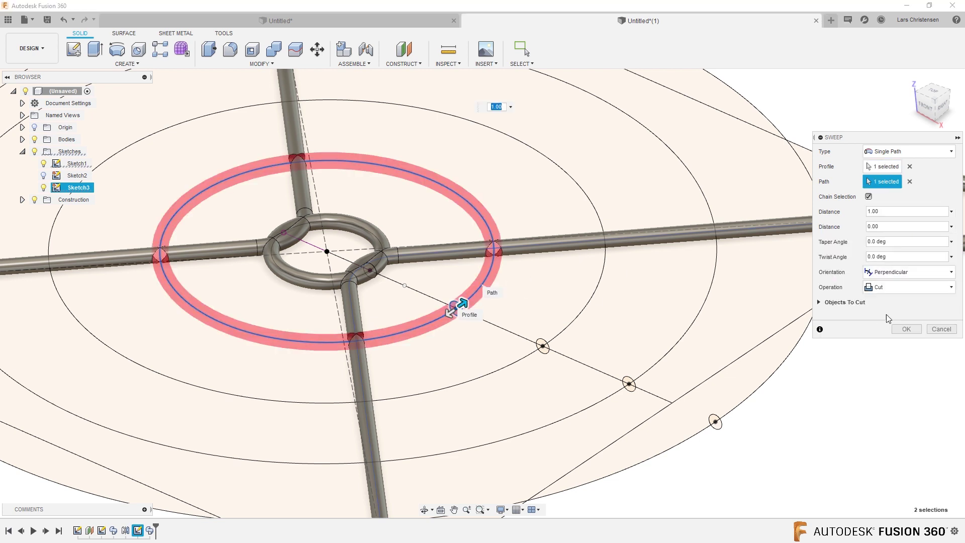
pyautogui.click(909, 287)
pyautogui.click(898, 302)
pyautogui.click(906, 329)
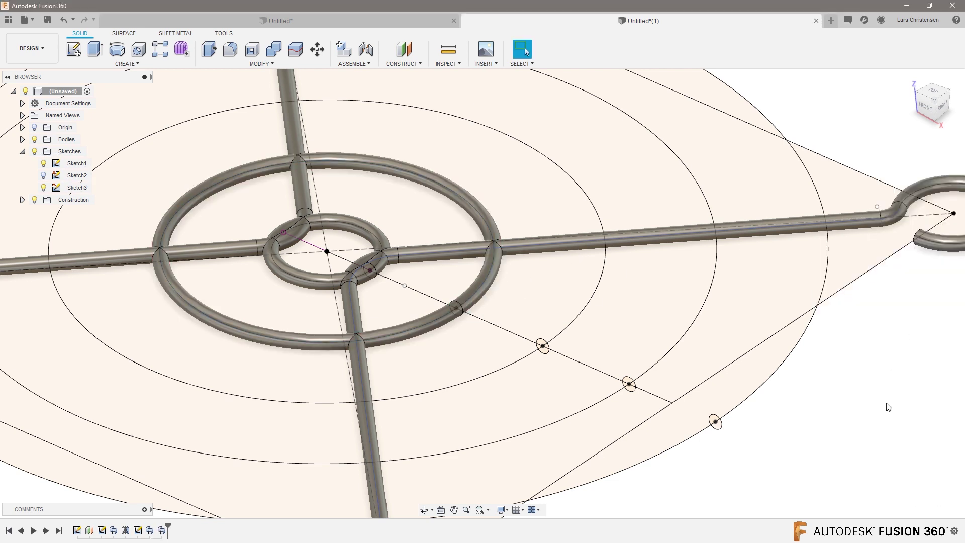
# Sweep the third small circle along the third ring as a Join
pyautogui.rightClick(889, 407)
pyautogui.click(891, 385)
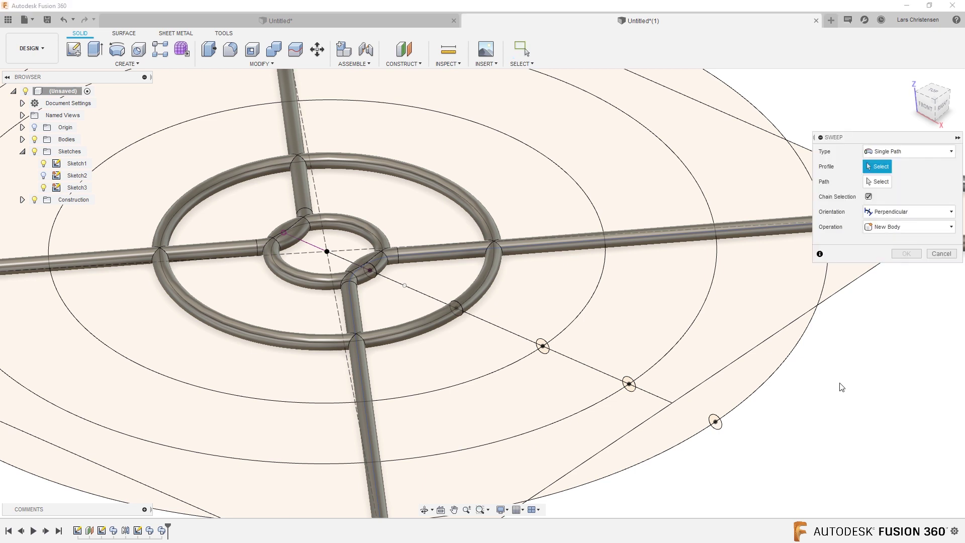
pyautogui.click(543, 347)
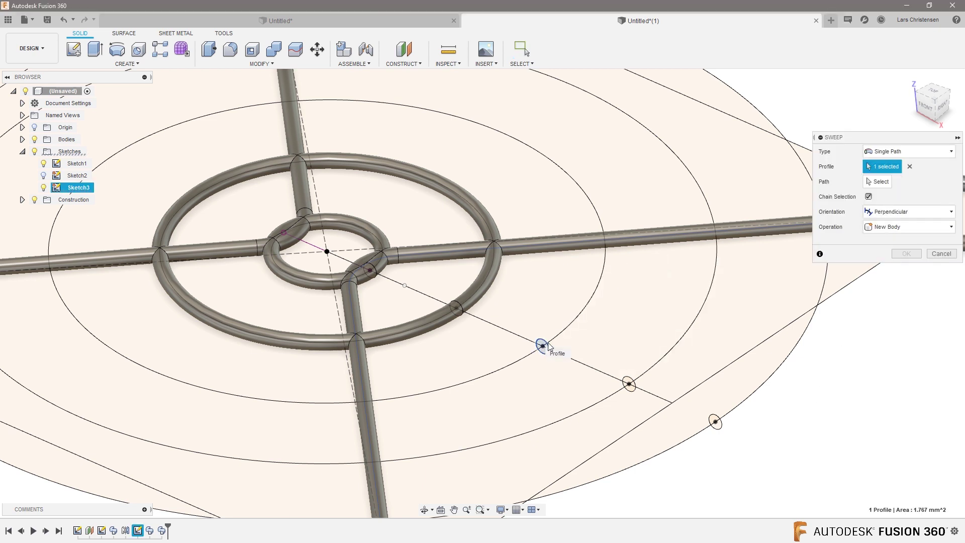
pyautogui.click(885, 181)
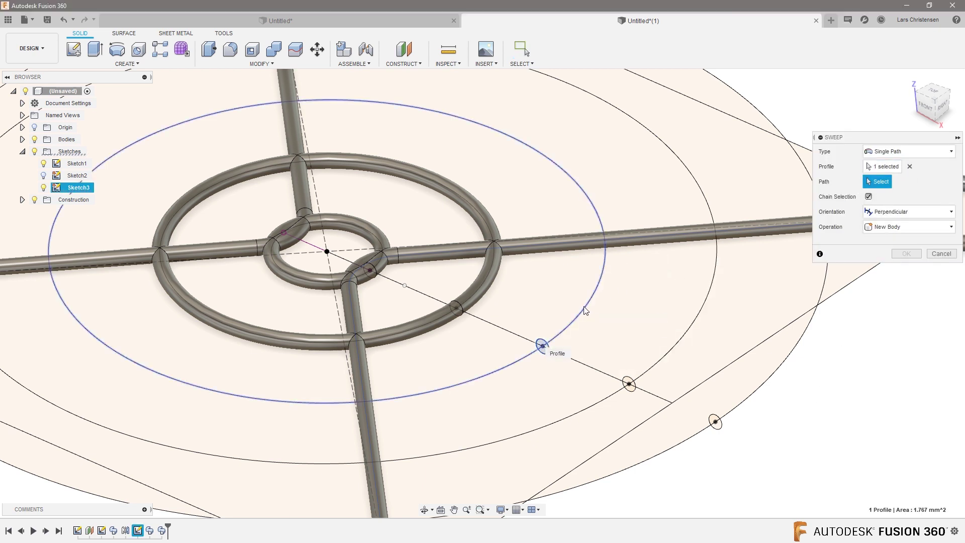
pyautogui.click(589, 307)
pyautogui.click(882, 288)
pyautogui.click(880, 301)
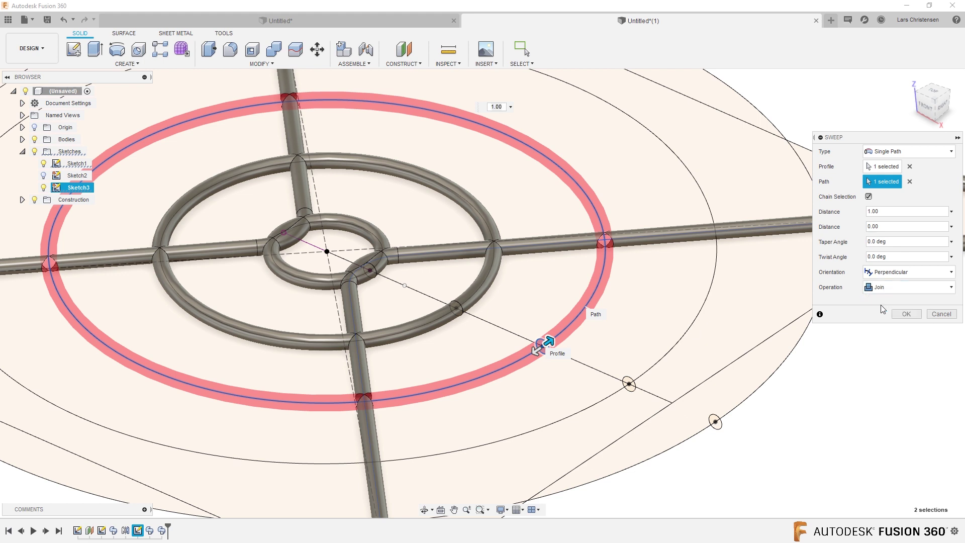
pyautogui.click(917, 312)
# Sweep the fourth small circle along the fourth ring as a Join
pyautogui.rightClick(861, 412)
pyautogui.click(861, 383)
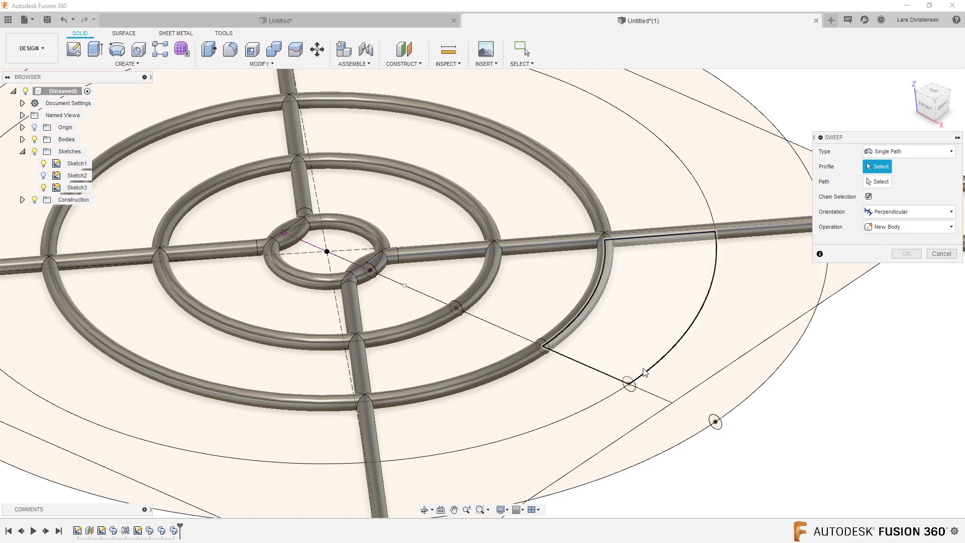
pyautogui.click(629, 384)
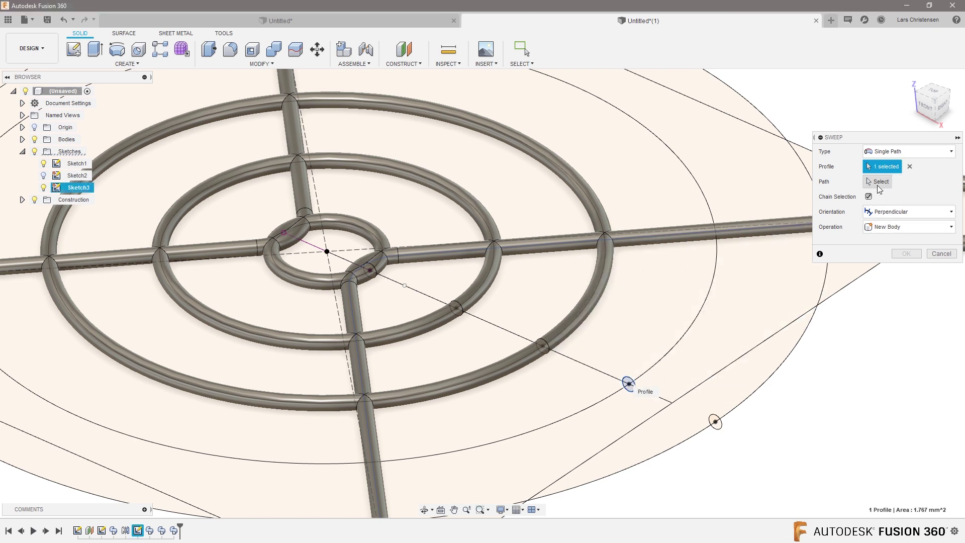
pyautogui.click(877, 182)
pyautogui.click(679, 348)
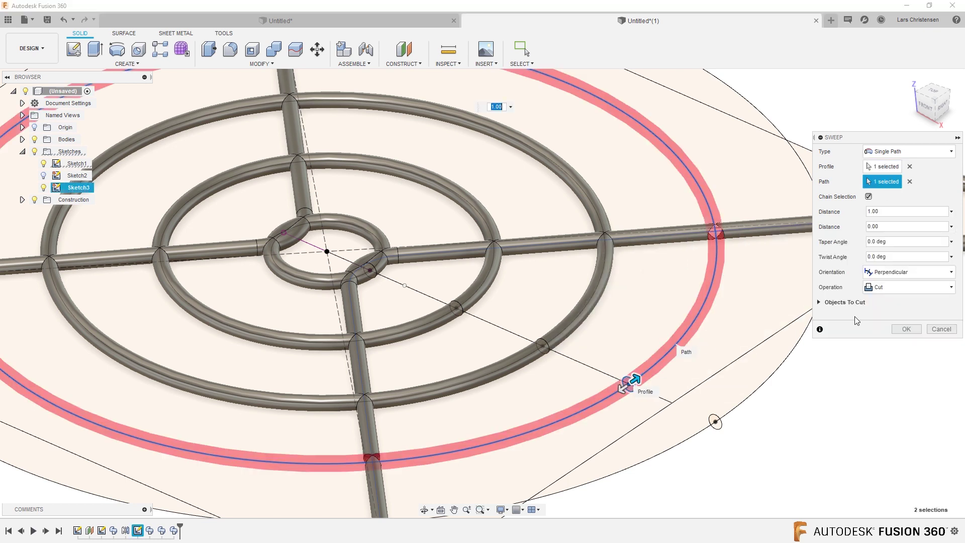
pyautogui.click(888, 287)
pyautogui.click(887, 301)
pyautogui.click(908, 313)
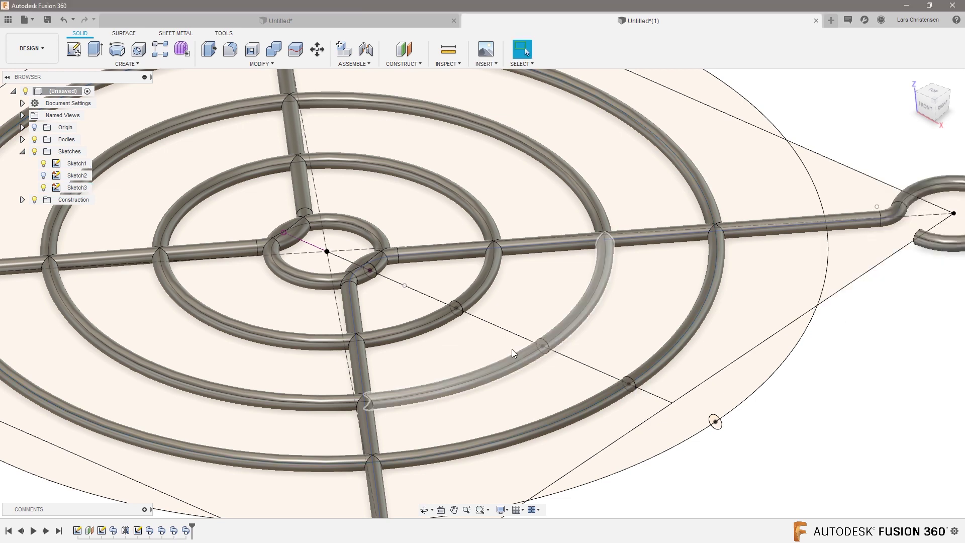
# Sweep the fifth profile along the outermost ring and join it to the body
pyautogui.scroll(-3, 512, 349)
pyautogui.rightClick(739, 422)
pyautogui.click(737, 393)
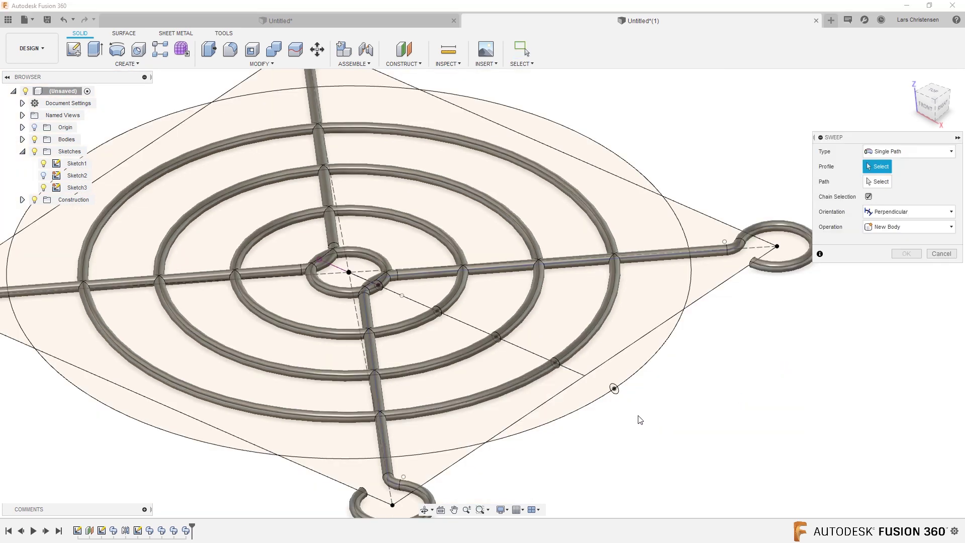
pyautogui.scroll(2, 634, 404)
pyautogui.click(610, 384)
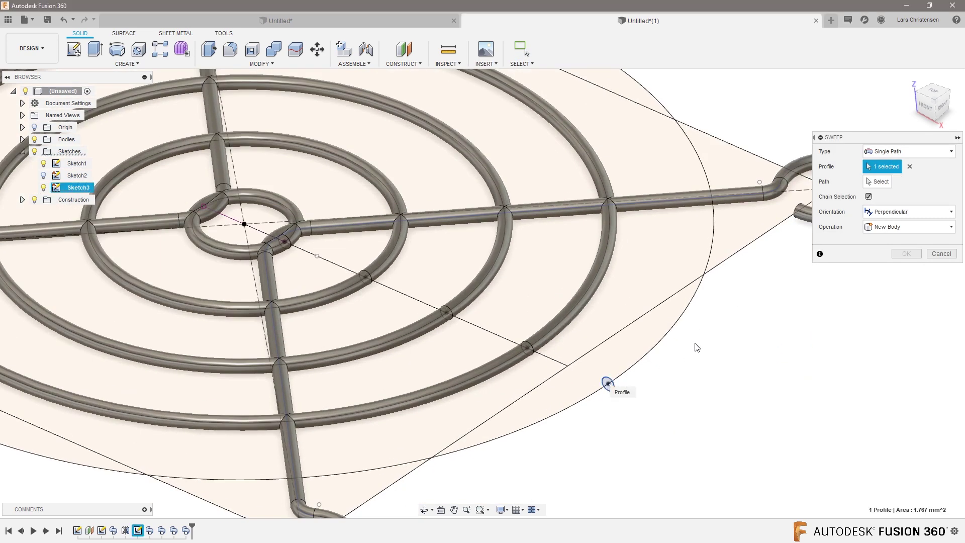
pyautogui.click(887, 182)
pyautogui.click(668, 335)
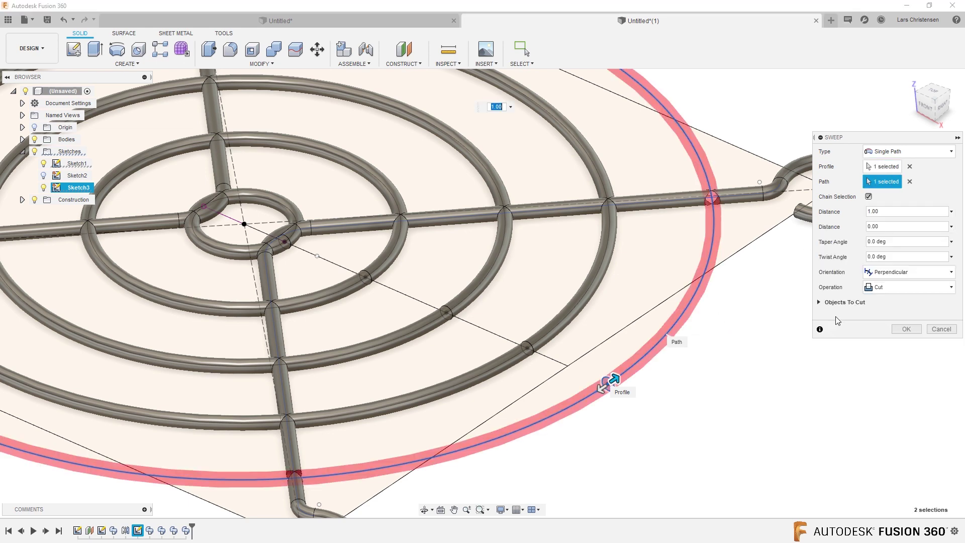
pyautogui.click(884, 287)
pyautogui.click(877, 301)
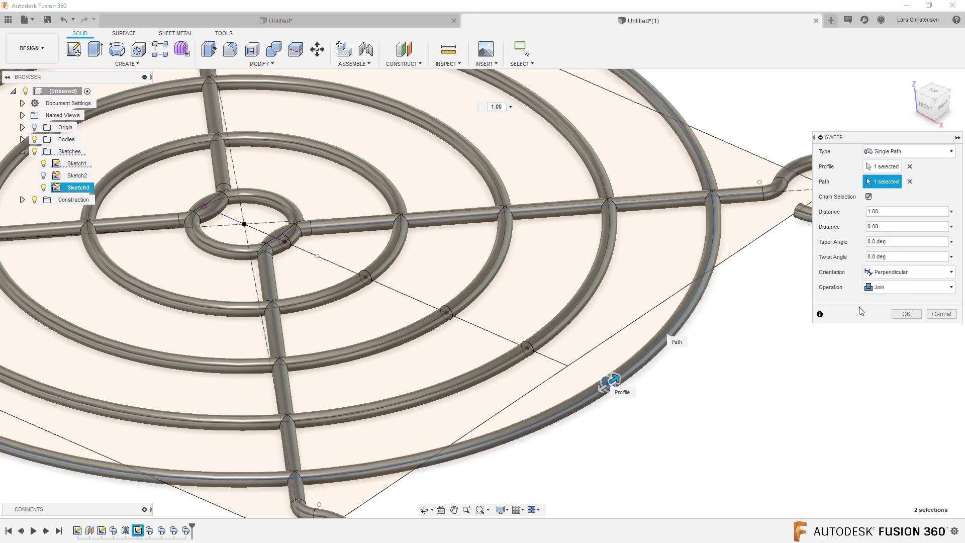
pyautogui.click(905, 314)
pyautogui.press('F6')
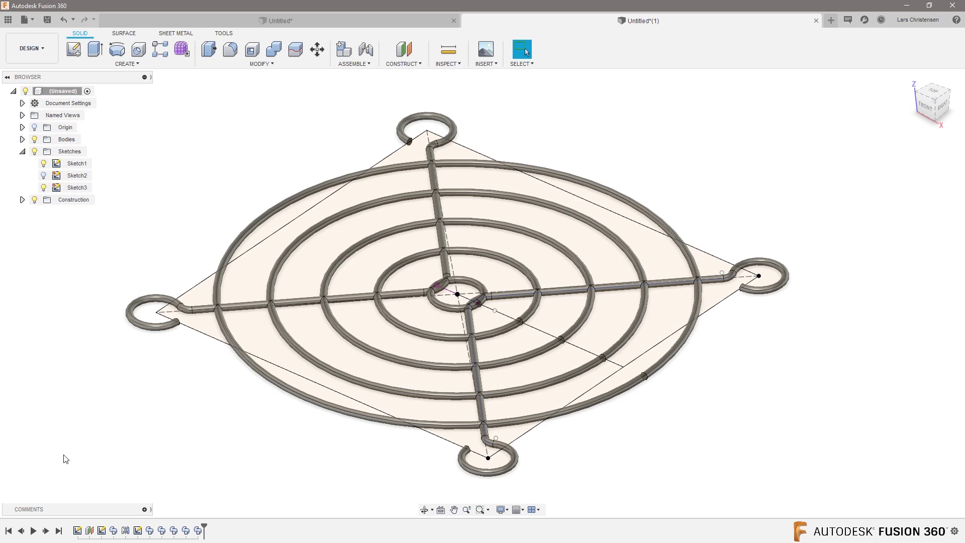
# Hide Sketch1, view the grille from above, and check Body1 in the Bodies folder
pyautogui.moveTo(141, 456)
pyautogui.keyDown('shift'); pyautogui.mouseDown(button='middle')
pyautogui.moveTo(59, 433)
pyautogui.moveTo(25, 276)
pyautogui.mouseUp(button='middle'); pyautogui.keyUp('shift')
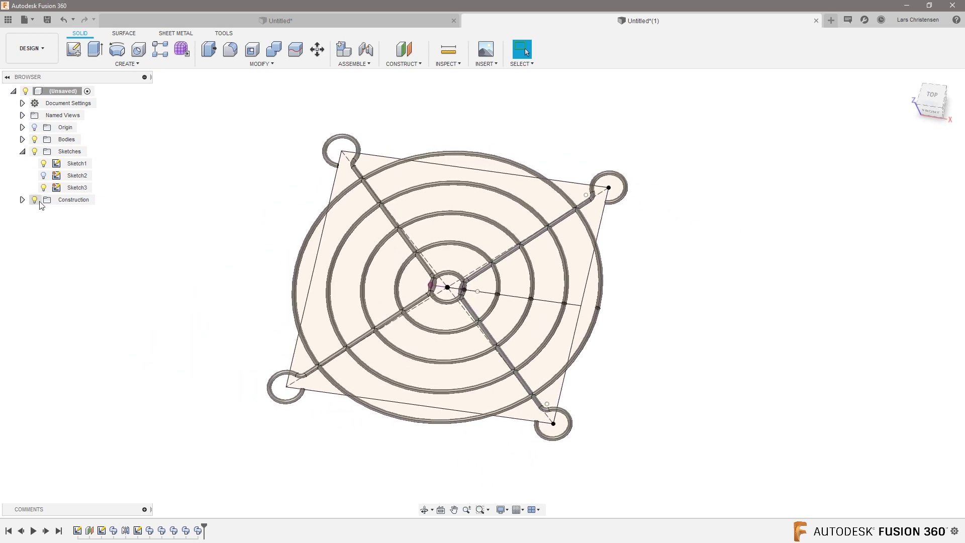
pyautogui.click(43, 164)
pyautogui.keyDown('shift'); pyautogui.moveTo(193, 240); pyautogui.dragTo(186, 252, button='middle'); pyautogui.keyUp('shift')
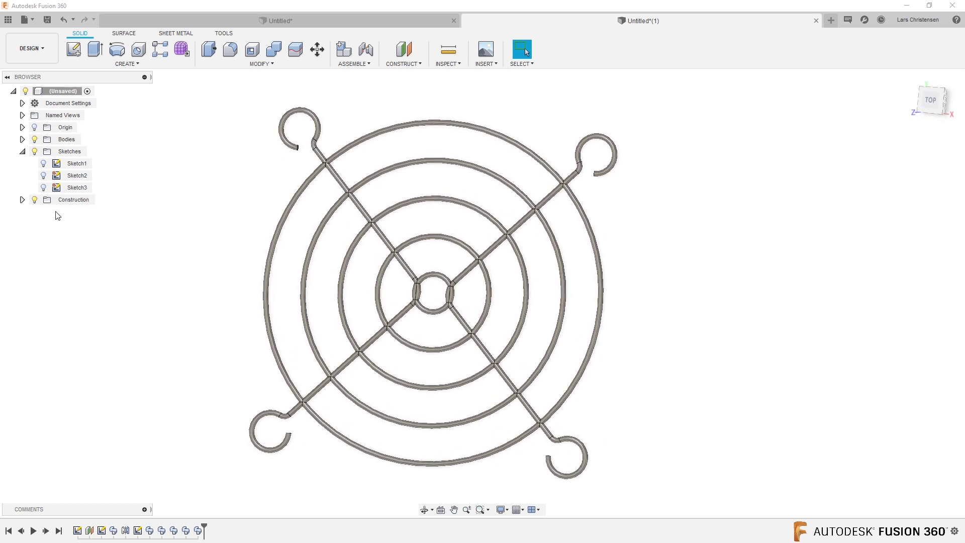
pyautogui.click(22, 140)
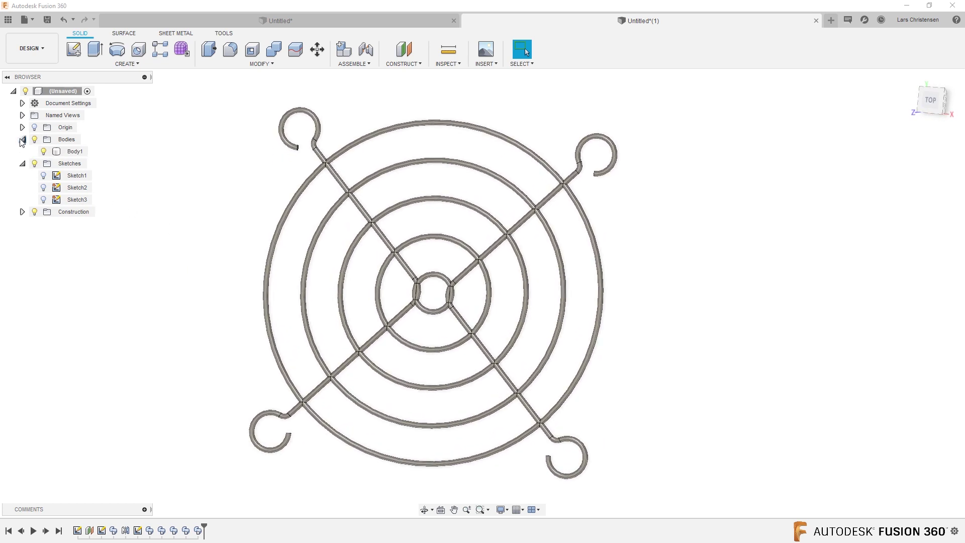
pyautogui.click(73, 152)
pyautogui.click(138, 183)
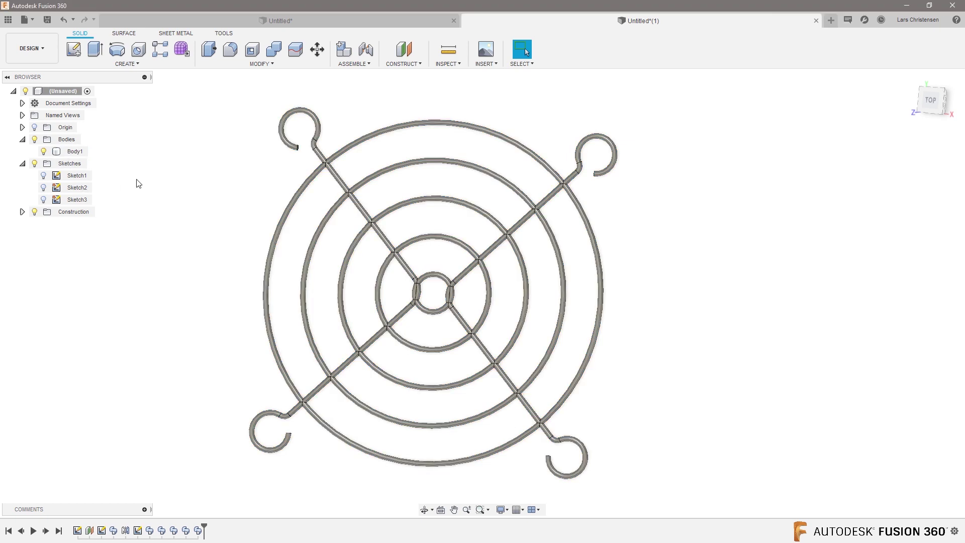
pyautogui.click(266, 64)
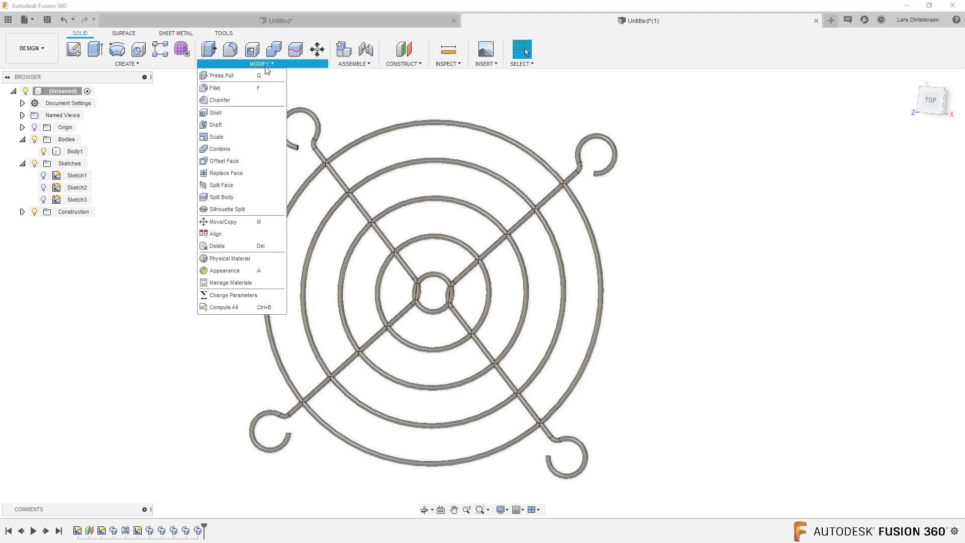
# In Change Parameters, set d1 to 100 mm and d2 to 75 mm with a top view
pyautogui.click(230, 296)
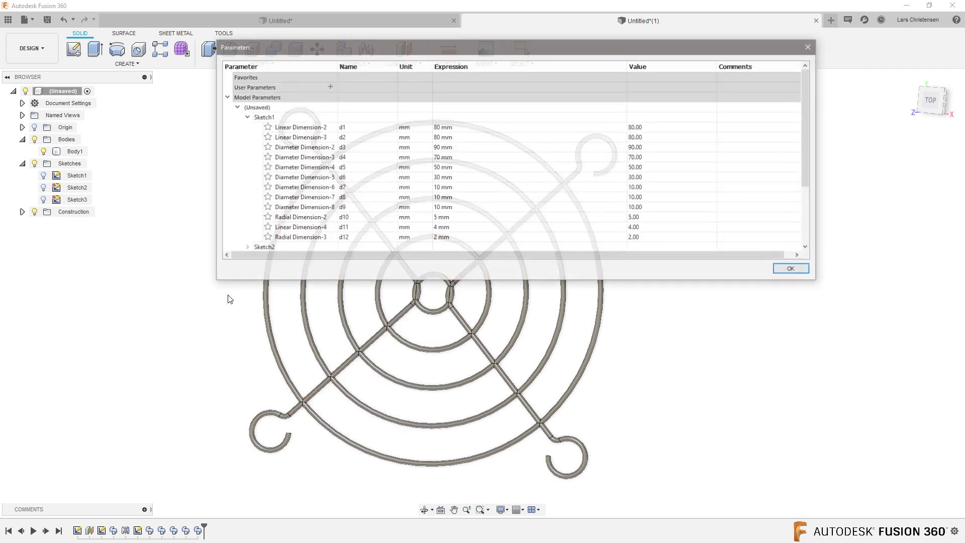
pyautogui.moveTo(816, 214); pyautogui.dragTo(629, 227)
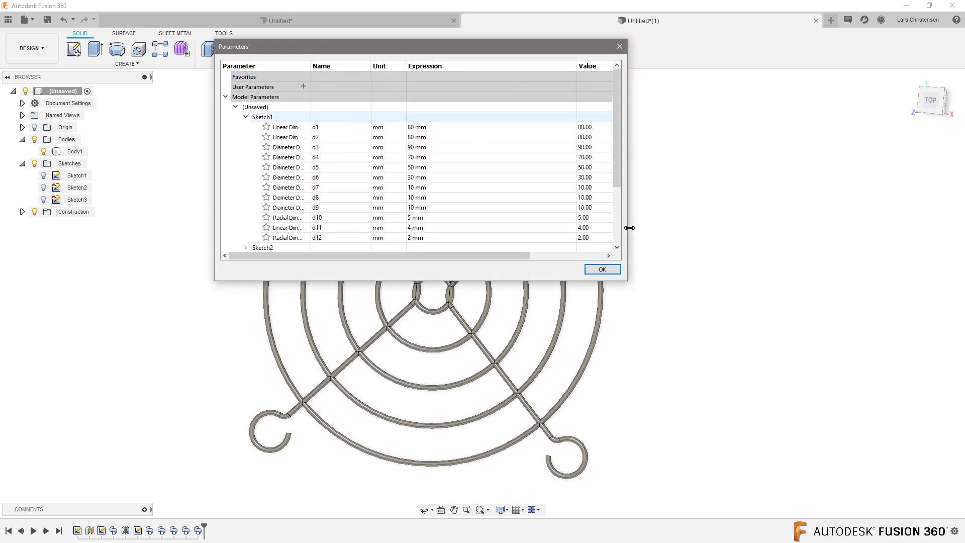
pyautogui.moveTo(485, 46); pyautogui.dragTo(274, 44)
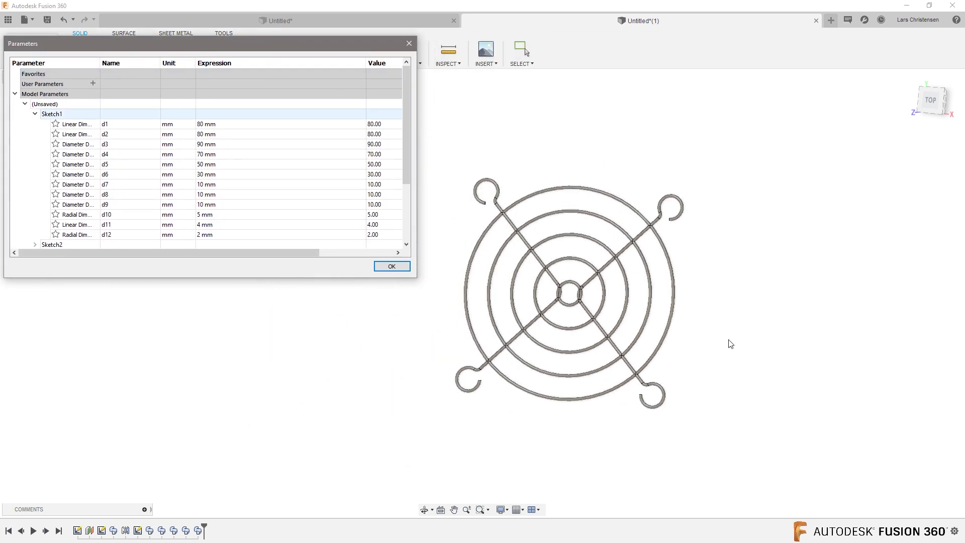
pyautogui.scroll(3, 411, 287)
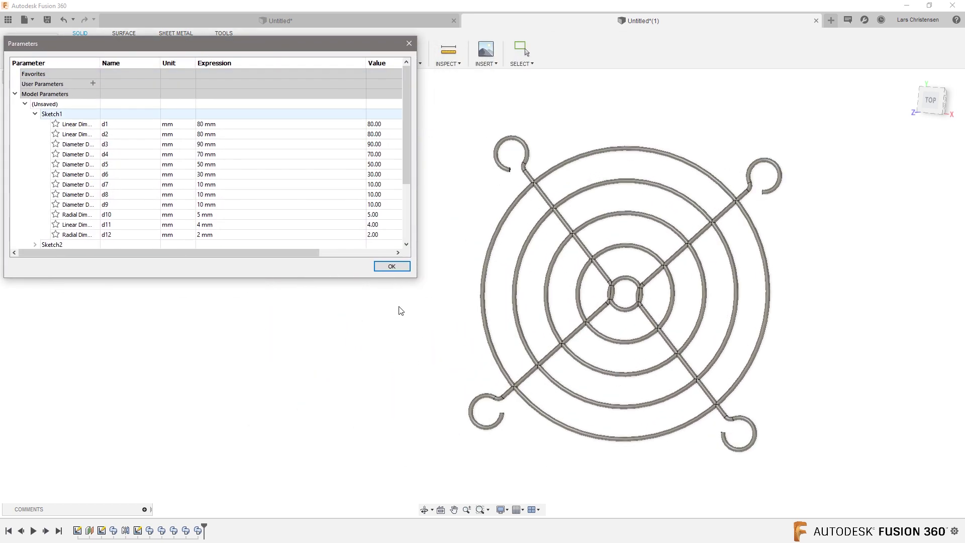
pyautogui.click(924, 113)
pyautogui.click(198, 124)
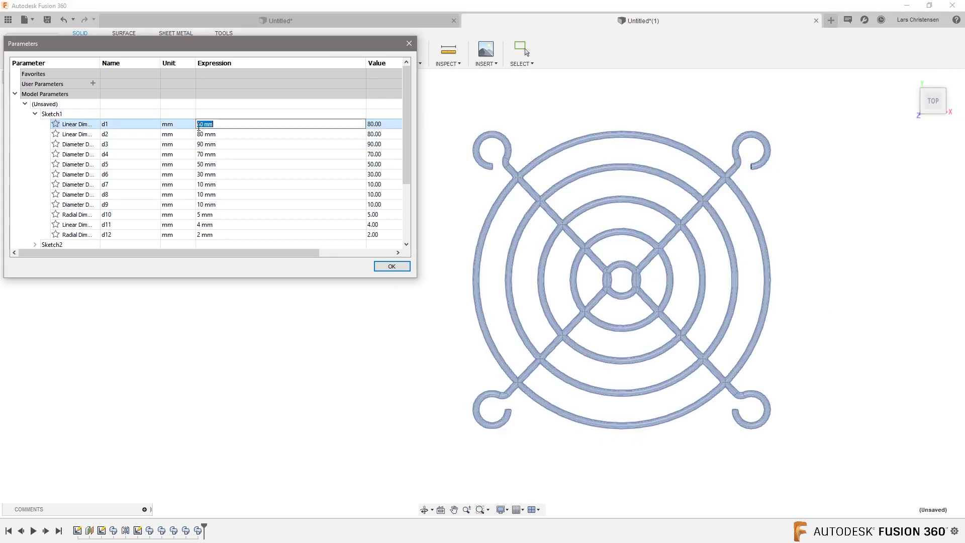
pyautogui.write('100')
pyautogui.press('Return')
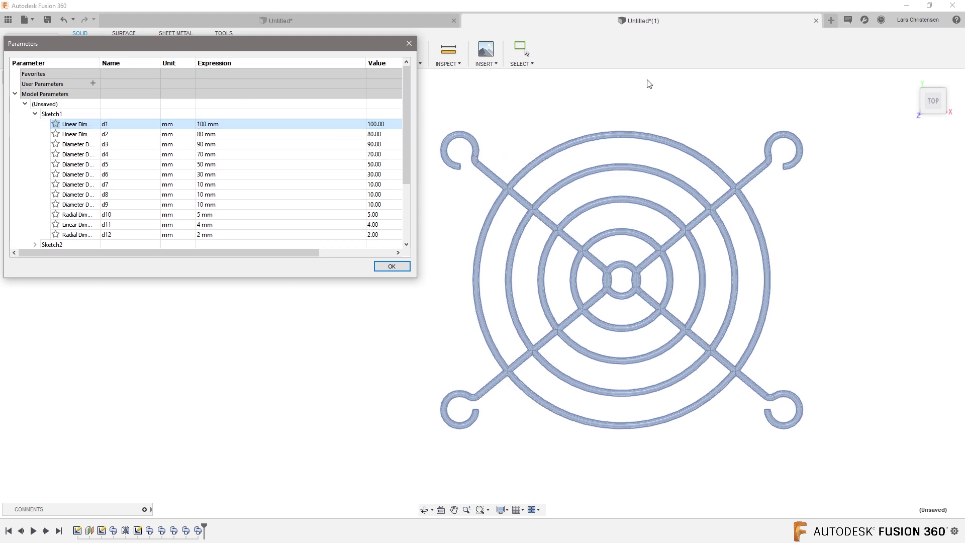
pyautogui.click(263, 134)
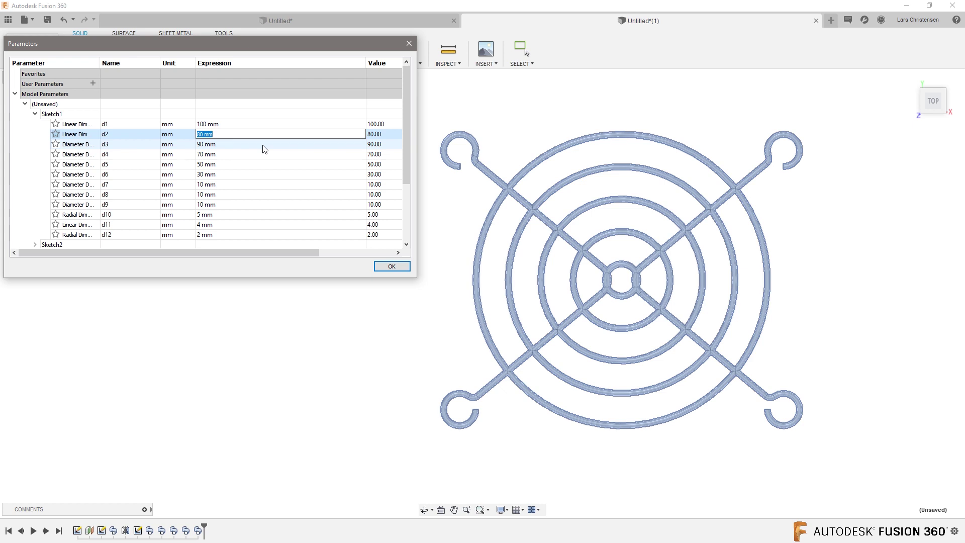
pyautogui.write('75')
pyautogui.press('Return')
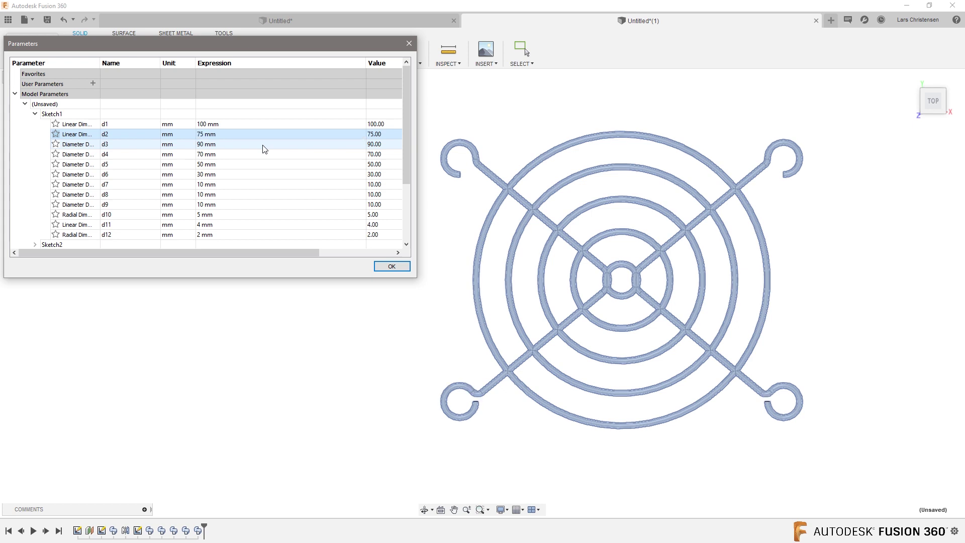
# Restore d2 and d1 to 80 mm
pyautogui.click(206, 134)
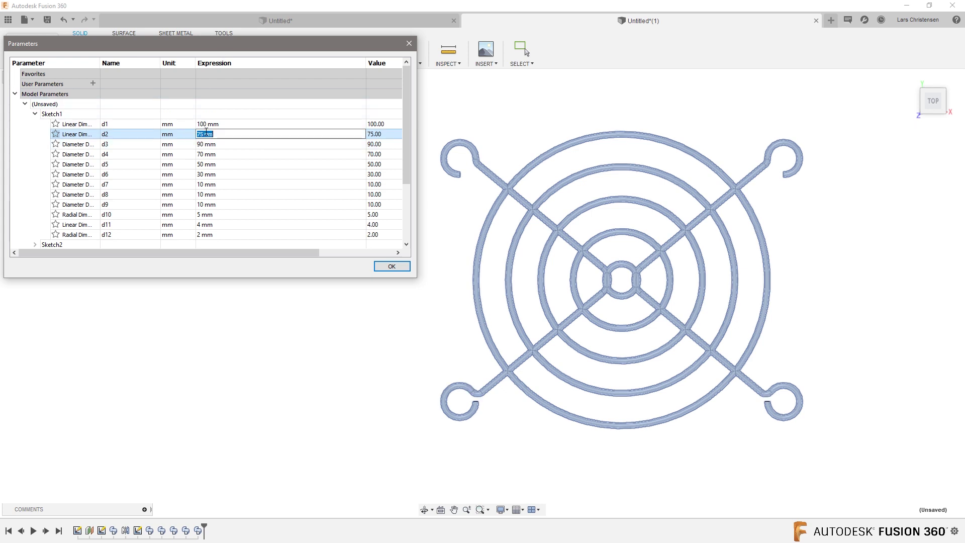
pyautogui.write('100')
pyautogui.press('Return')
pyautogui.click(208, 124)
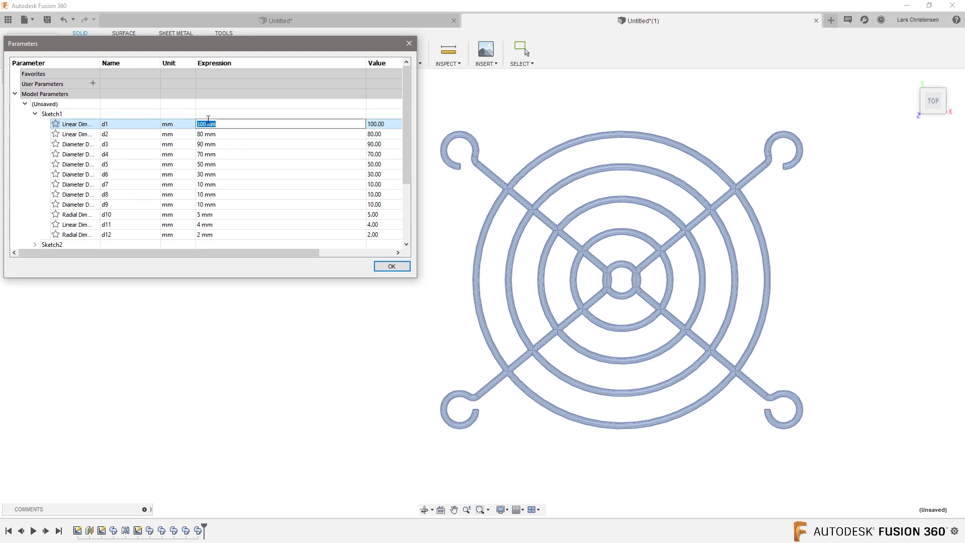
pyautogui.write('80')
pyautogui.press('Return')
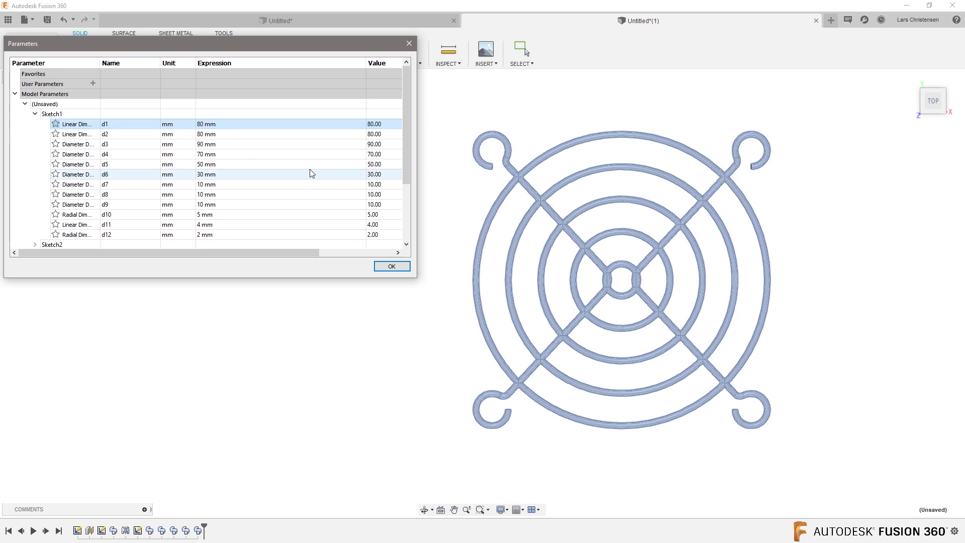
# Review Sketch2 and Sketch3 parameters, including ring pattern count d23, and close the dialog
pyautogui.scroll(-3, 112, 235)
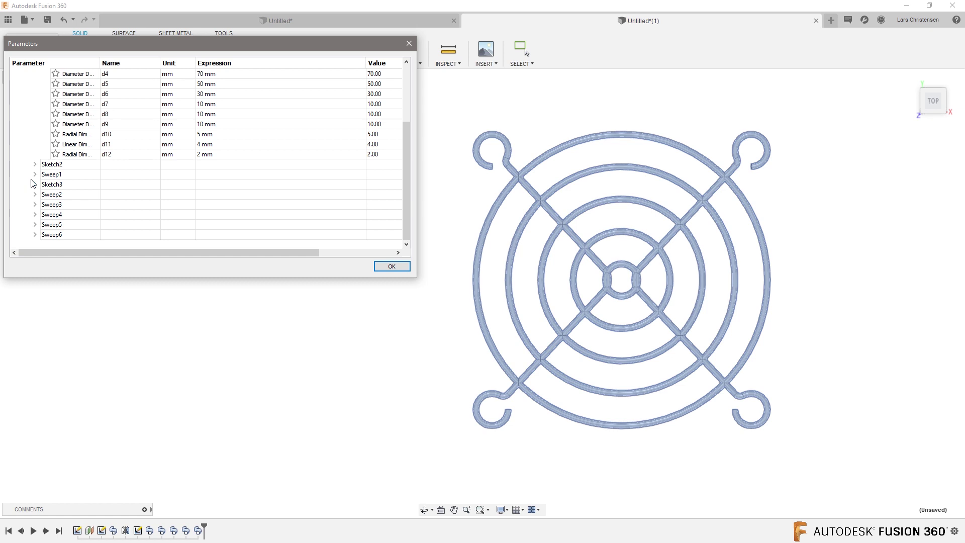
pyautogui.click(34, 164)
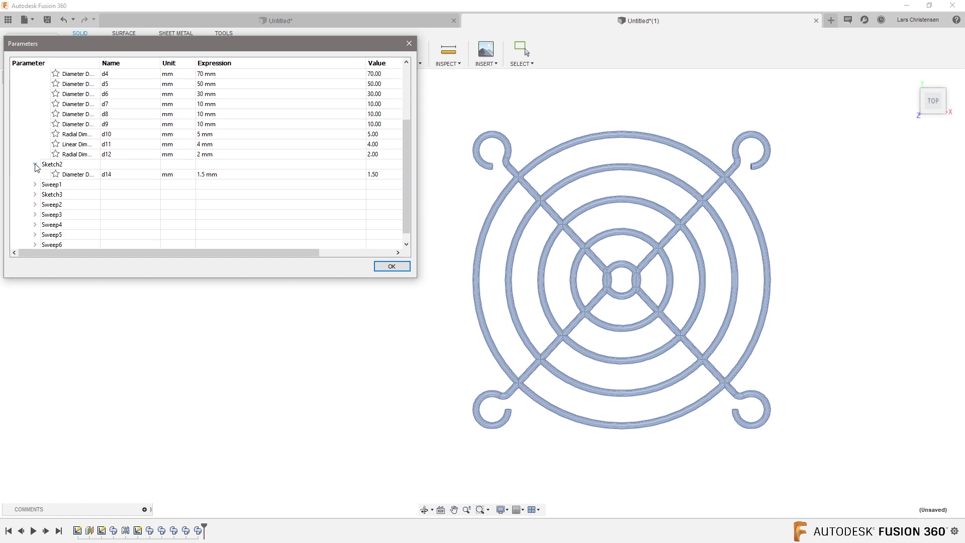
pyautogui.click(35, 194)
pyautogui.scroll(-2, 135, 165)
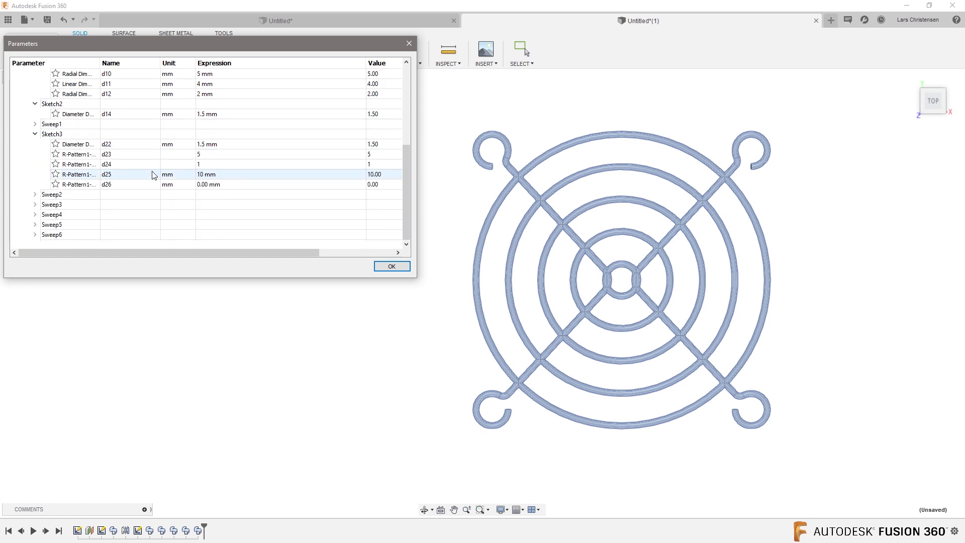
pyautogui.click(201, 156)
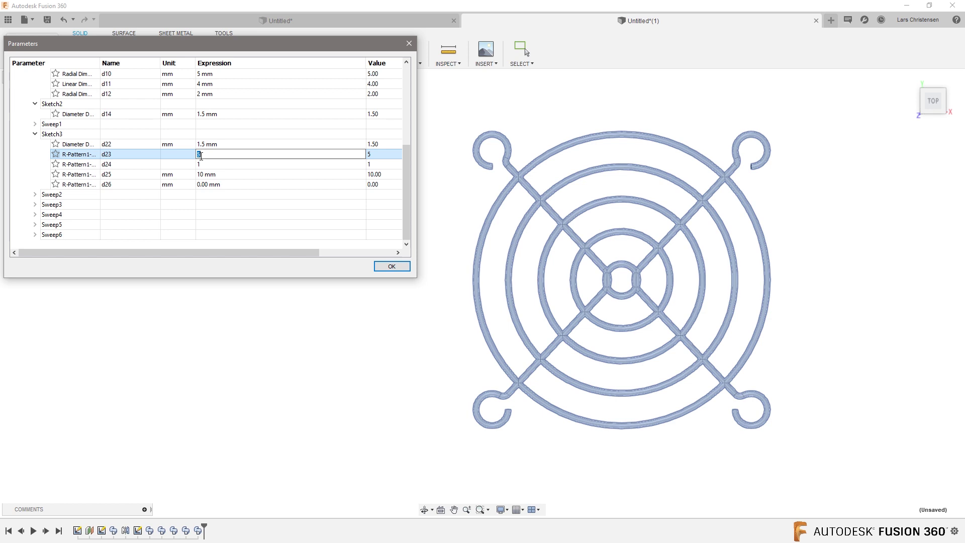
pyautogui.click(398, 266)
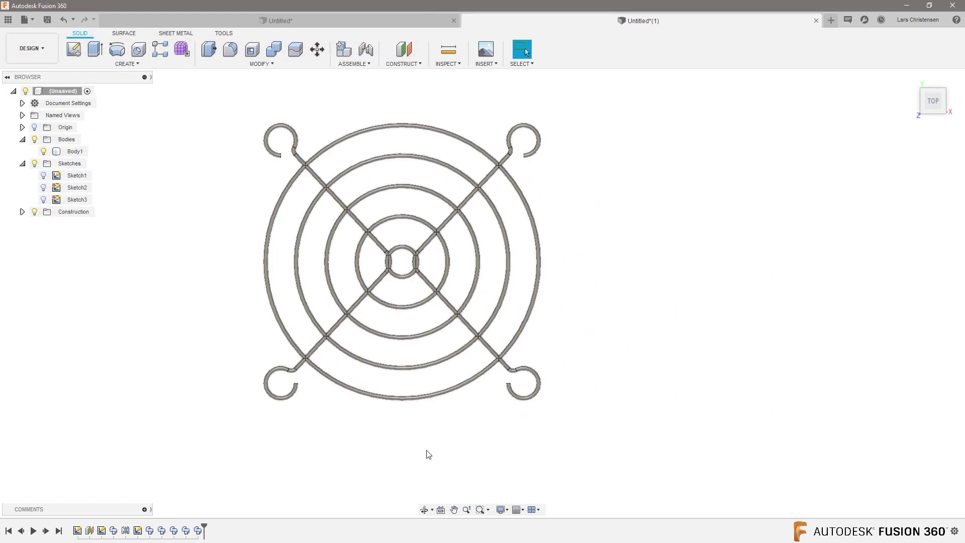
# Scale Body1, previewing a larger factor, and finish at its original size
pyautogui.click(260, 64)
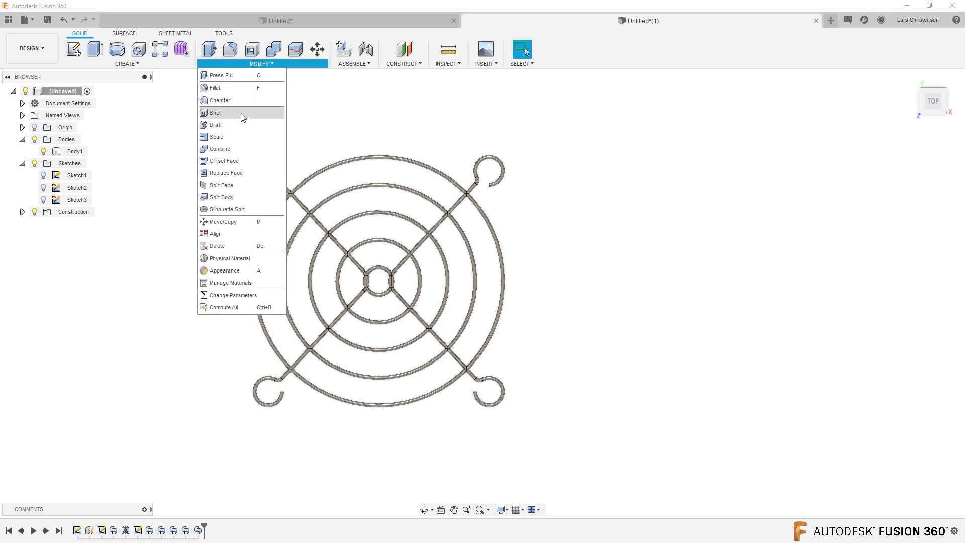
pyautogui.click(240, 137)
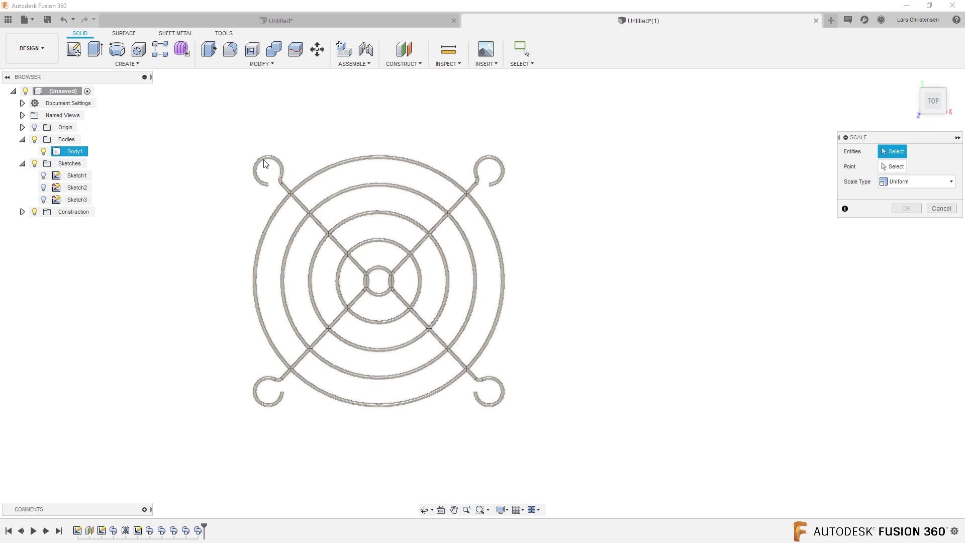
pyautogui.click(280, 166)
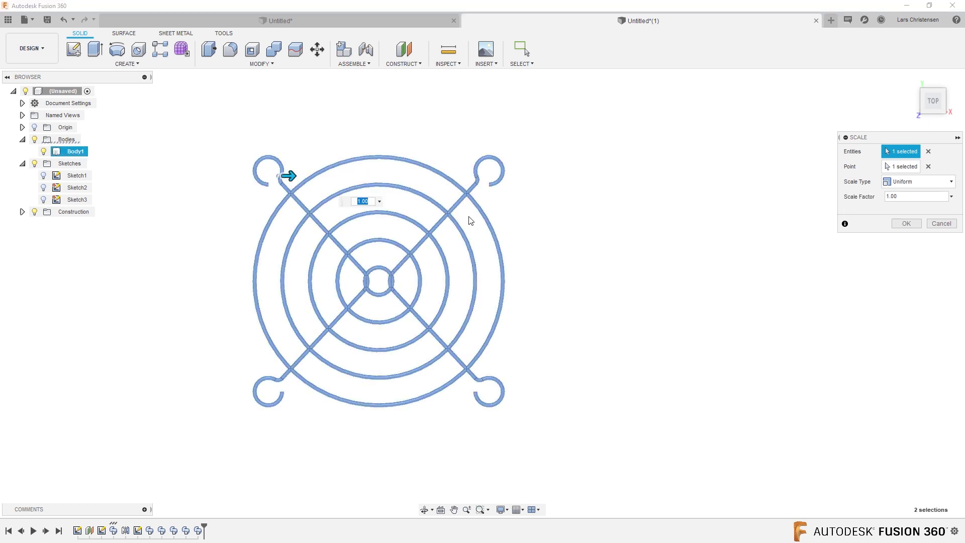
pyautogui.write('2.')
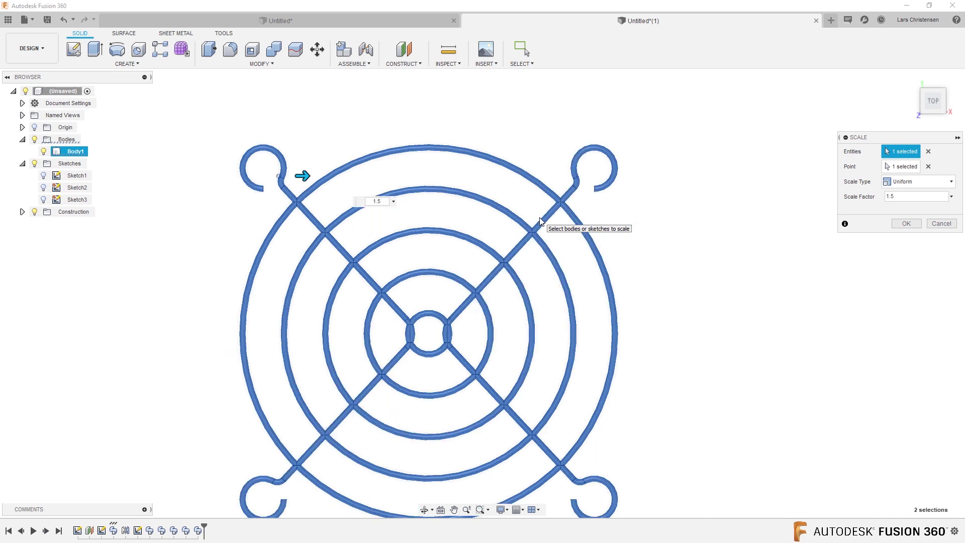
pyautogui.press('Return')
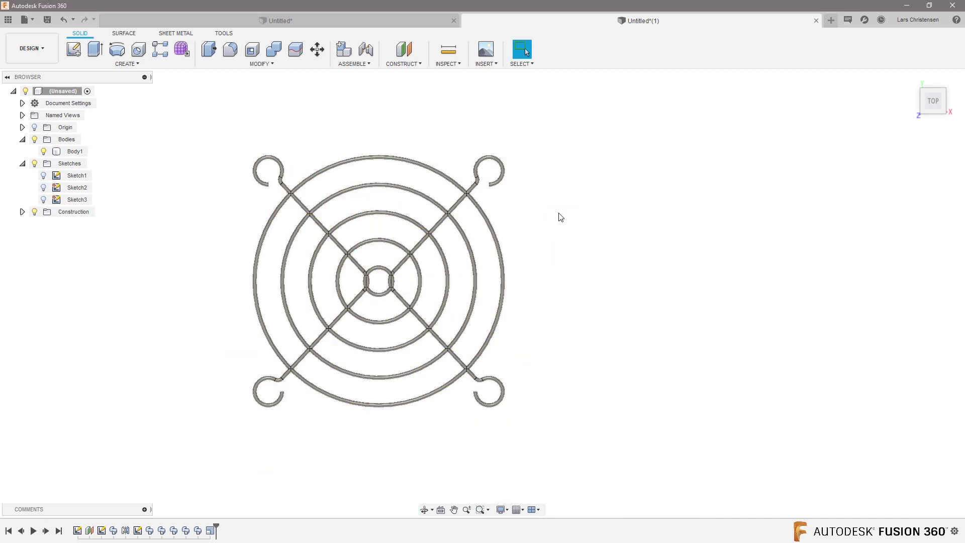
pyautogui.keyDown('shift'); pyautogui.moveTo(728, 365); pyautogui.dragTo(696, 351, button='middle'); pyautogui.keyUp('shift')
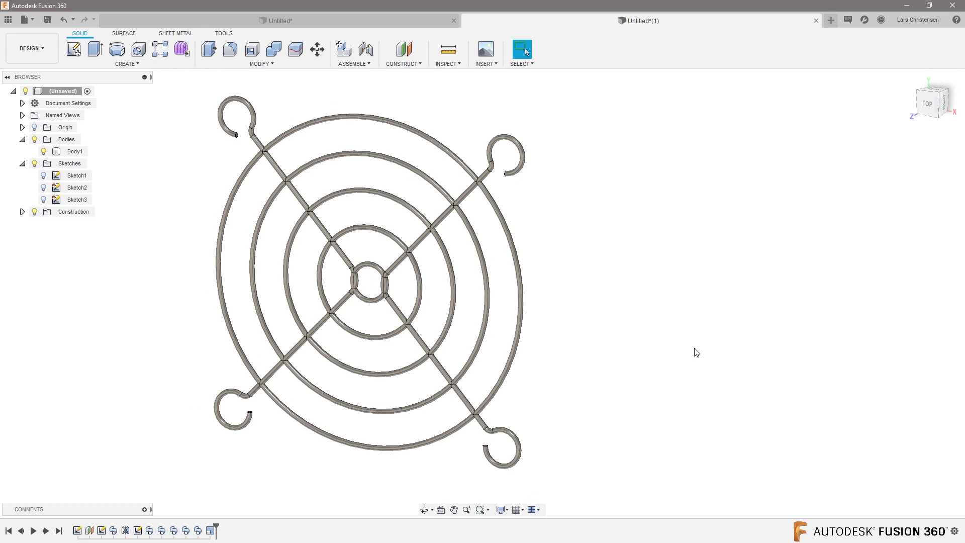